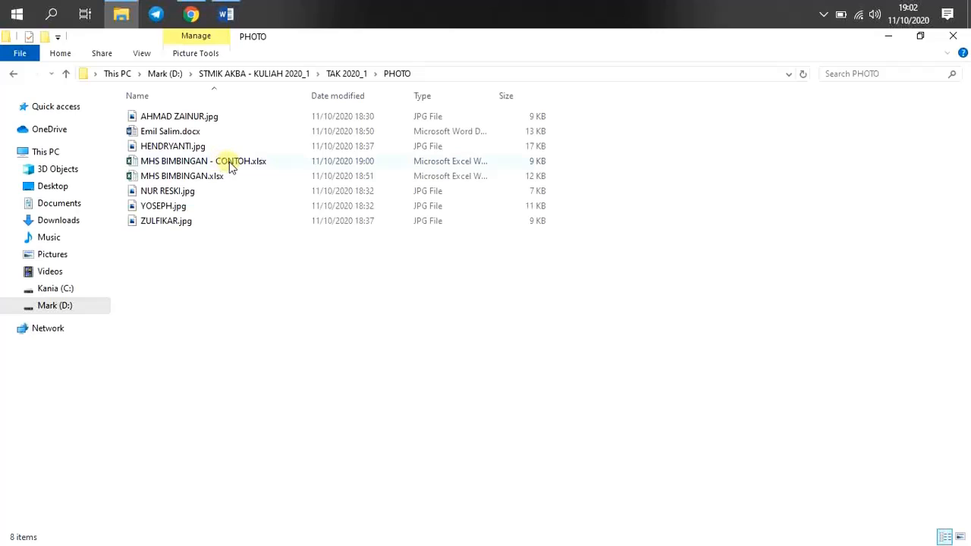
Open the workbook MHS BIMBINGAN - CONTOH.xlsx from the PHOTO folder and dismiss the Office activation notice.
mouse_move(231, 167)
mouse_move(199, 170)
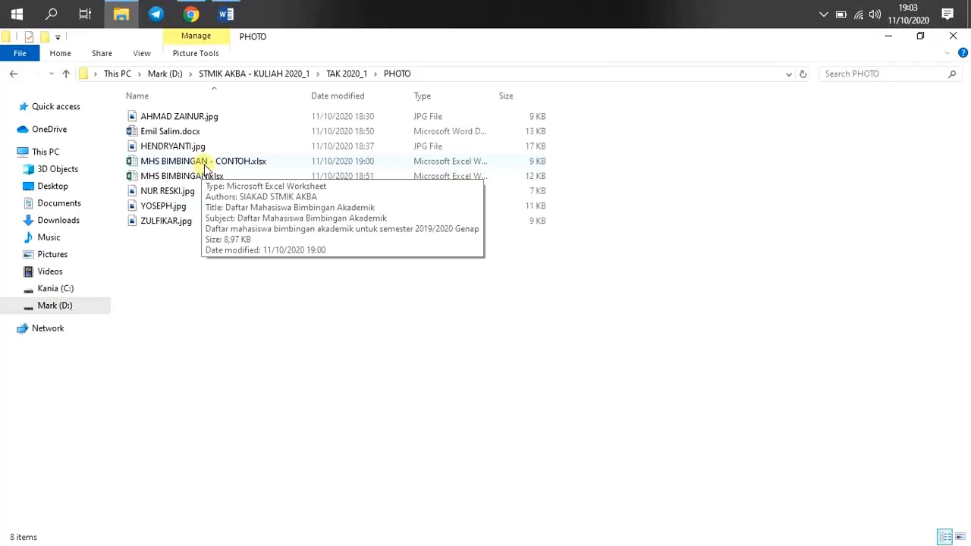
double_click(203, 167)
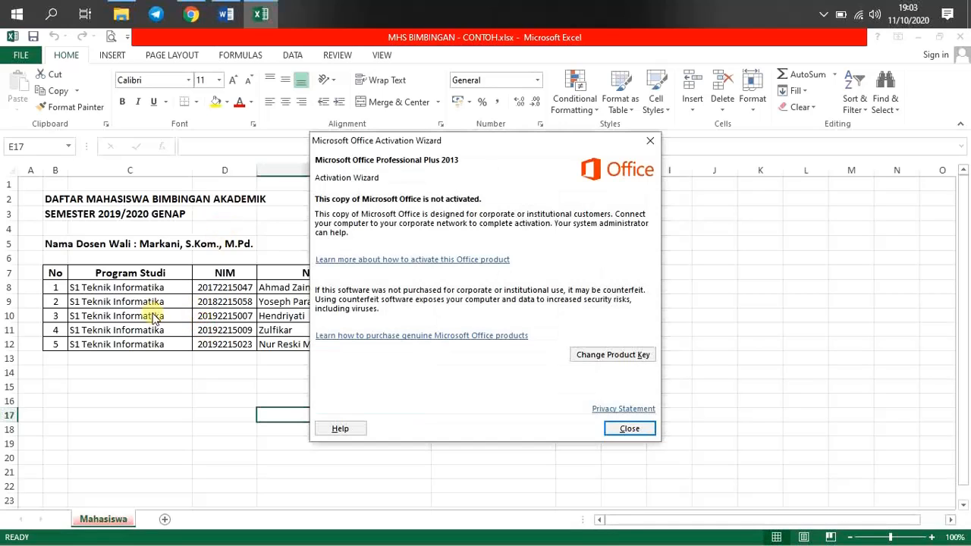
click(629, 428)
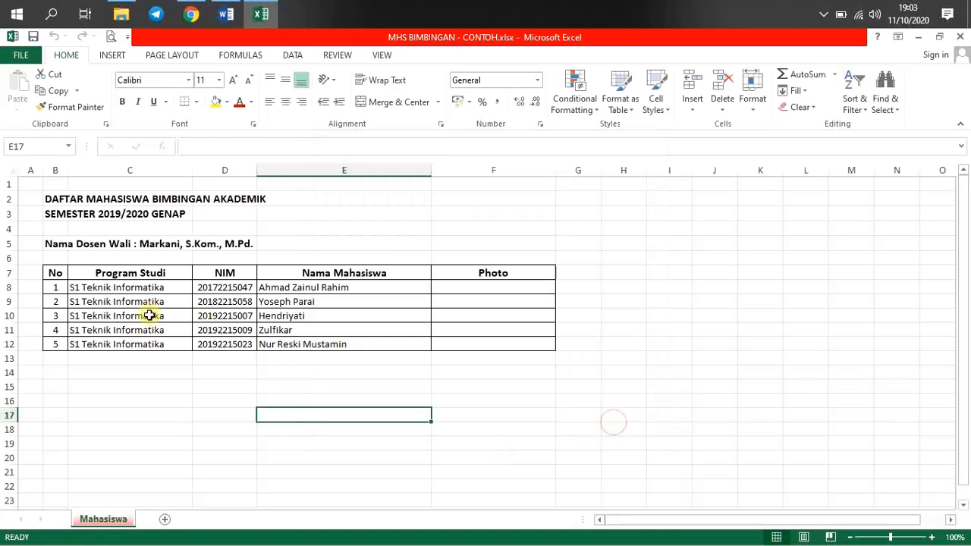
Examine the student table in B7:F12, including the NIM, Nama Mahasiswa and Photo columns.
click(148, 315)
drag(55, 273, 480, 344)
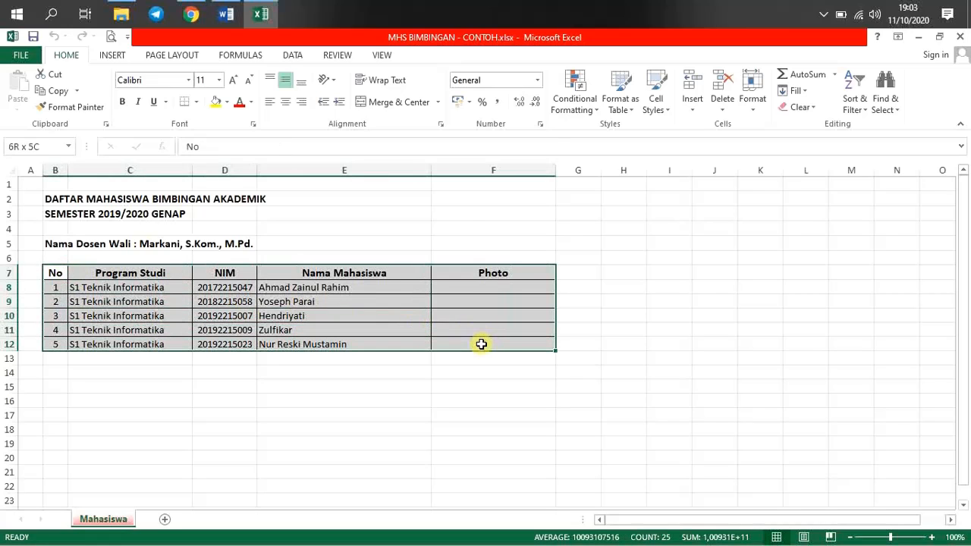
click(206, 410)
drag(228, 286, 329, 342)
click(289, 395)
drag(230, 285, 319, 364)
click(294, 387)
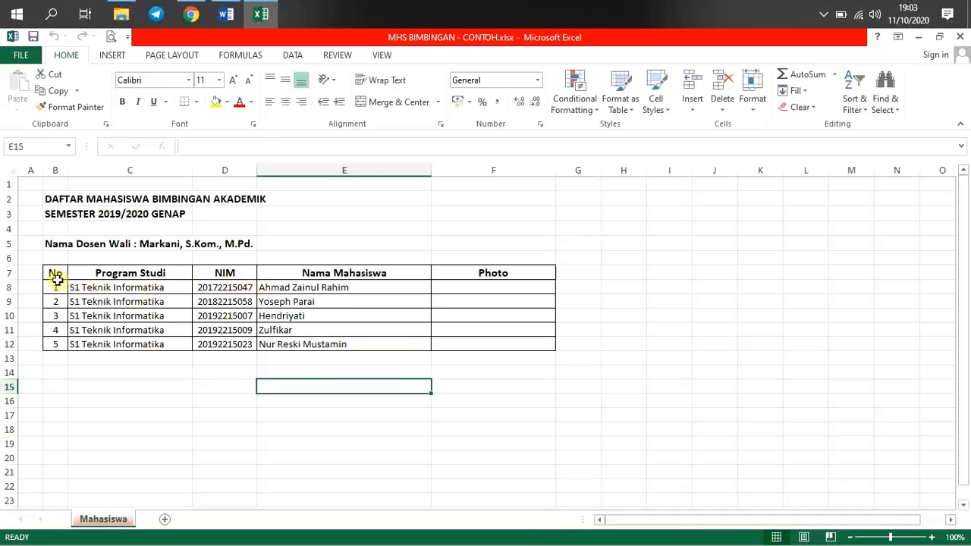
drag(54, 274, 505, 351)
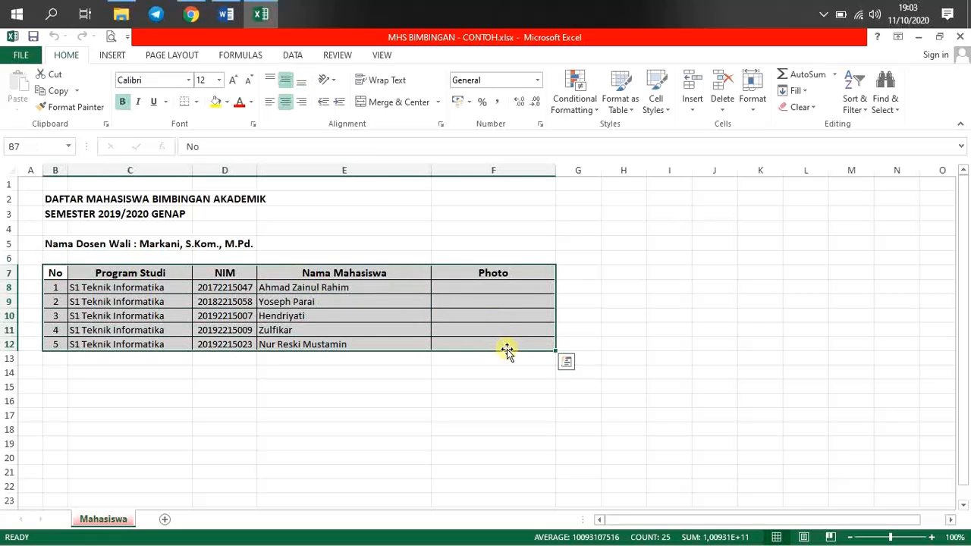
click(227, 316)
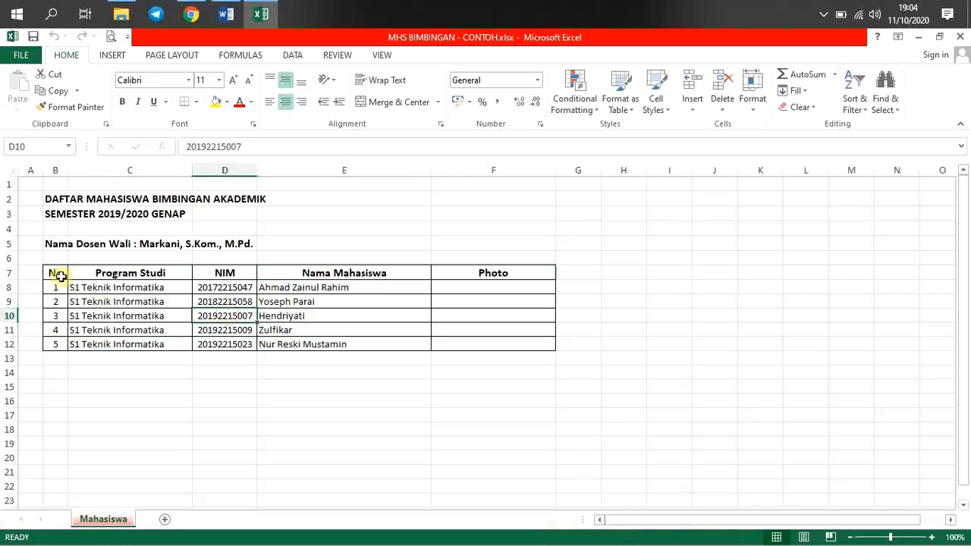
drag(55, 274, 470, 348)
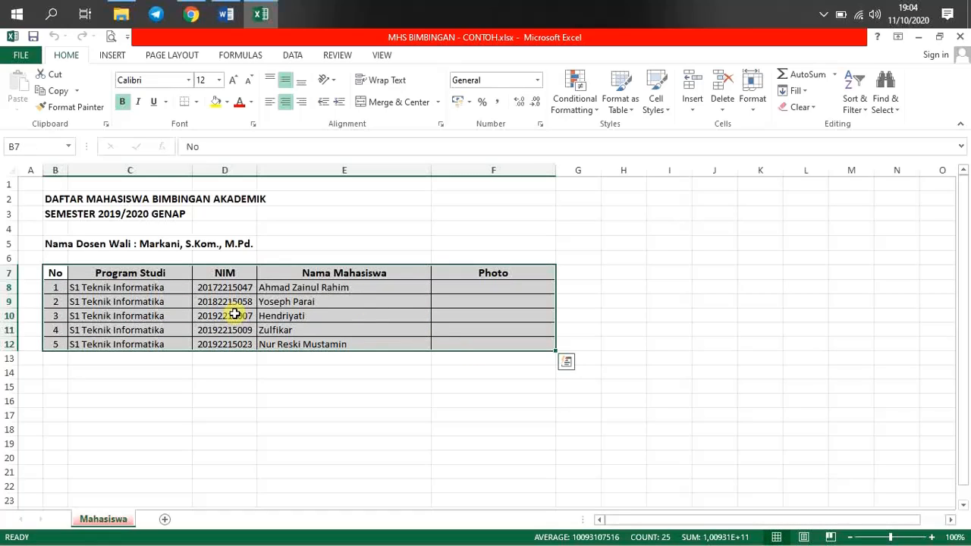
click(421, 315)
click(515, 288)
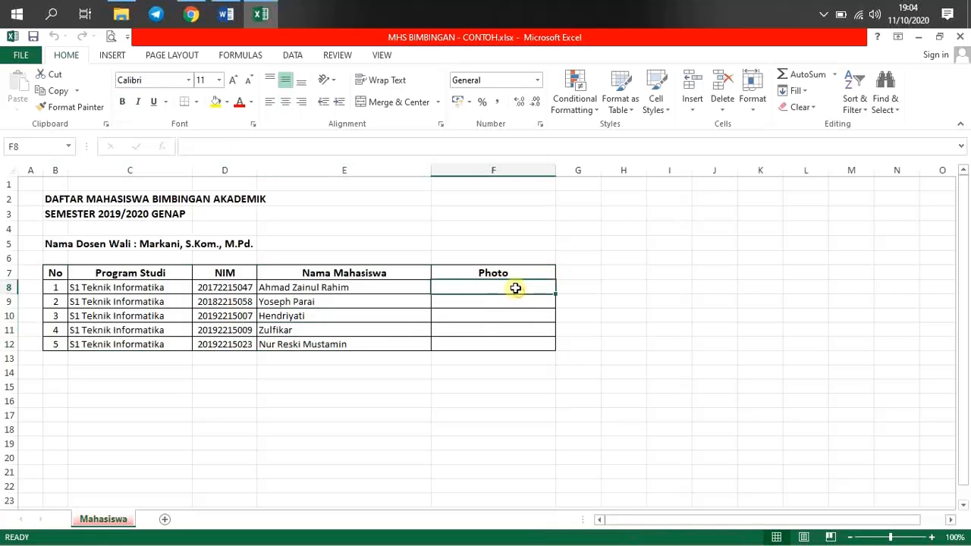
click(479, 321)
Insert a hyperlink in cell F8 to the first student's JPG photo in the PHOTO folder.
click(486, 285)
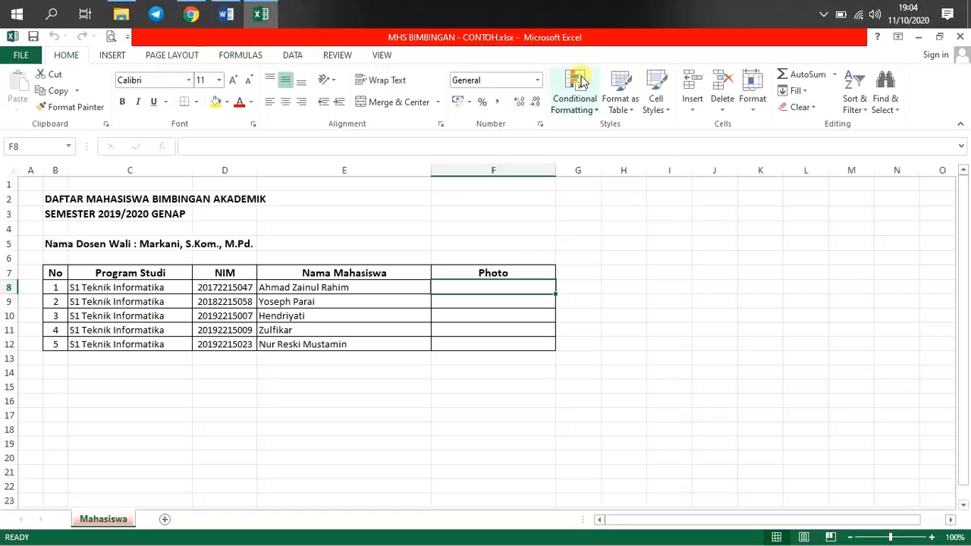
click(121, 56)
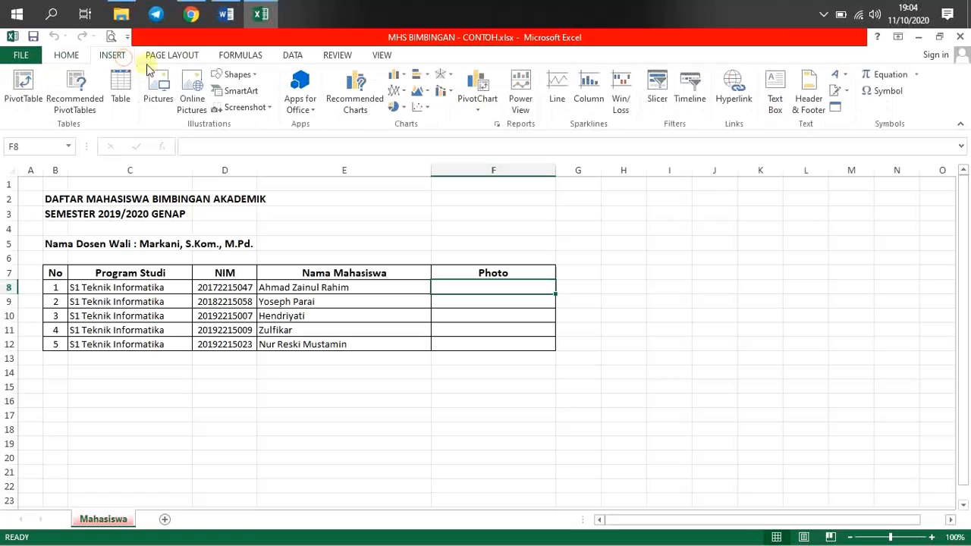
click(732, 102)
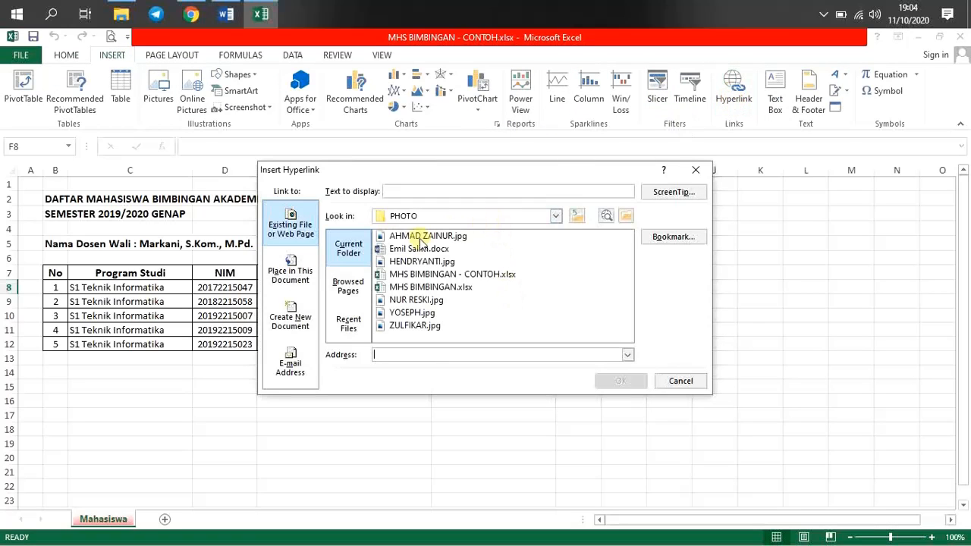
drag(434, 177, 672, 138)
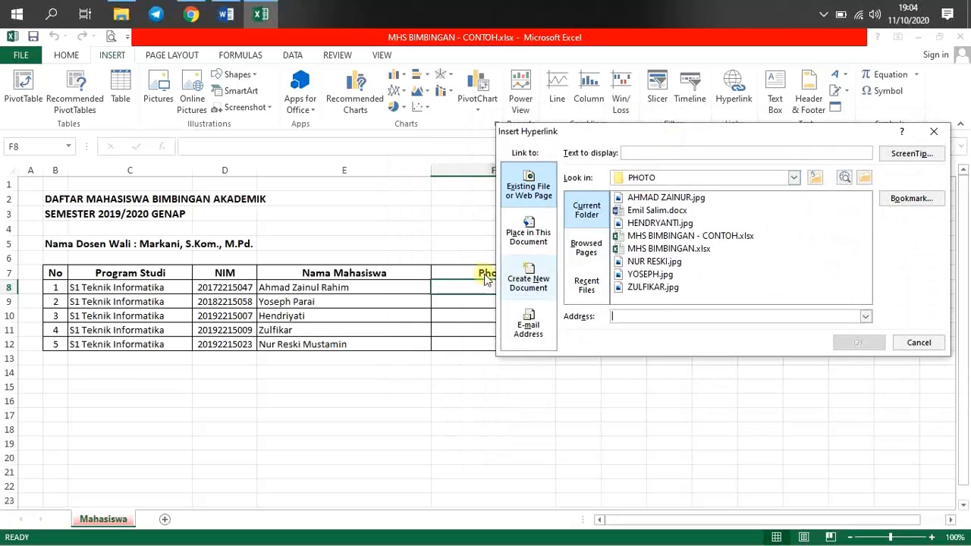
click(686, 197)
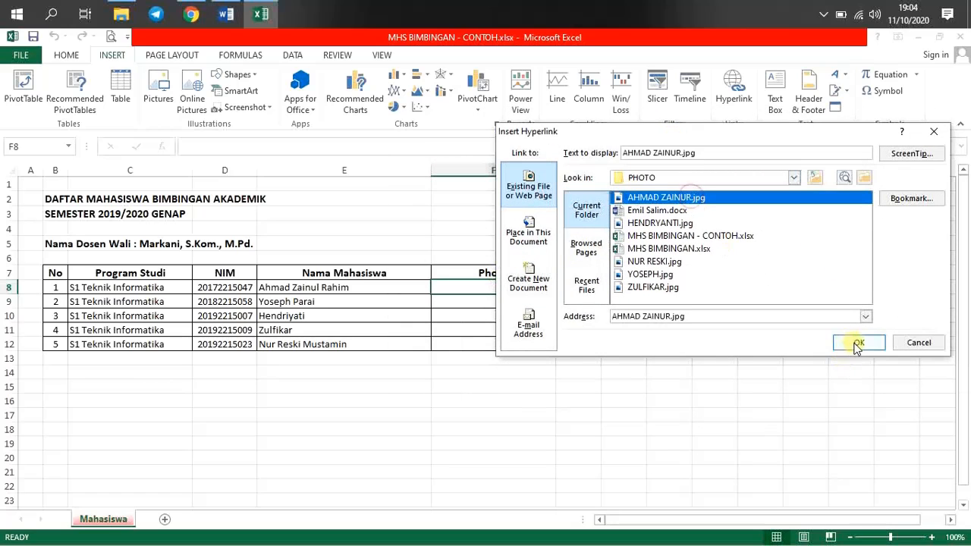
click(857, 343)
Insert a hyperlink in cell F9 to the second student's JPG photo in the PHOTO folder.
click(542, 306)
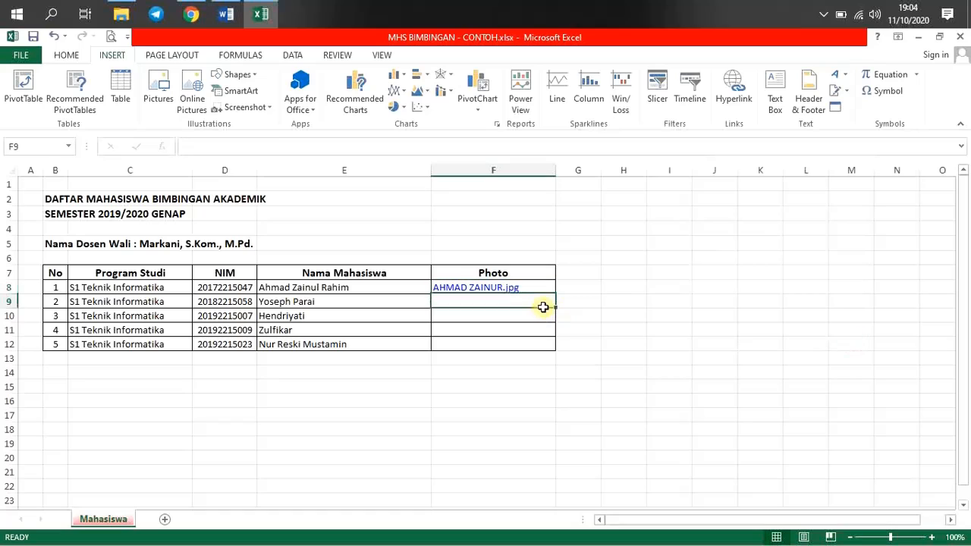
click(733, 87)
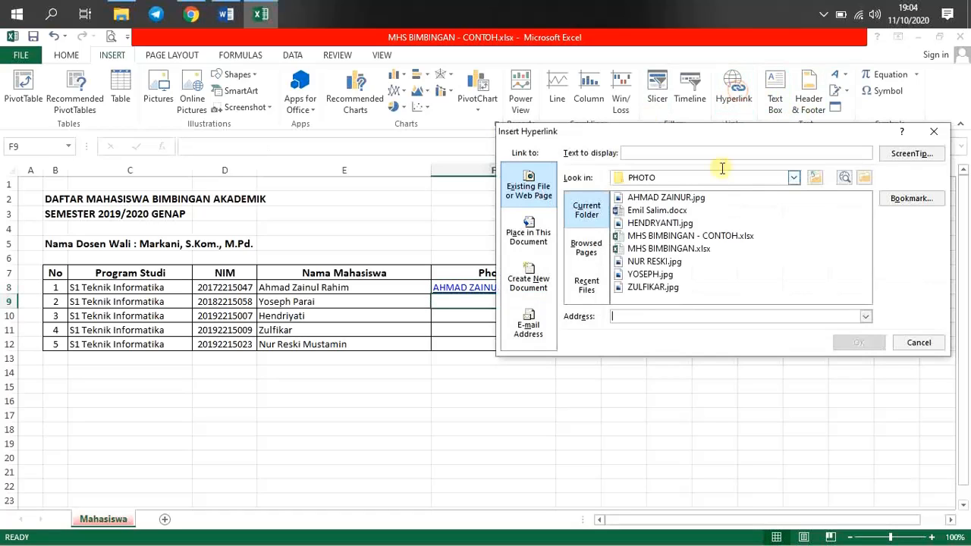
click(673, 275)
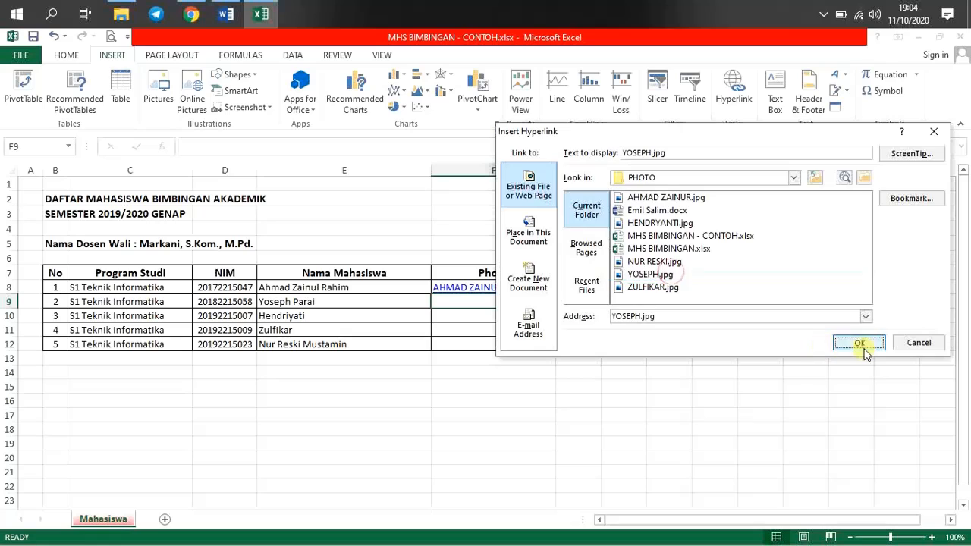
click(858, 343)
Insert a hyperlink in cell F10 to the third student's JPG photo in the PHOTO folder.
click(546, 316)
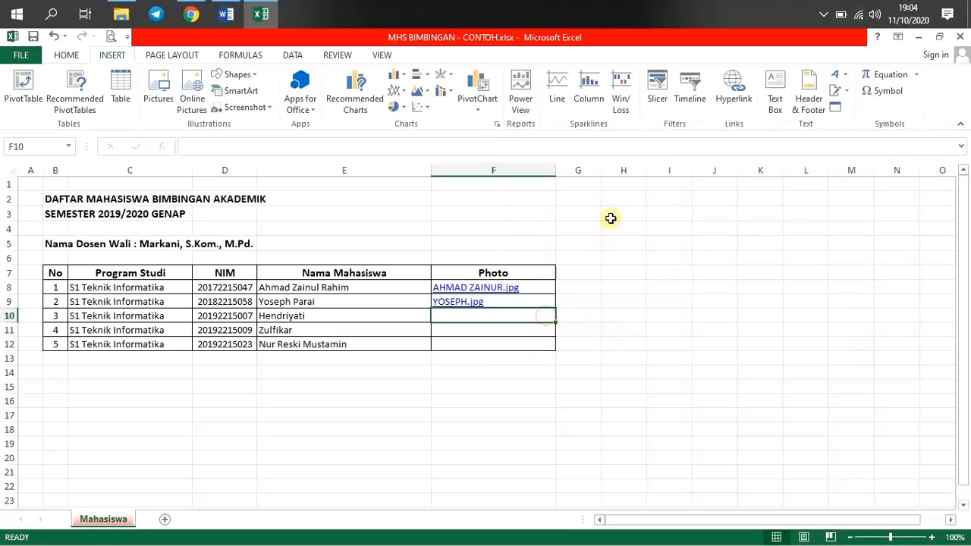
click(732, 97)
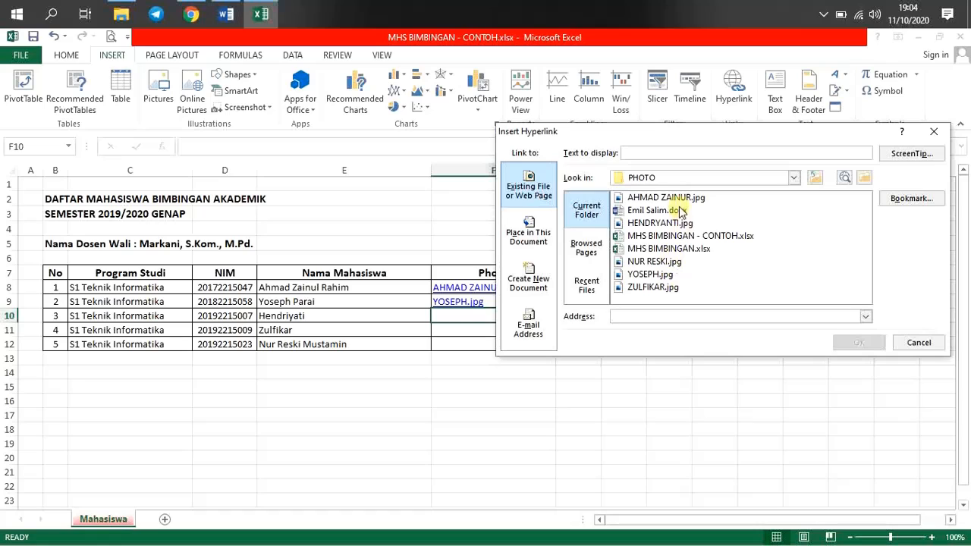
click(660, 223)
click(858, 342)
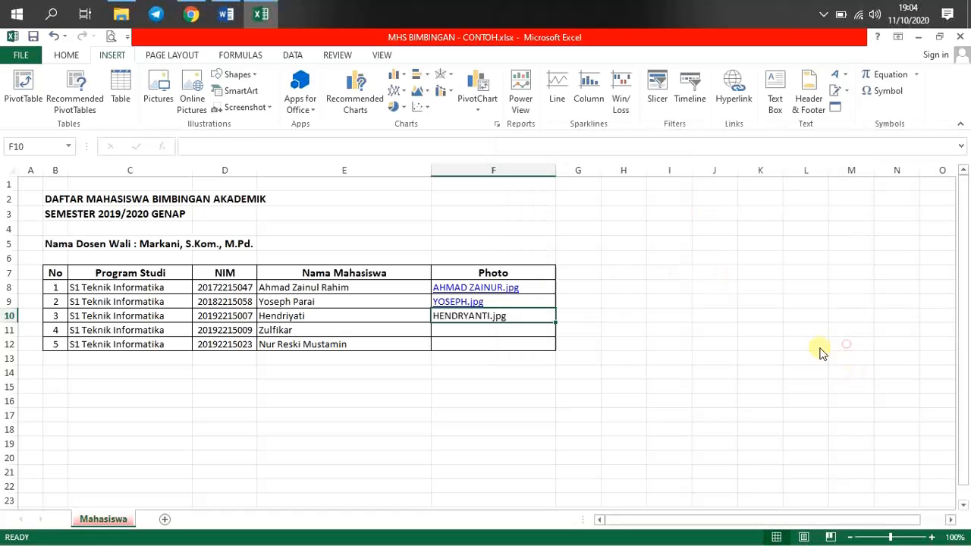
Insert a hyperlink in cell F11 to the fourth student's JPG photo in the PHOTO folder.
click(505, 332)
click(733, 109)
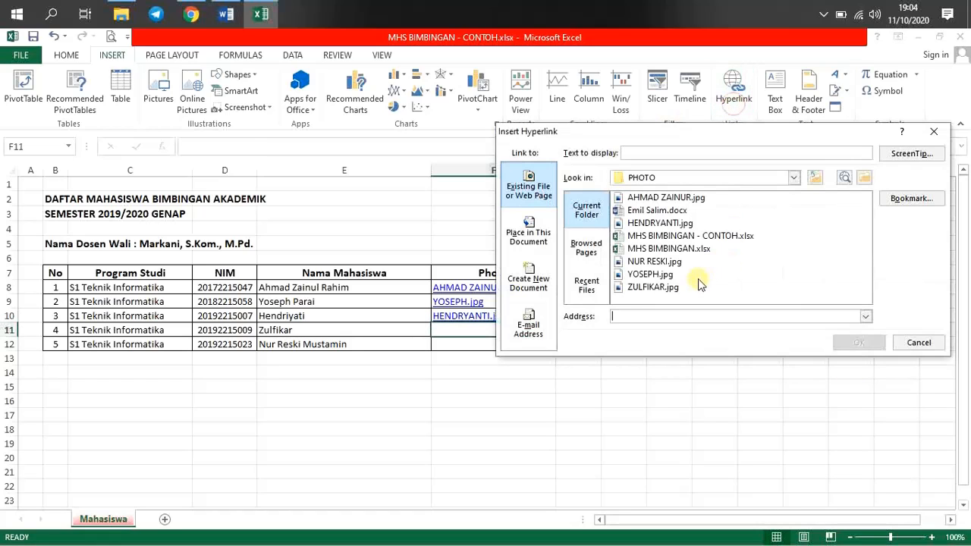
click(675, 285)
click(861, 341)
Insert a hyperlink in cell F12 to the fifth student's JPG photo in the PHOTO folder.
click(534, 344)
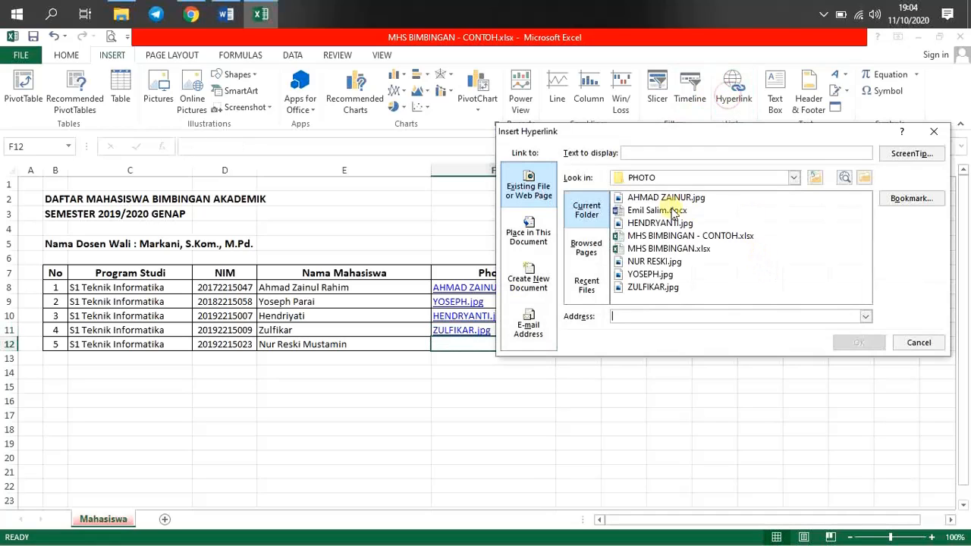
click(660, 262)
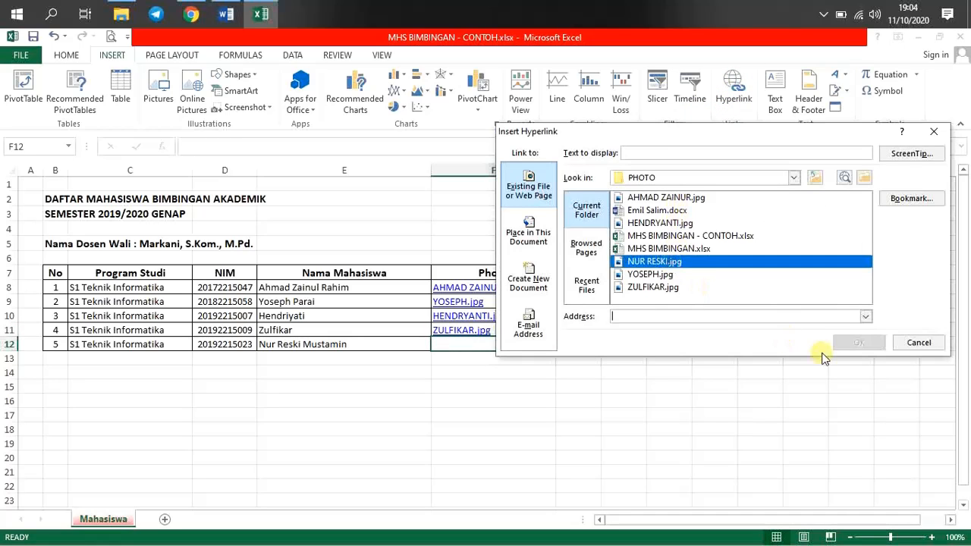
click(842, 342)
click(516, 383)
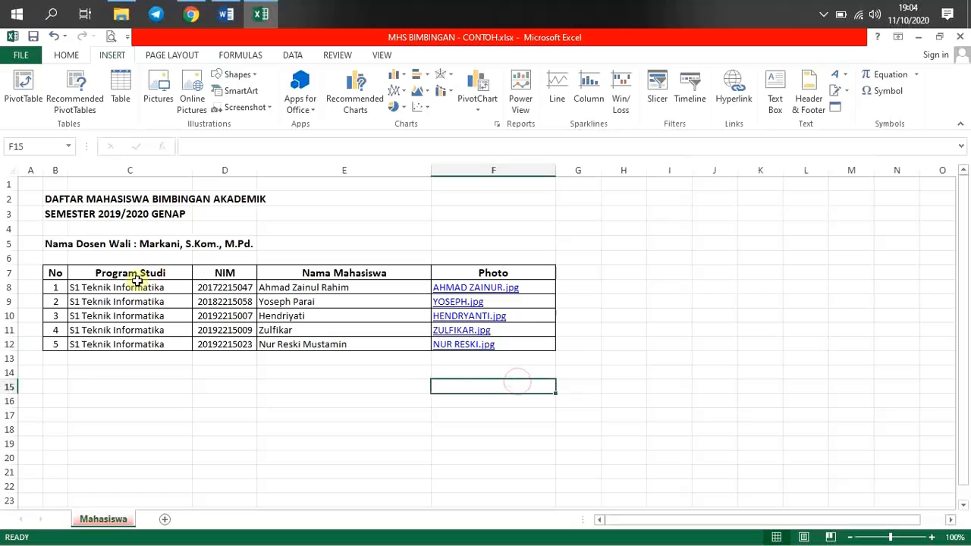
Define the name BIODATA with Workbook scope for the whole student table, B7:F12, including its header row.
drag(55, 275, 444, 342)
click(314, 413)
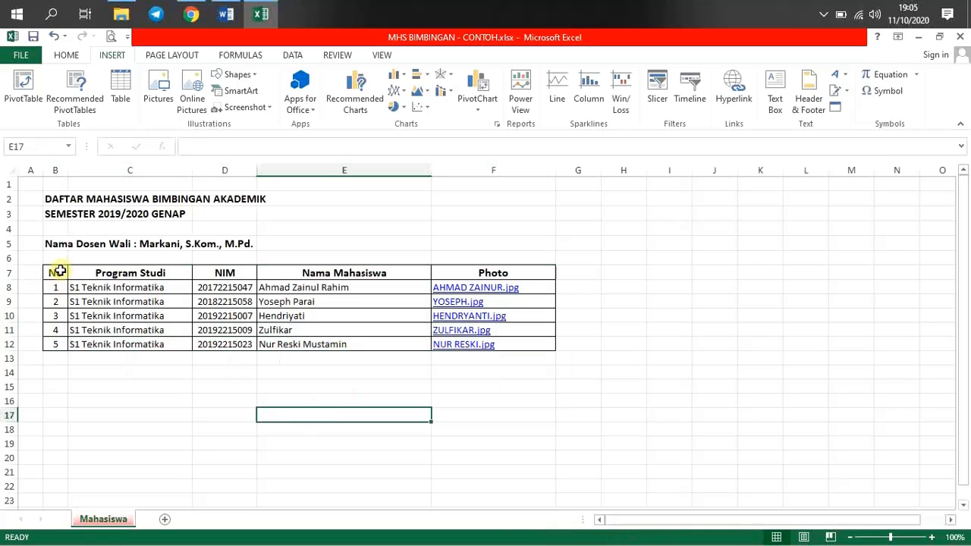
drag(55, 274, 475, 350)
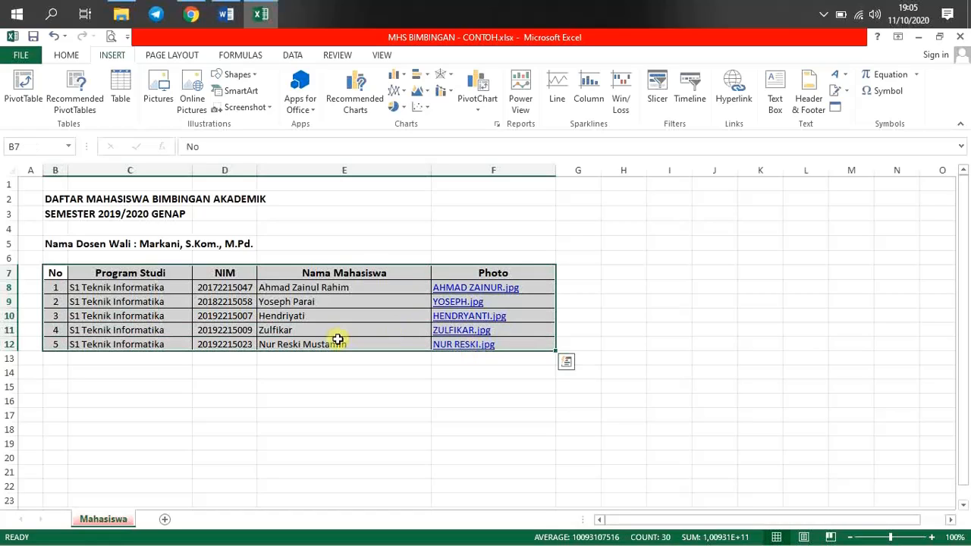
right_click(226, 303)
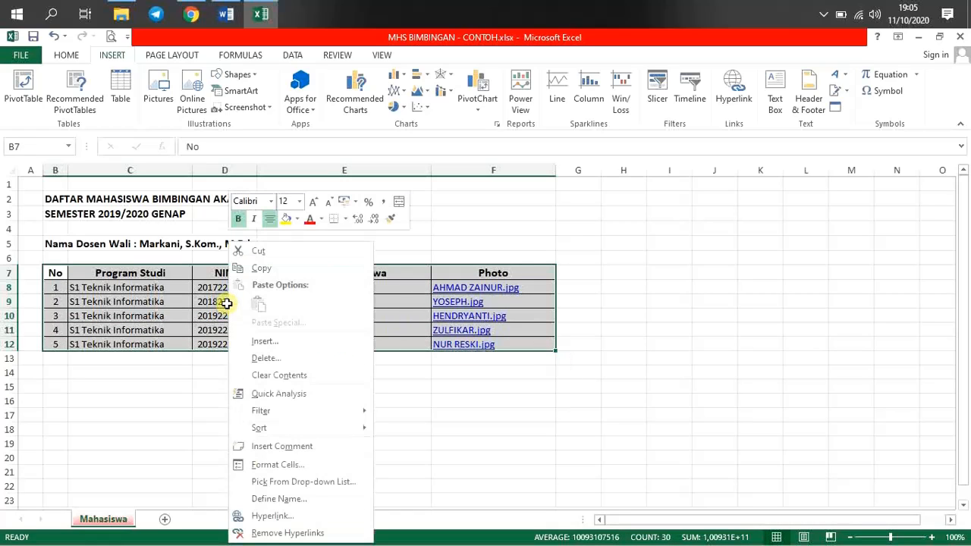
click(306, 502)
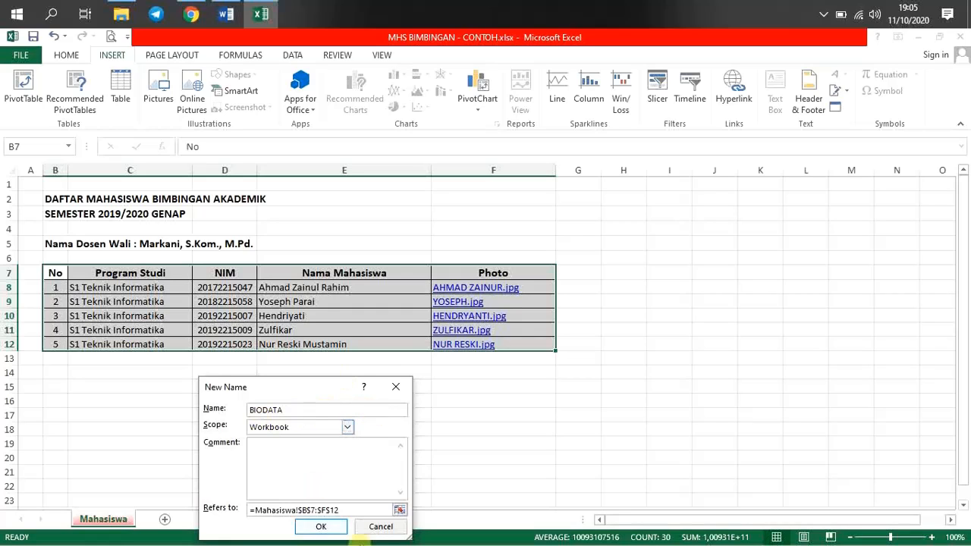
click(341, 530)
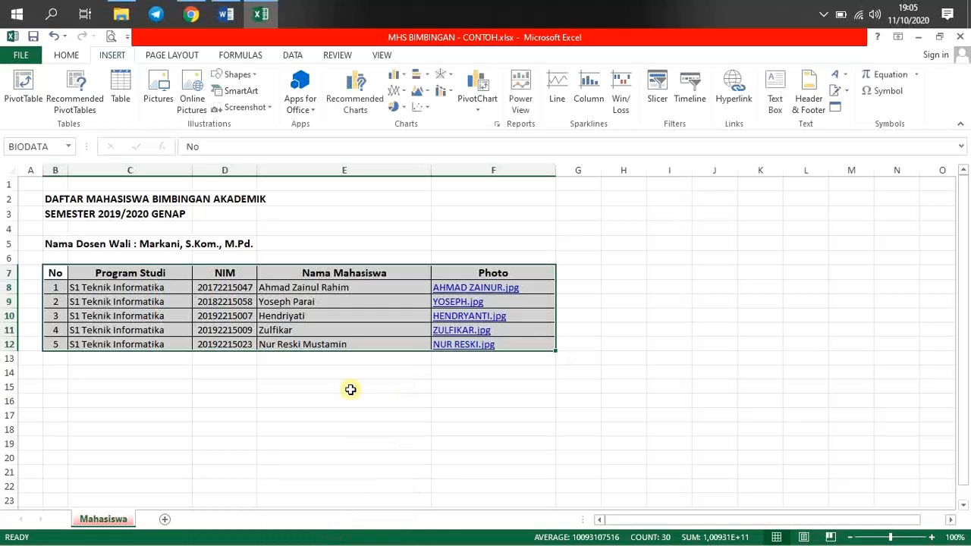
click(318, 411)
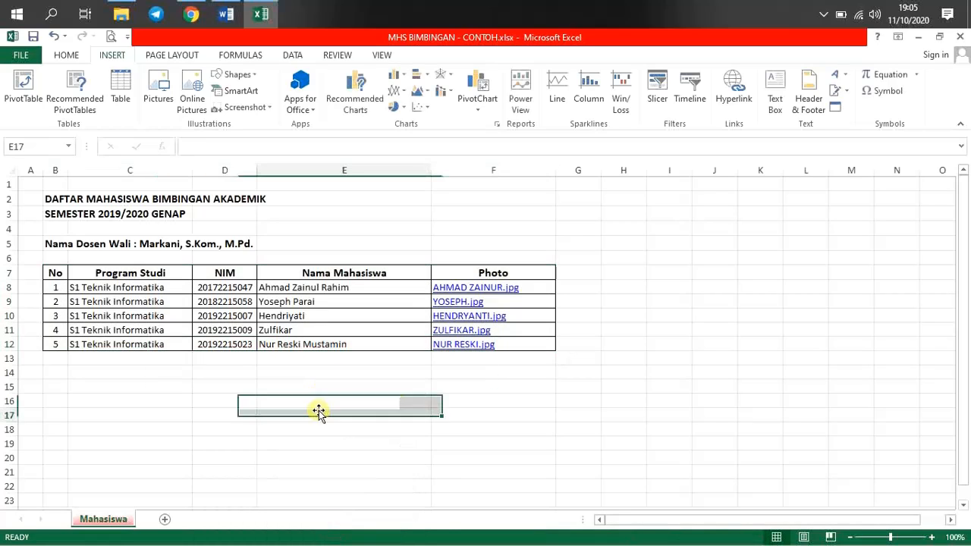
Switch to the blank Word document and enter the centered title BIODATA MAHASISWA.
click(227, 16)
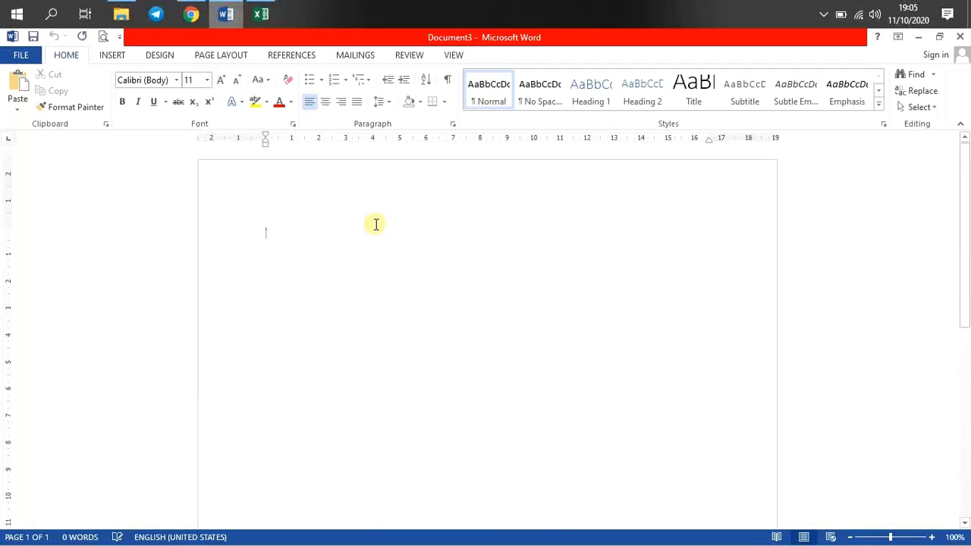
key(Return)
key(Return)
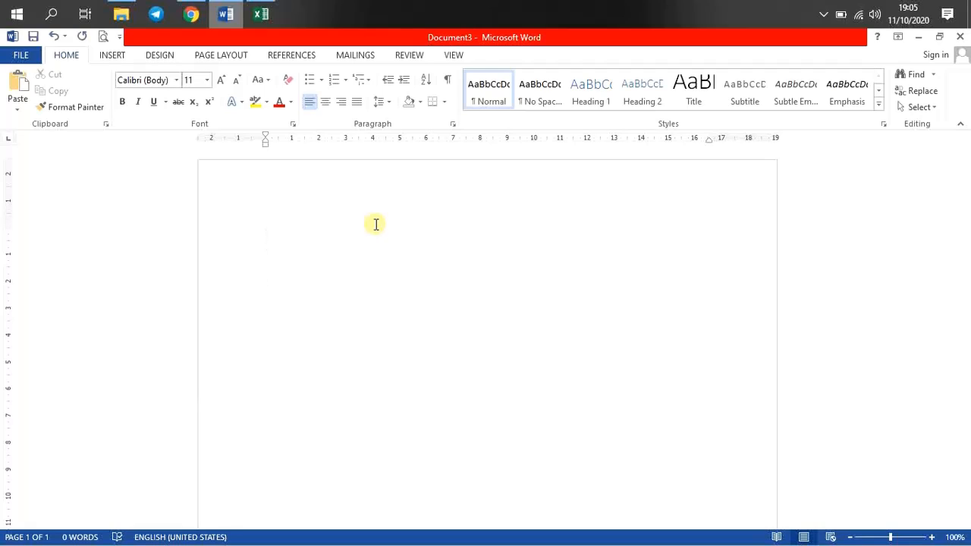
text(BIO)
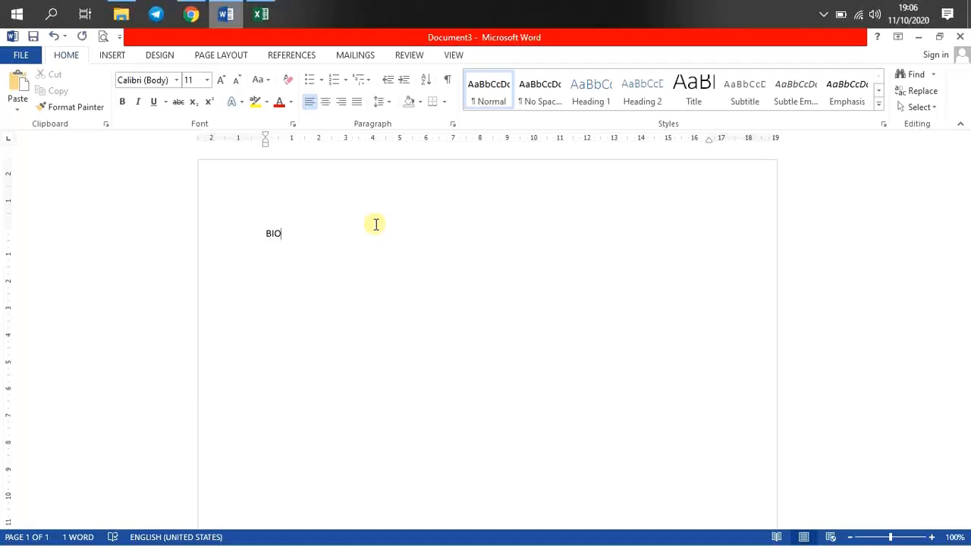
text(DATA MAHASISWA)
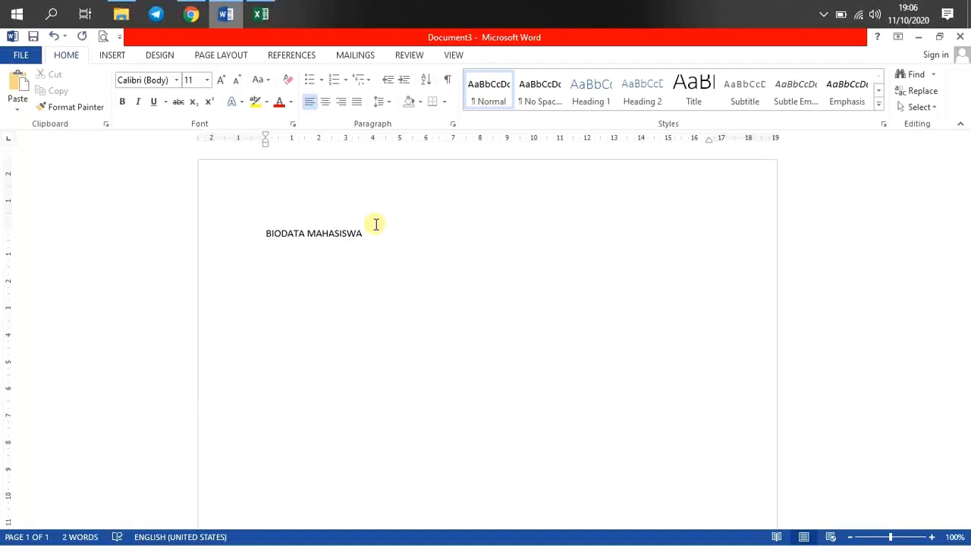
key(ctrl+e)
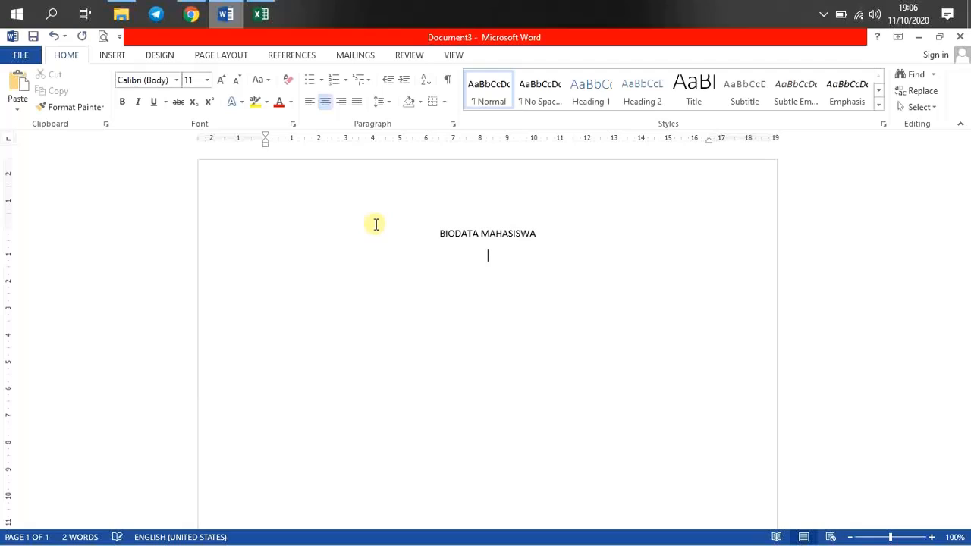
Insert a table with five columns and five rows in a left-aligned paragraph below the title.
key(ctrl+l)
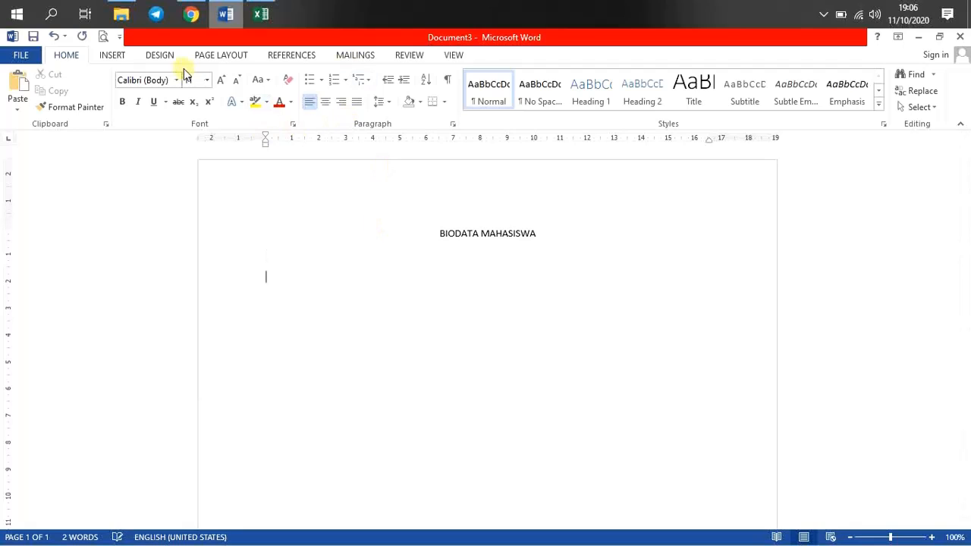
click(149, 58)
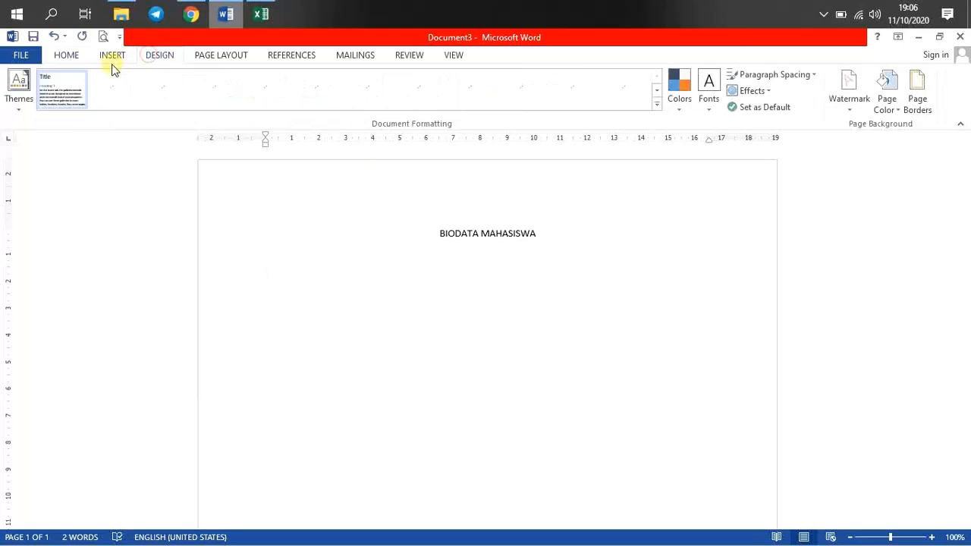
click(114, 59)
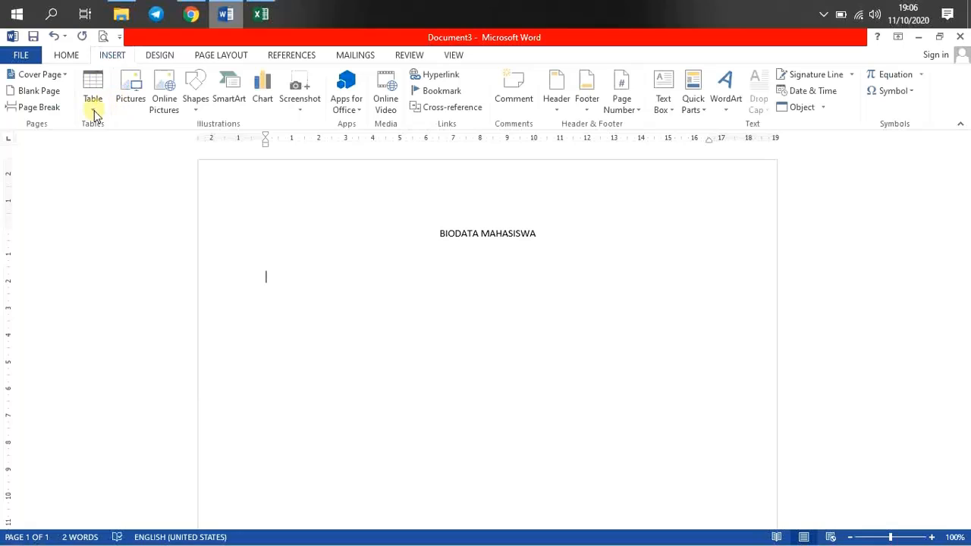
click(94, 112)
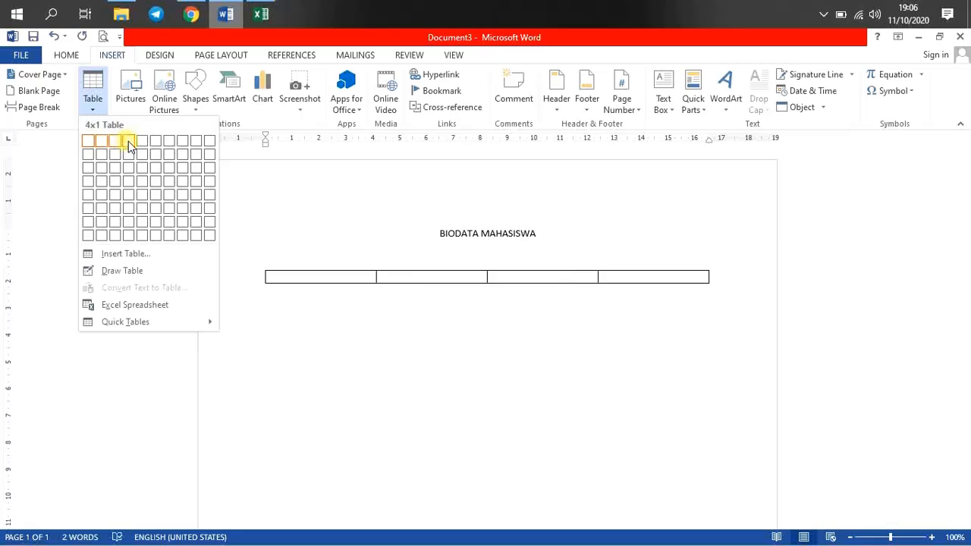
click(142, 195)
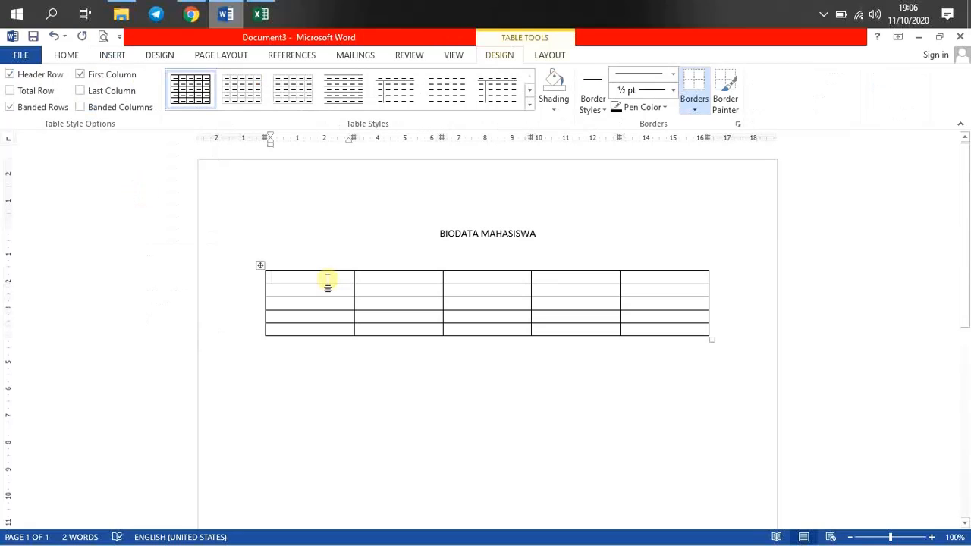
Fill the table's header row with No., NIM, NAMA MAHASISWA, PRODI and PHOTO.
text(No.)
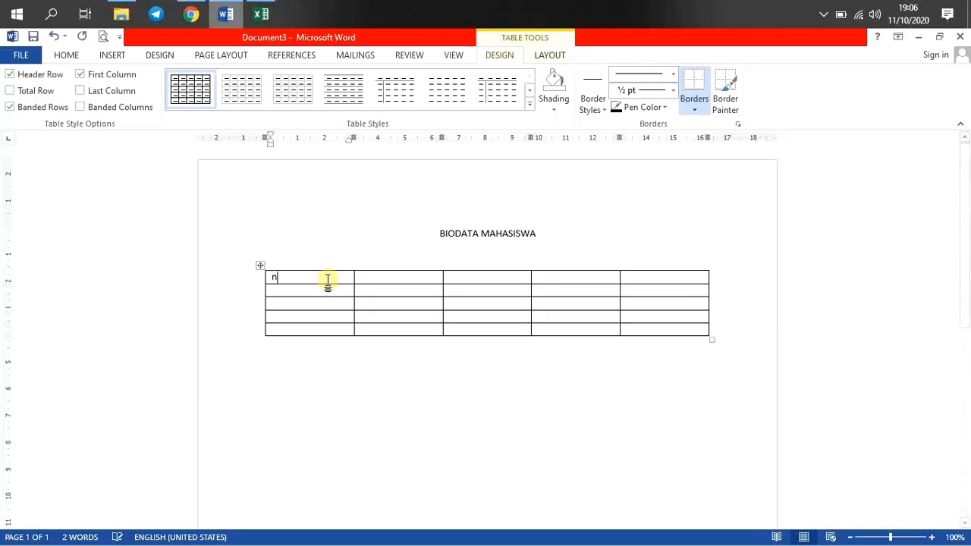
key(Tab)
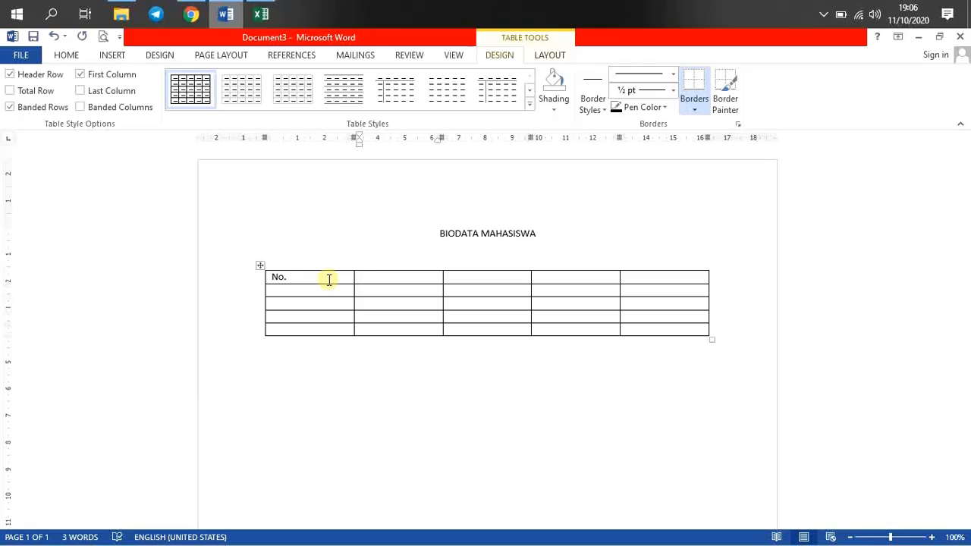
text(NIM)
key(Tab)
text(NAMA MAHASISWA)
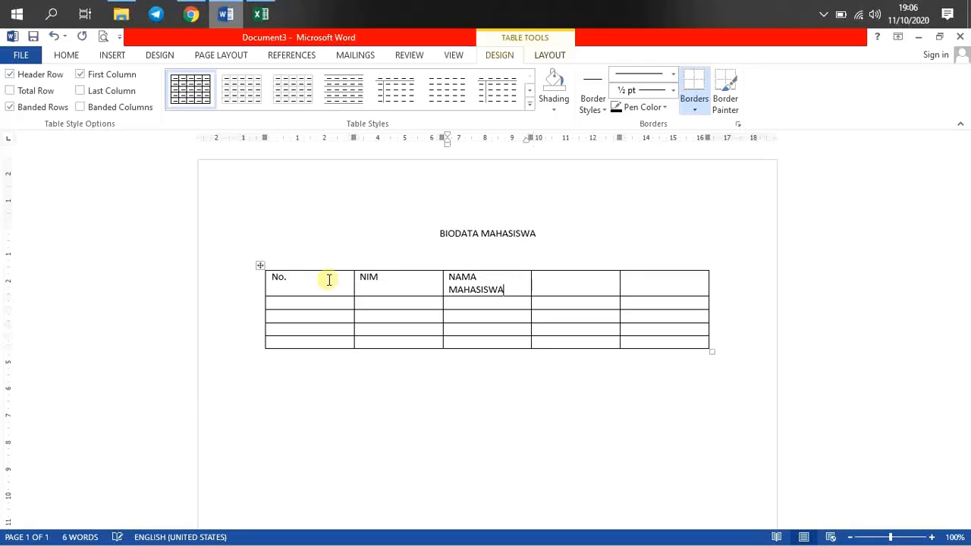
key(Tab)
text(PRODI)
key(Tab)
text(PHOTO)
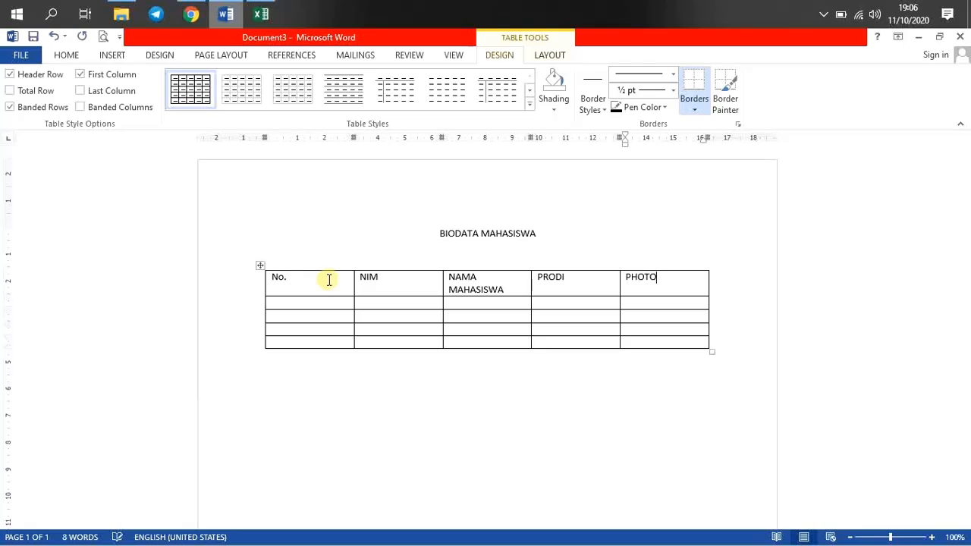
Center the header row's text horizontally and vertically and make it bold.
drag(316, 282, 633, 277)
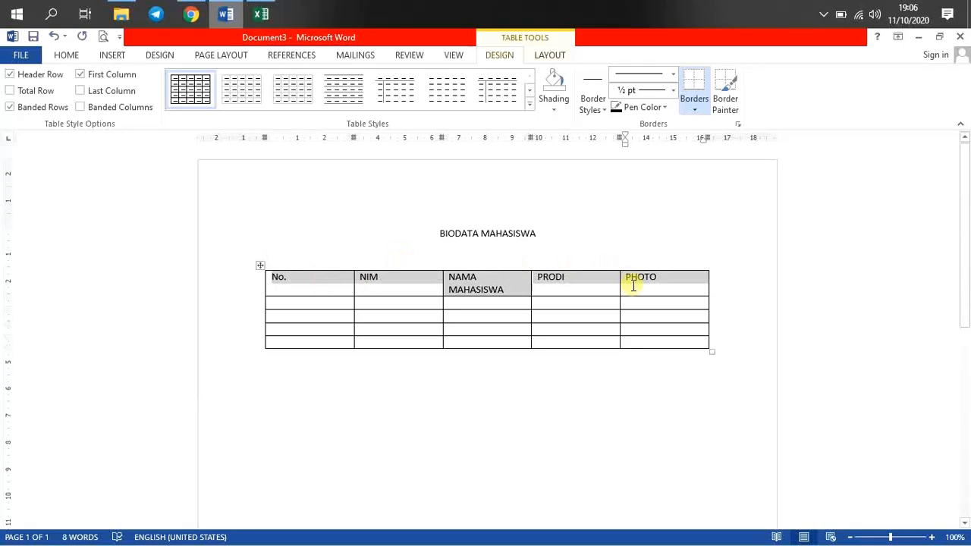
click(542, 57)
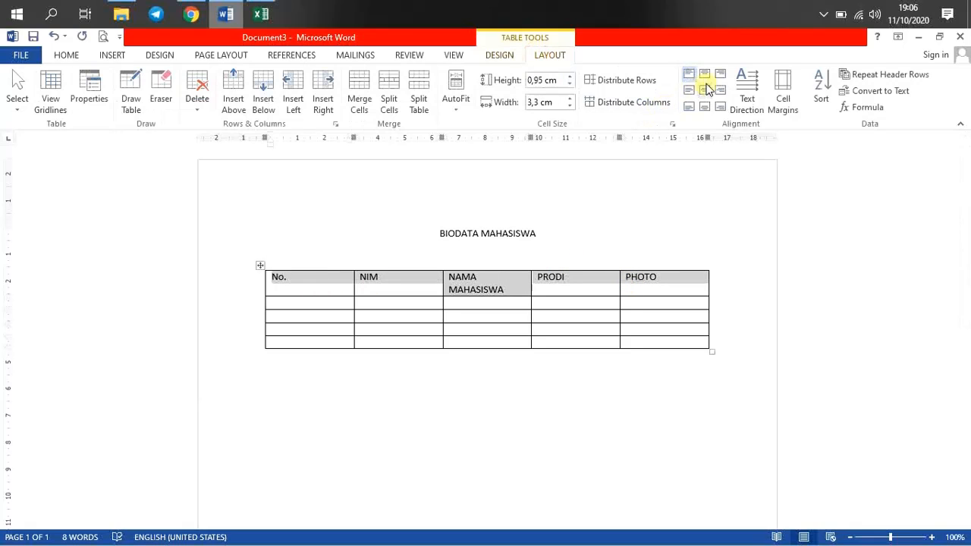
click(705, 90)
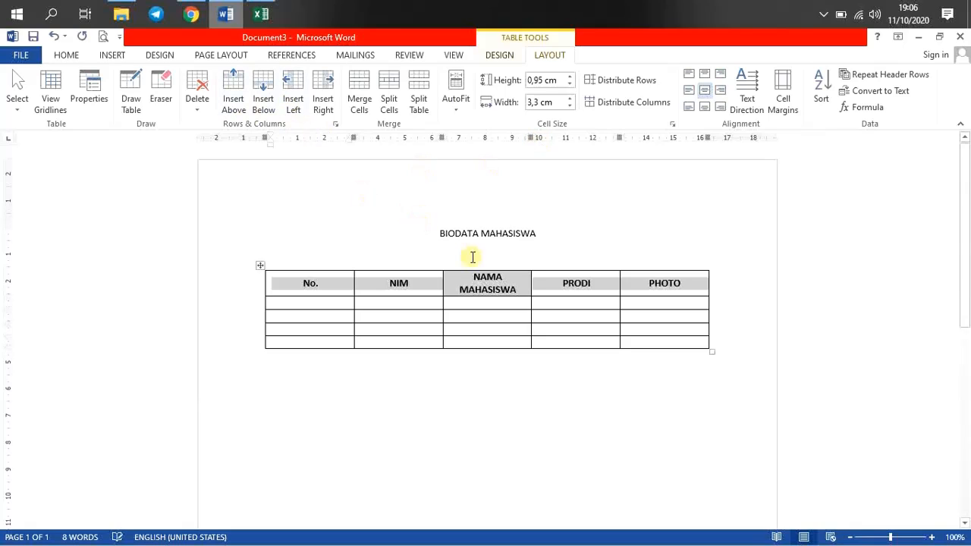
key(ctrl+b)
Narrow the No. column to about 1 cm and the NIM column to about 3.5 cm.
click(329, 290)
drag(353, 282, 289, 296)
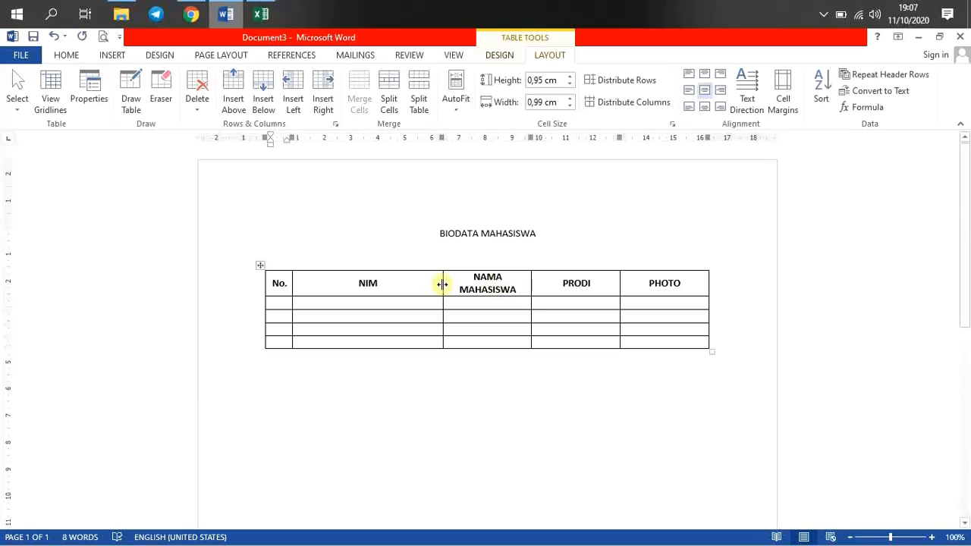
drag(443, 283, 387, 289)
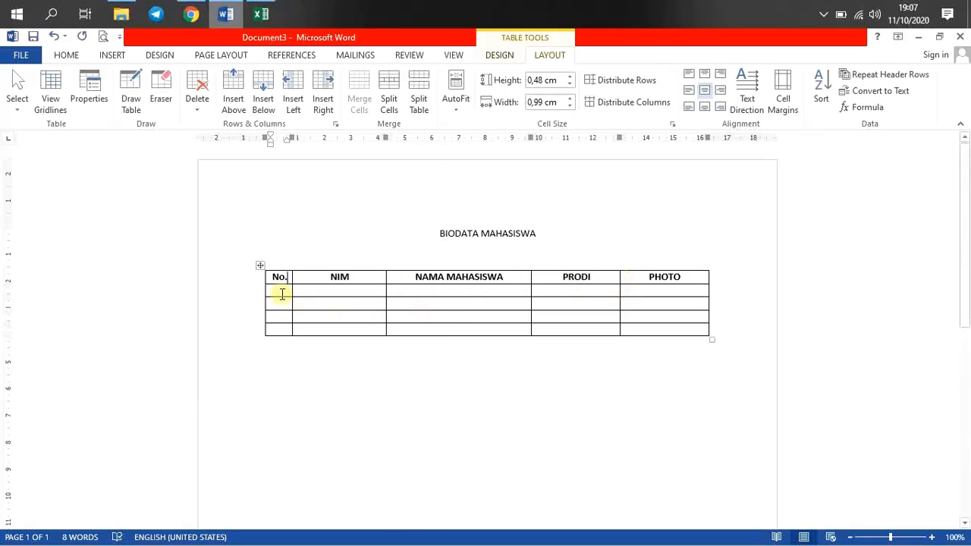
Center the contents of all empty cells below the header row both horizontally and vertically.
drag(280, 289, 650, 327)
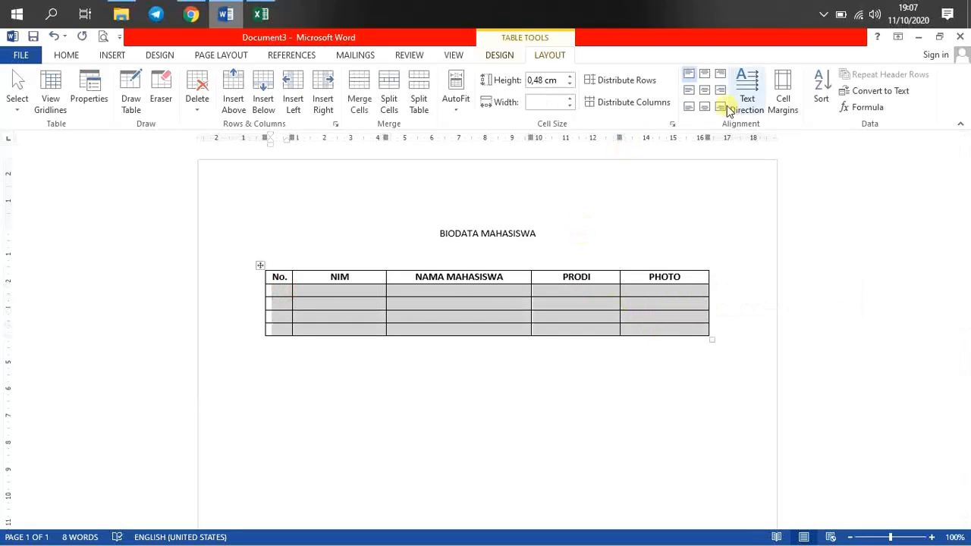
click(689, 91)
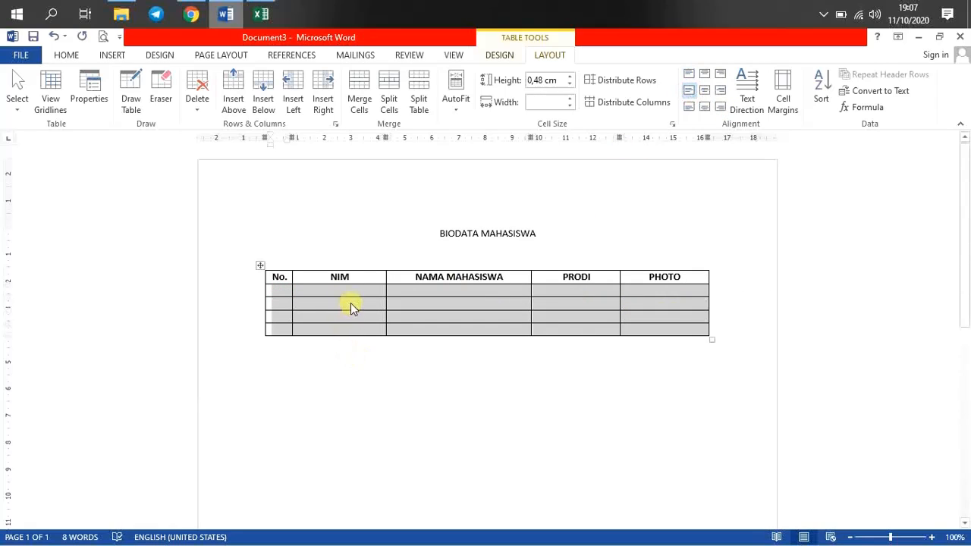
click(704, 90)
click(360, 293)
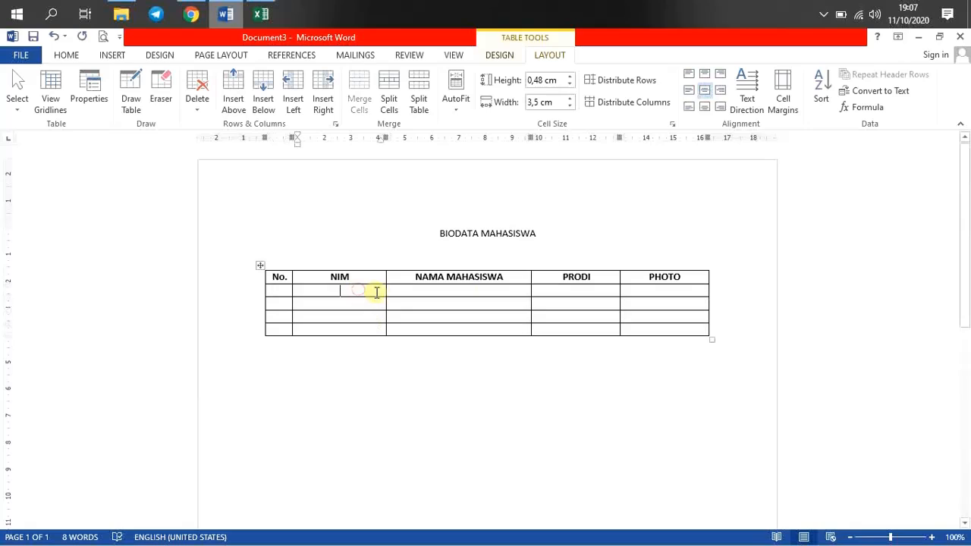
Align the empty cells under NAMA MAHASISWA and PRODI to center left.
drag(360, 290, 459, 325)
click(438, 290)
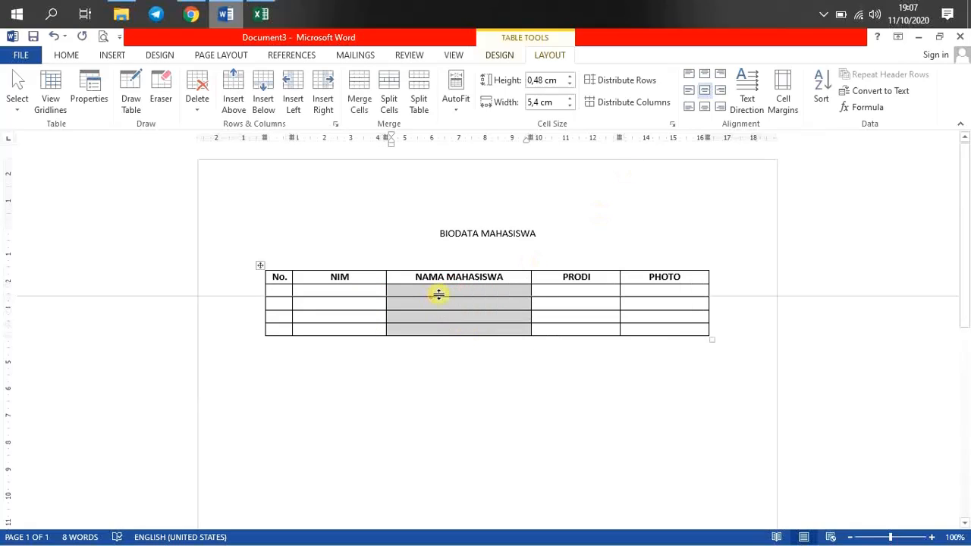
click(494, 290)
drag(497, 291, 554, 330)
click(690, 91)
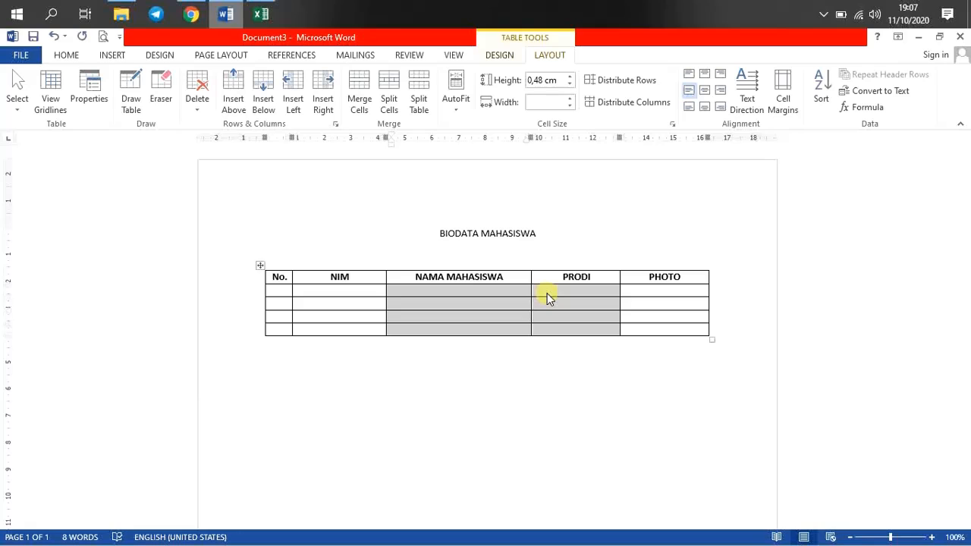
click(464, 290)
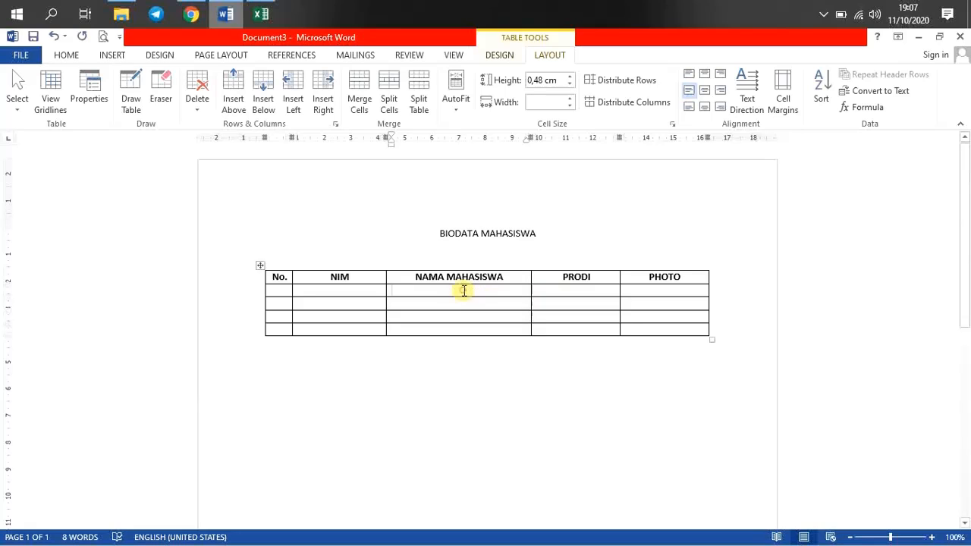
Start choosing an existing mail merge recipient list and browse to STMIK AKBA - KULIAH 2020_1 > TAK 2020_1 on drive D.
click(286, 292)
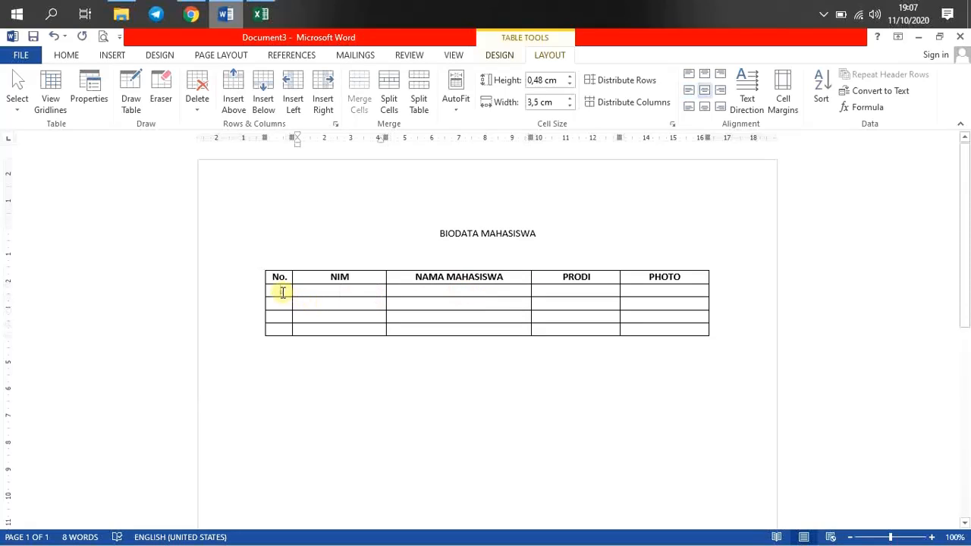
click(360, 58)
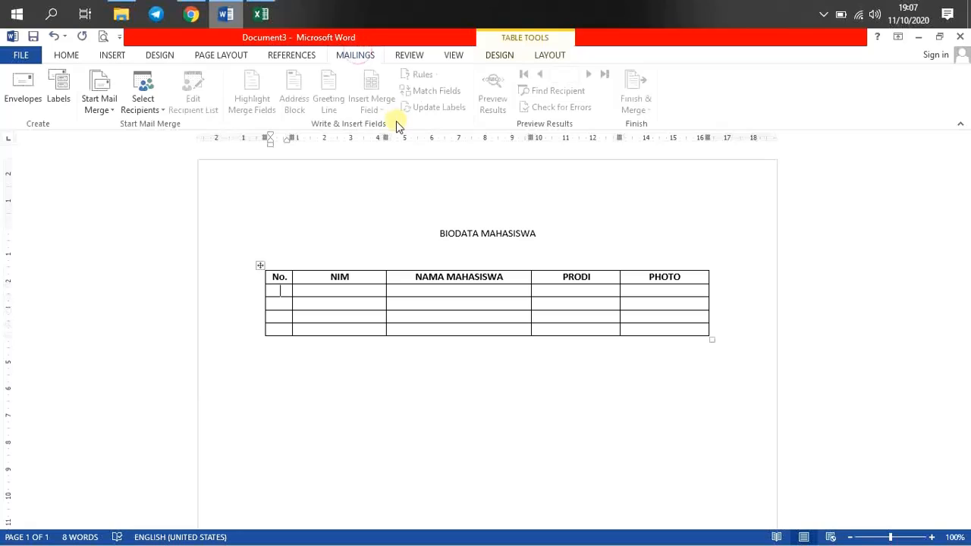
click(149, 110)
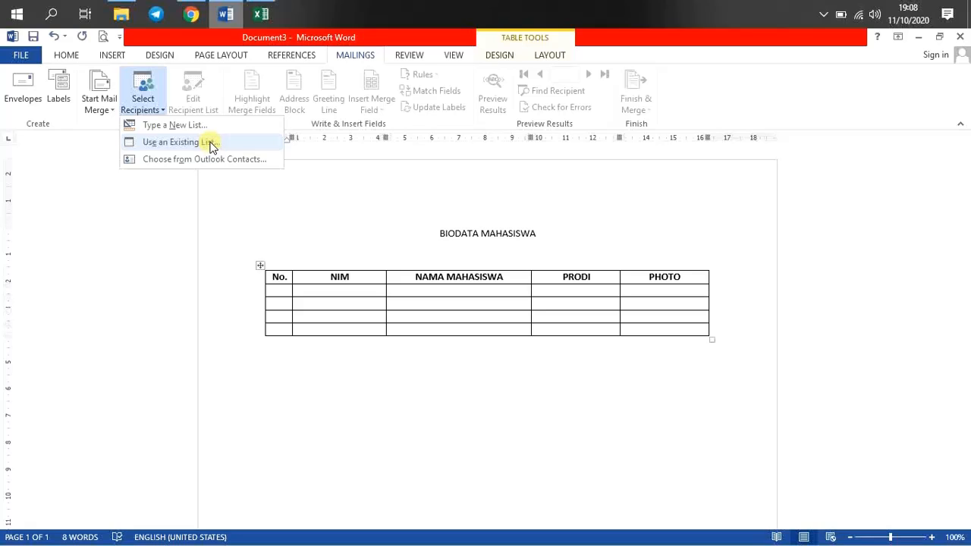
click(209, 144)
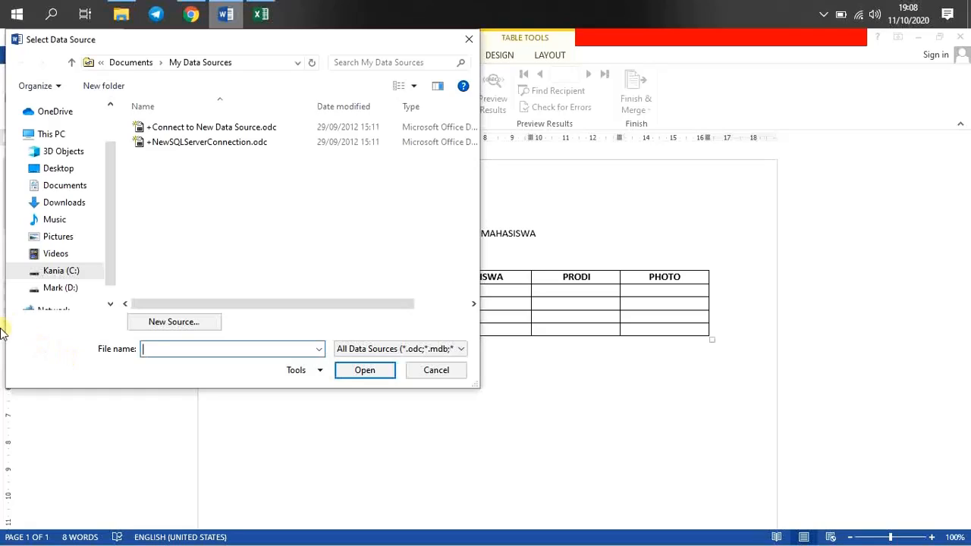
click(70, 287)
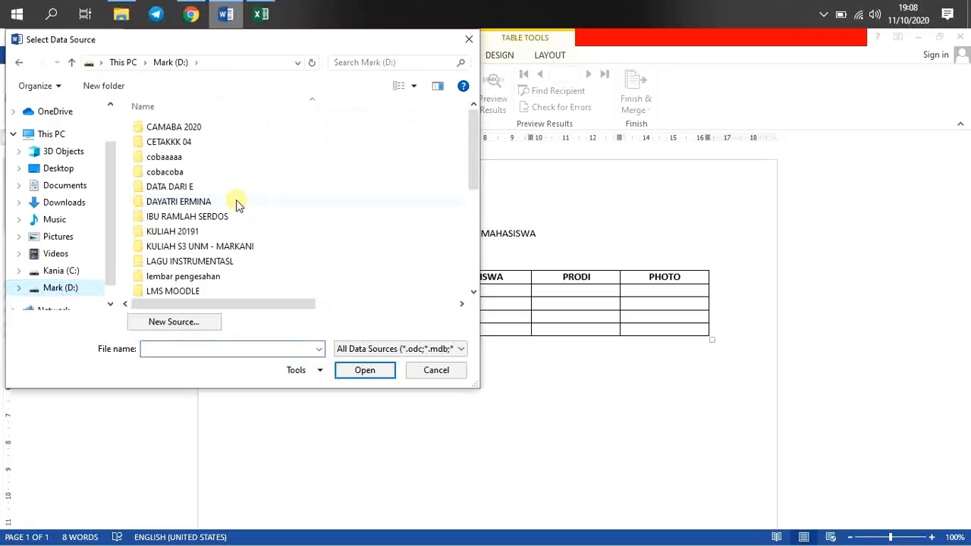
scroll(235, 220, down, 2)
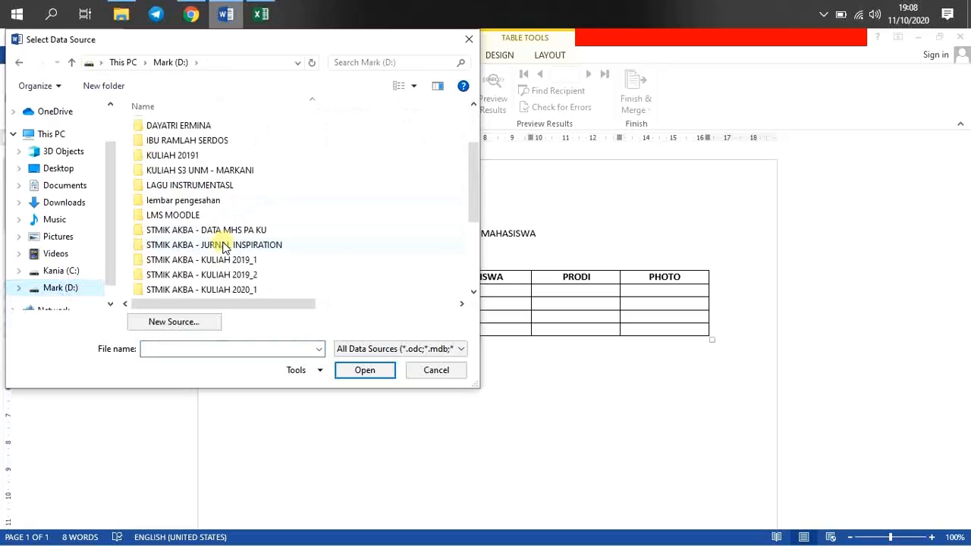
double_click(241, 289)
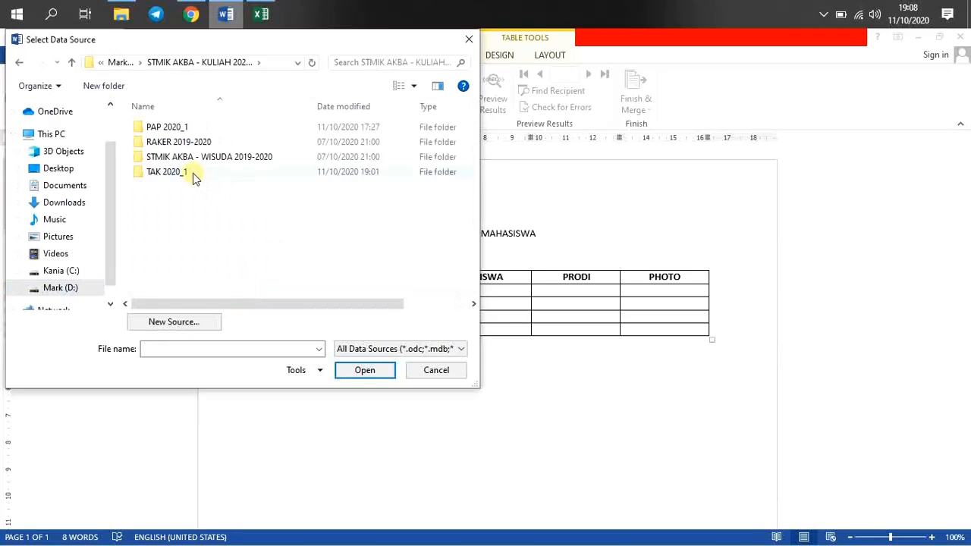
click(192, 174)
double_click(192, 173)
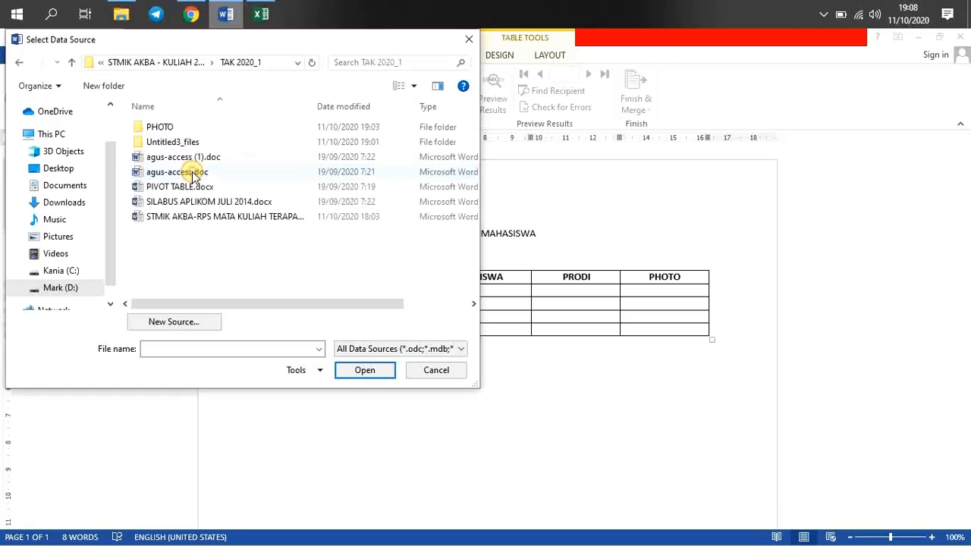
Connect the BIODATA table of MHS BIMBINGAN - CONTOH.xlsx from the PHOTO folder as the recipient list.
click(181, 132)
double_click(181, 132)
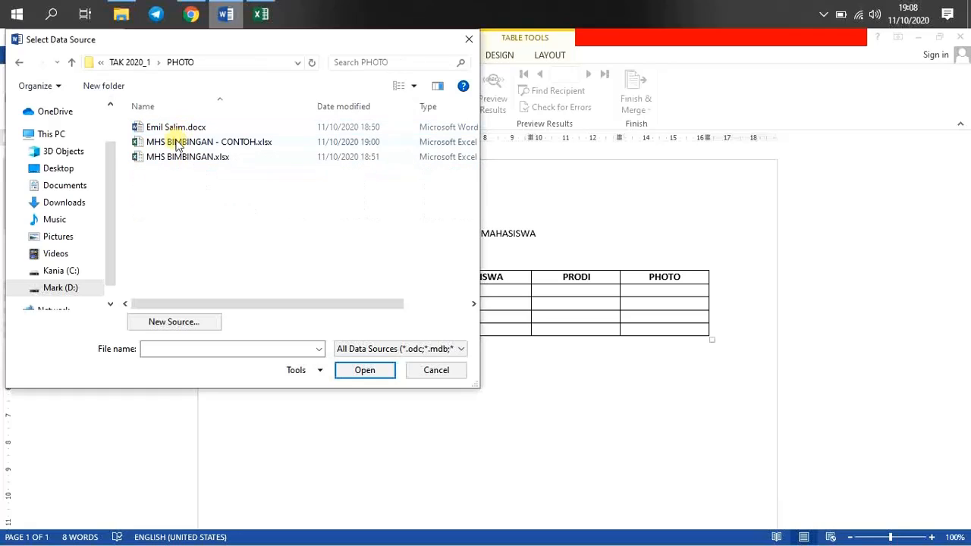
click(184, 142)
click(365, 375)
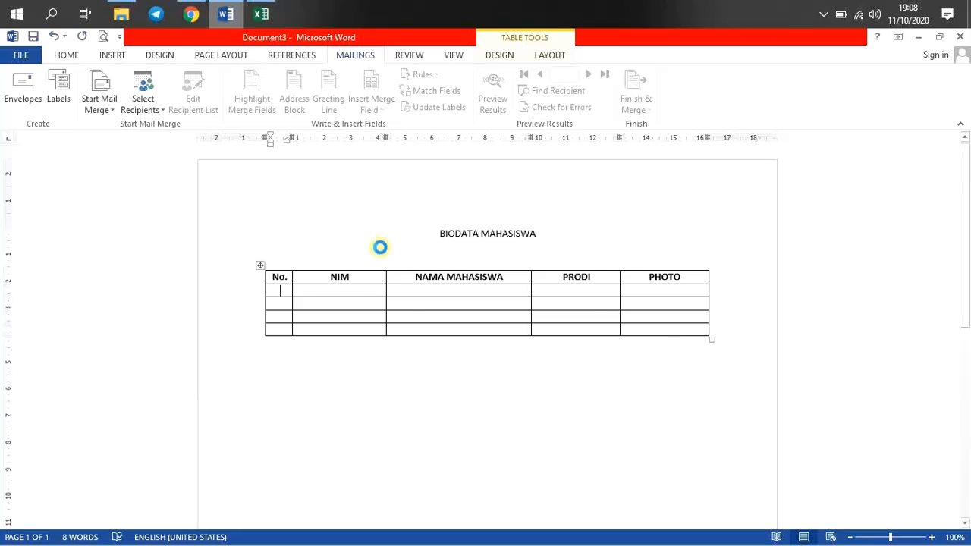
click(353, 254)
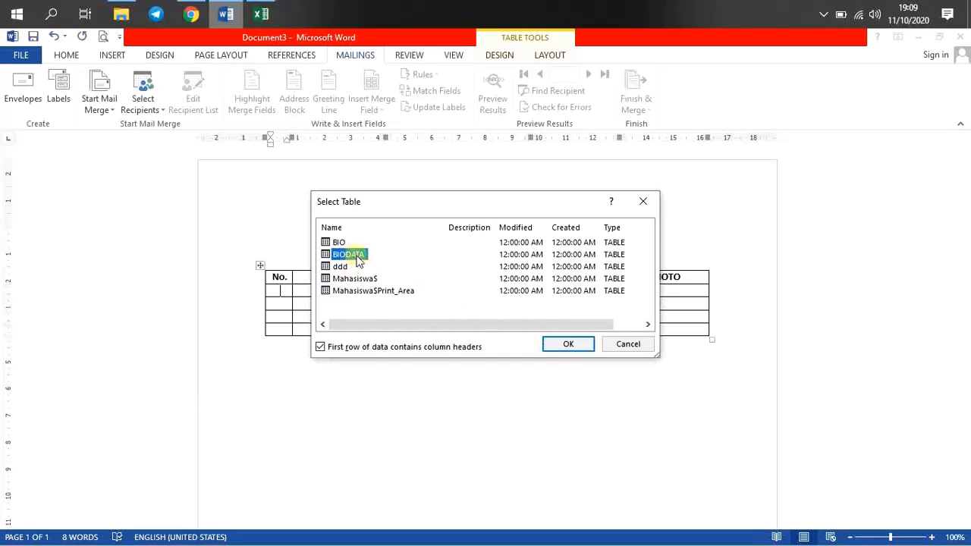
click(568, 346)
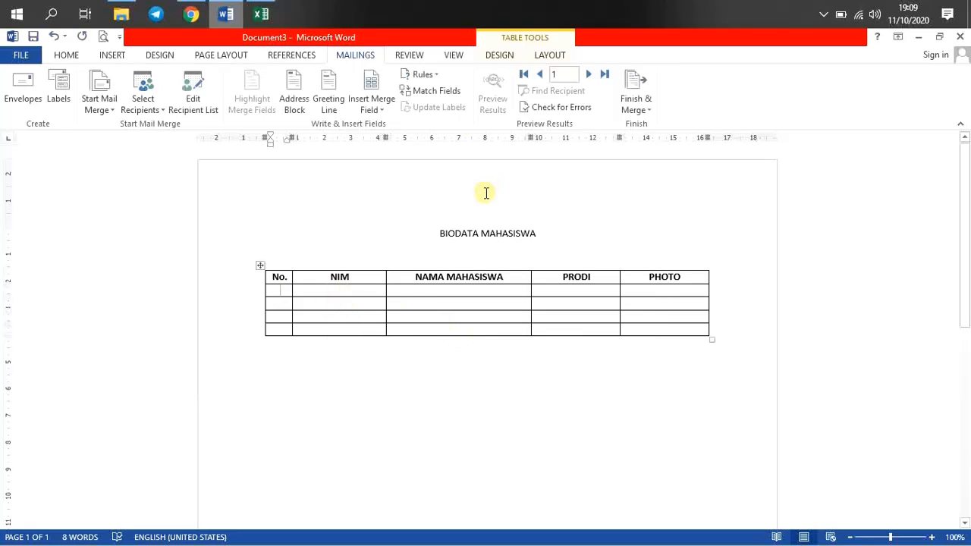
Insert the No merge field in the first empty cell under the No. heading.
click(376, 112)
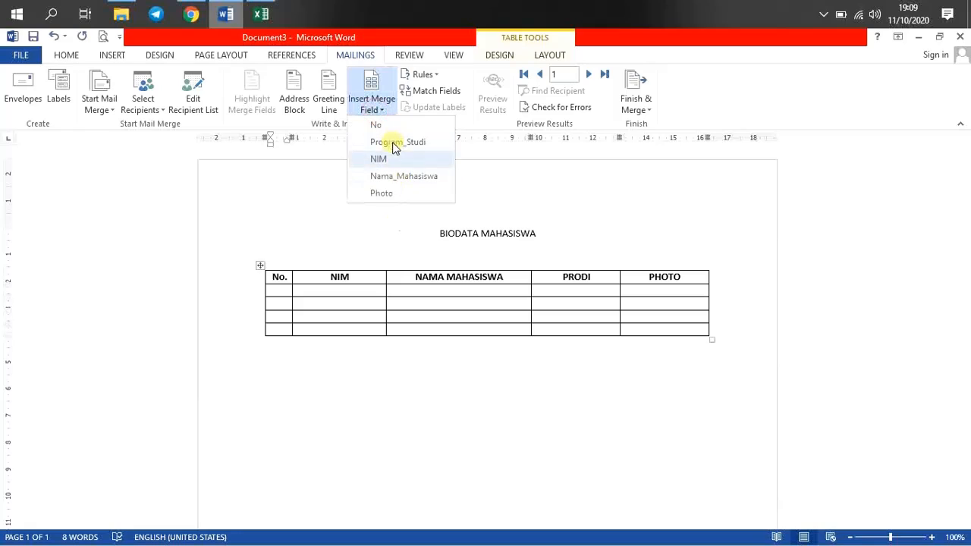
click(279, 289)
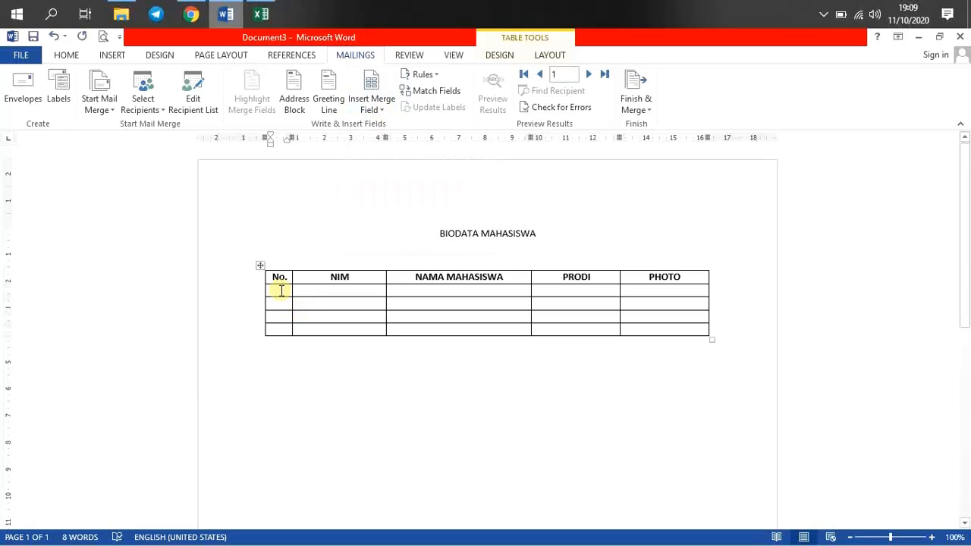
drag(280, 290, 280, 329)
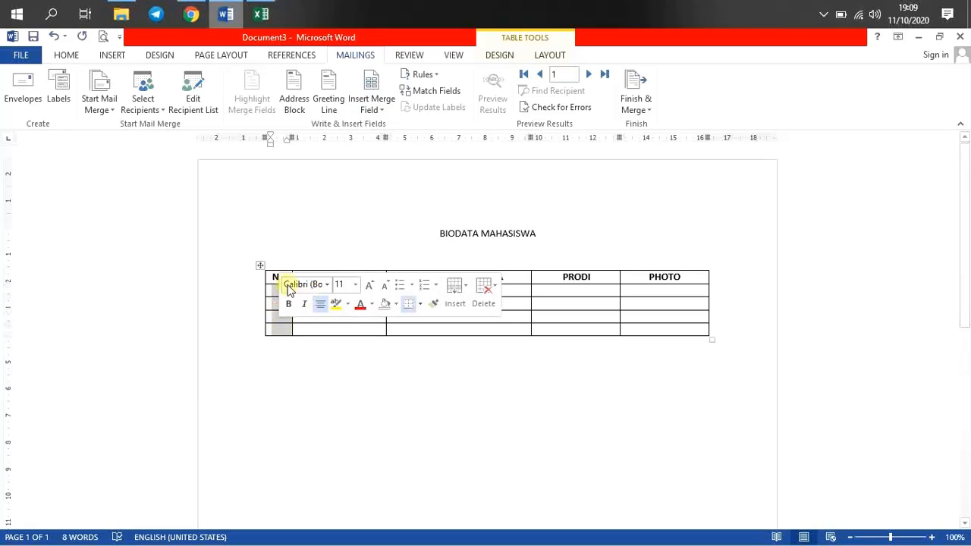
click(276, 290)
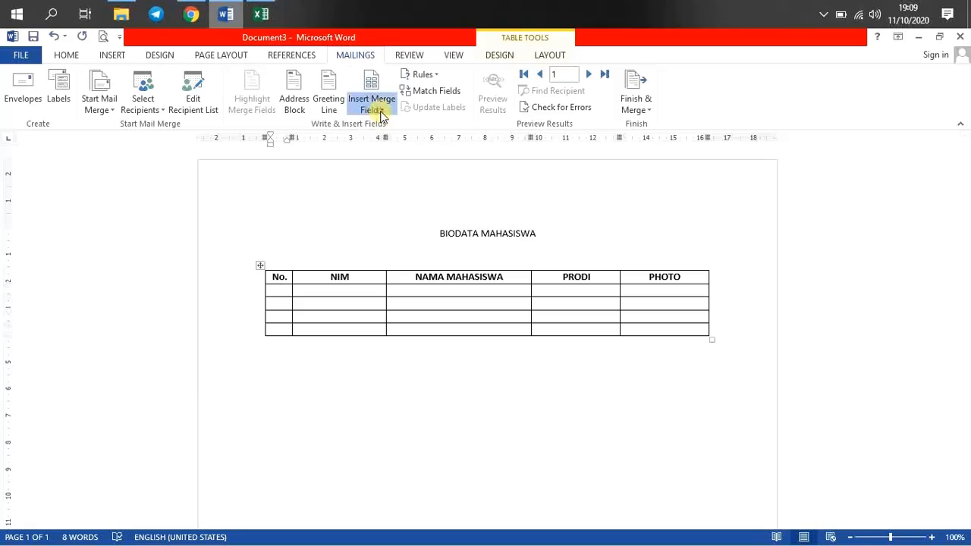
click(376, 110)
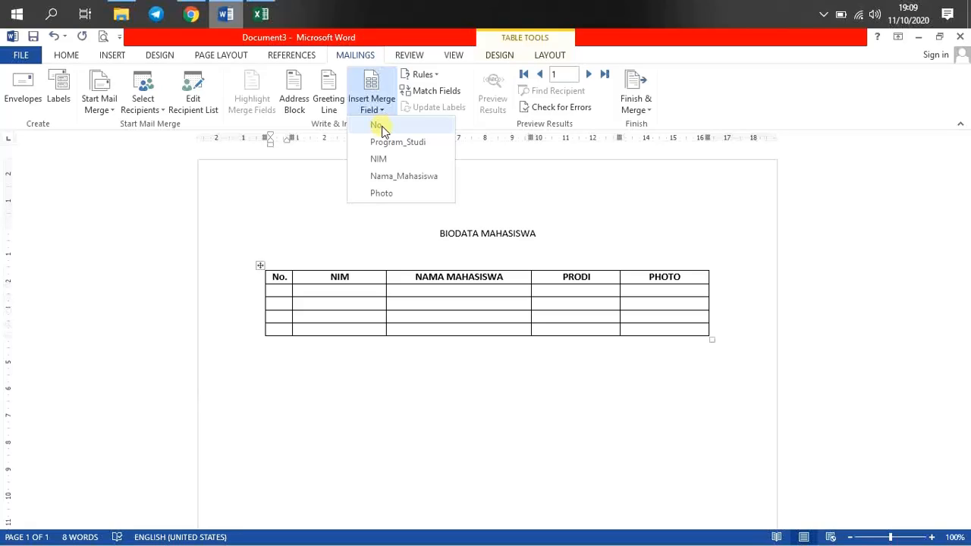
click(379, 126)
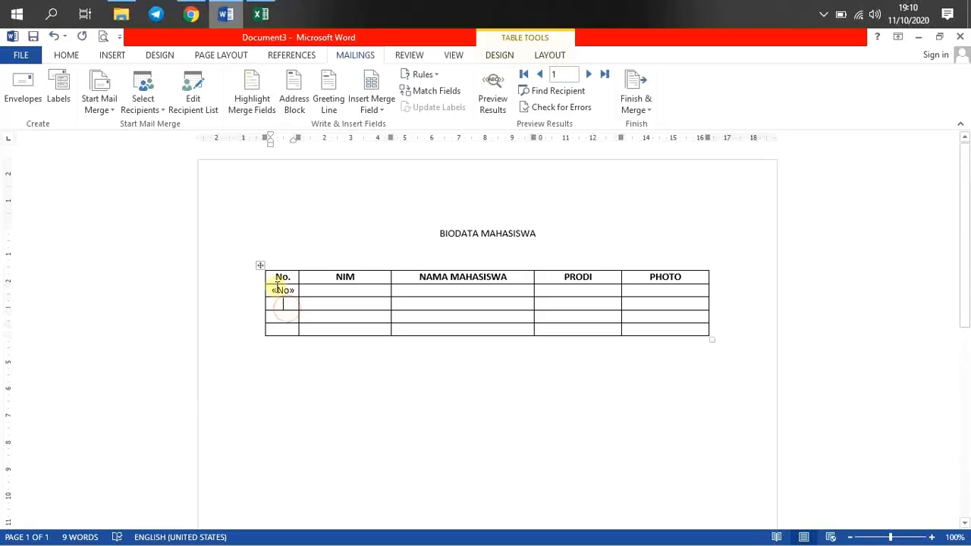
Delete the No. column from the biodata table.
drag(280, 276, 284, 326)
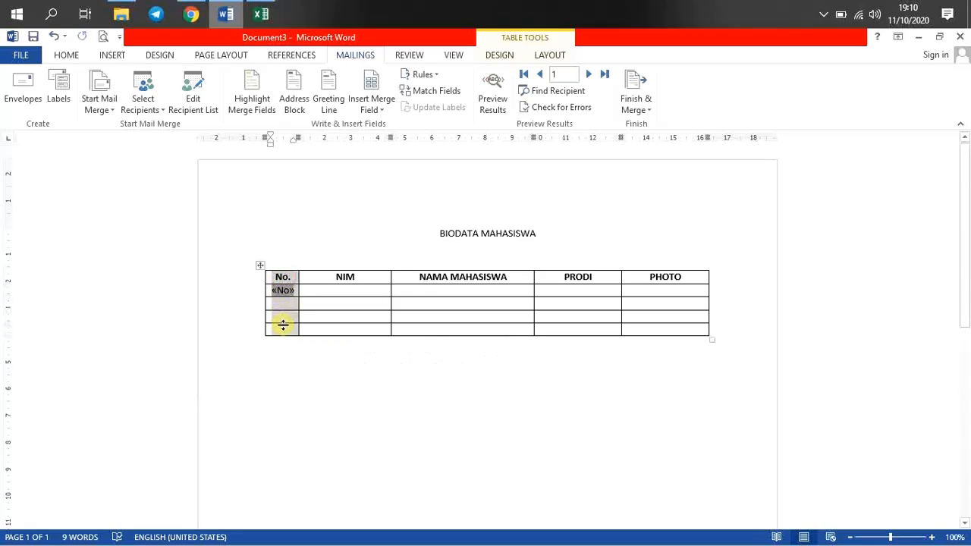
right_click(283, 324)
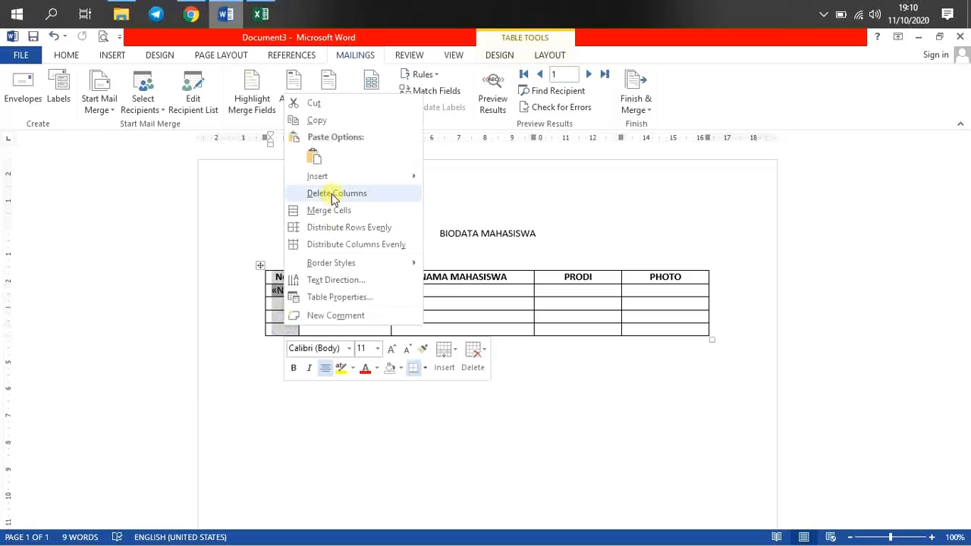
click(332, 194)
click(332, 278)
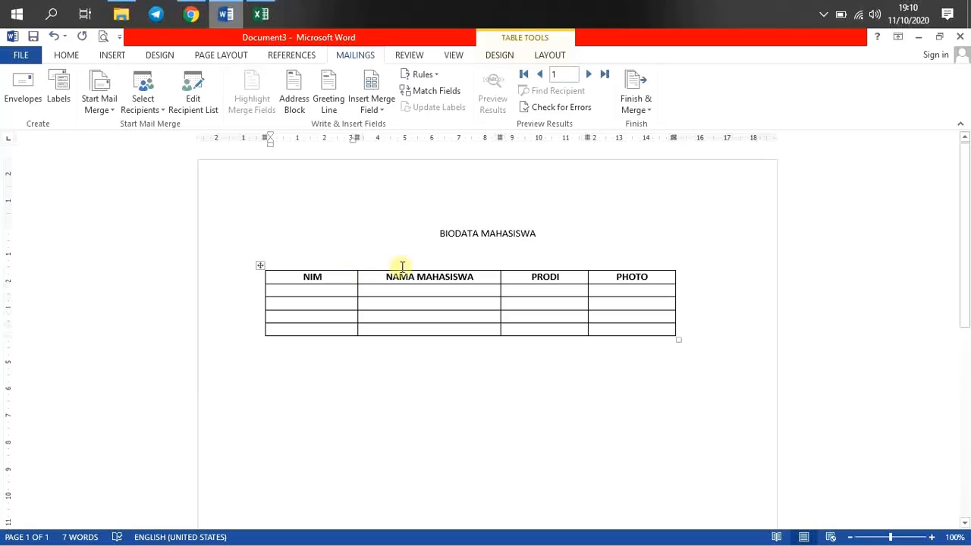
click(550, 277)
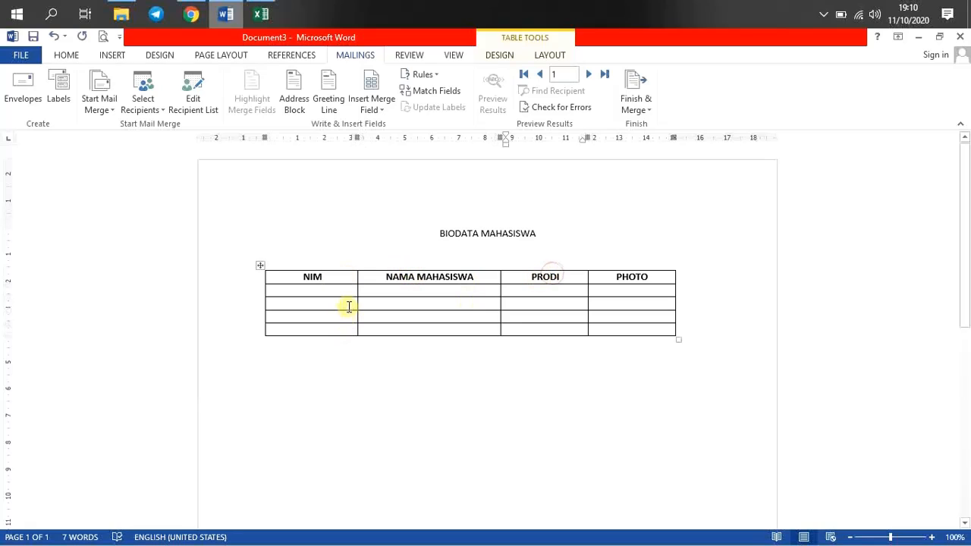
Delete the last three empty rows of the table entirely, keeping the header and one empty row.
drag(348, 307, 616, 325)
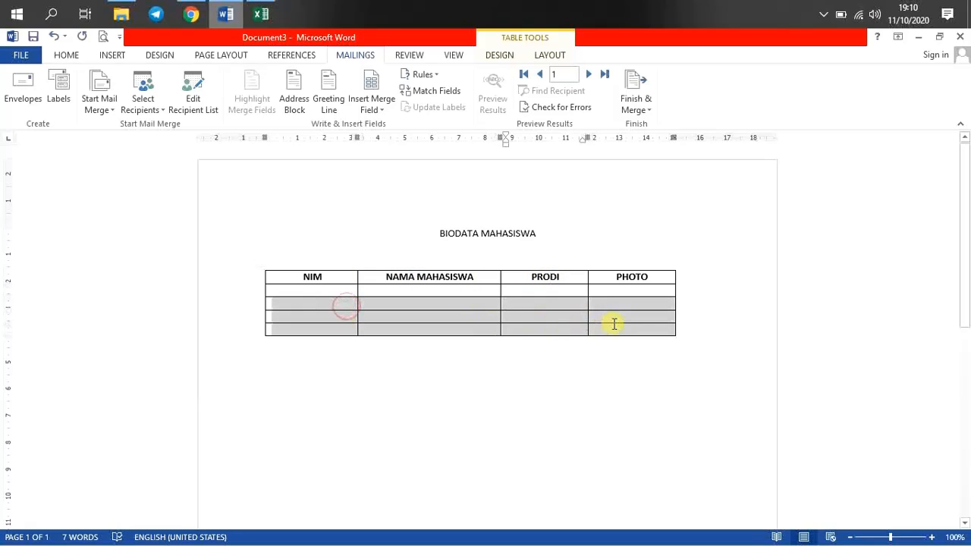
right_click(434, 323)
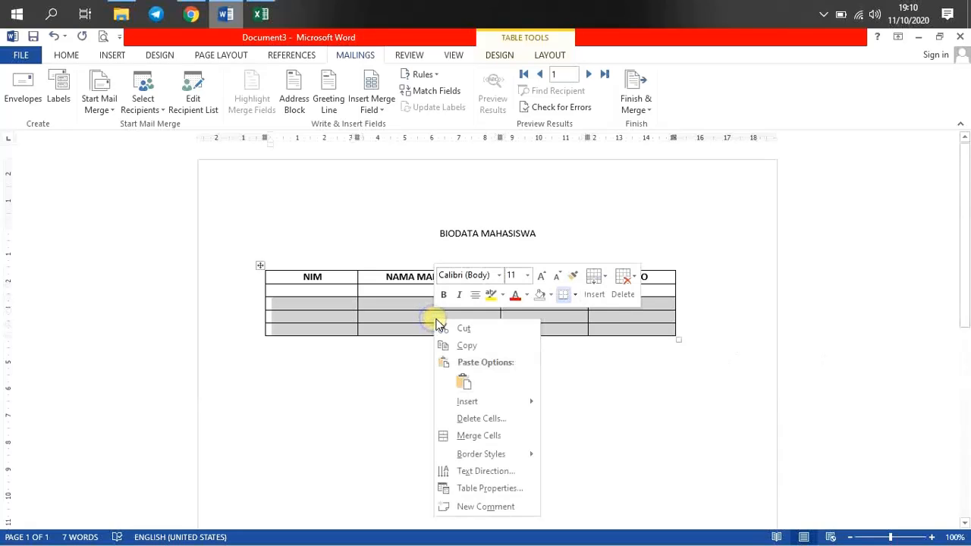
click(487, 422)
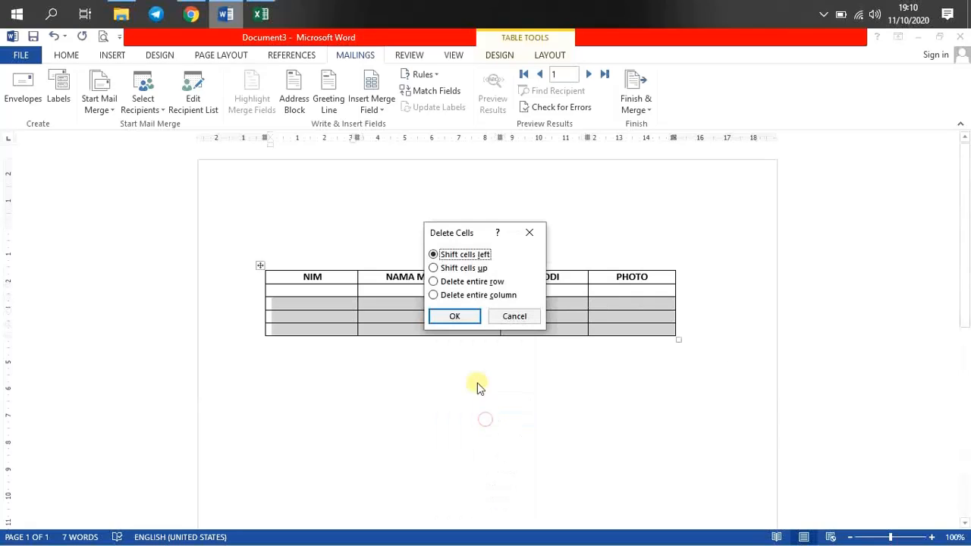
click(478, 294)
click(470, 281)
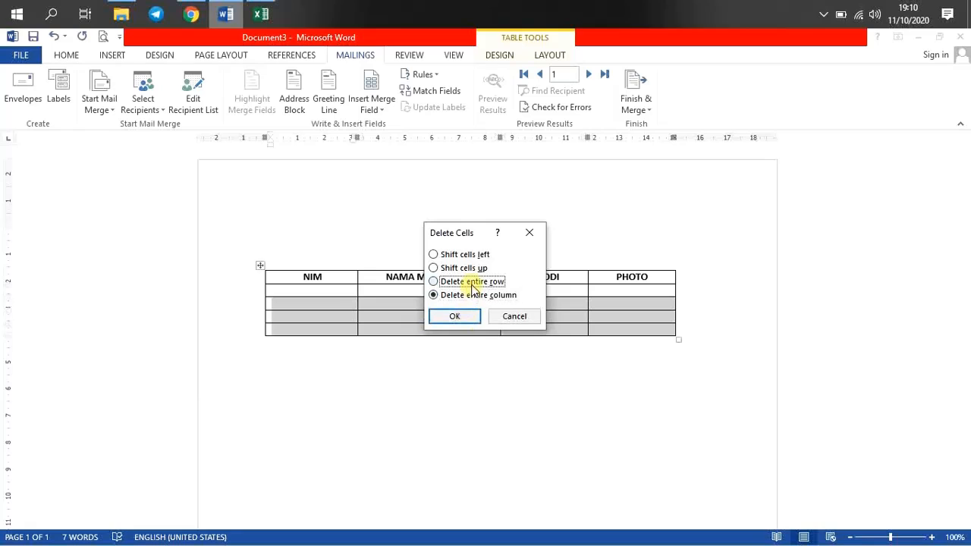
click(460, 321)
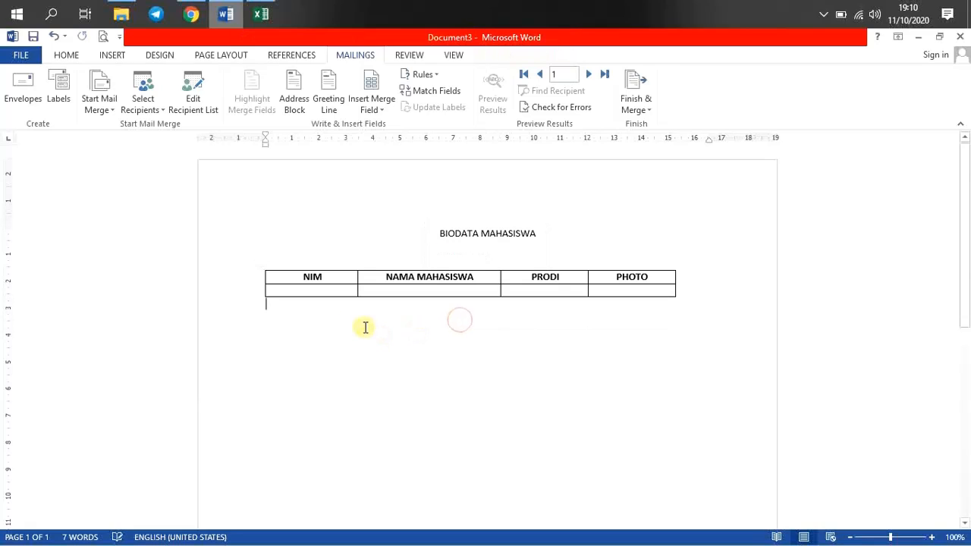
Insert the NIM and Nama_Mahasiswa merge fields in the empty cells under NIM and NAMA MAHASISWA.
click(333, 292)
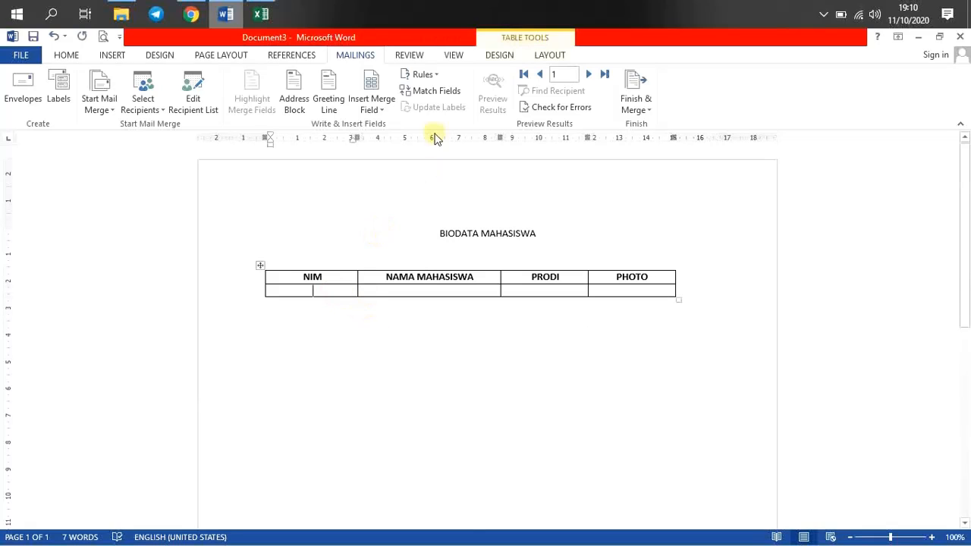
click(382, 114)
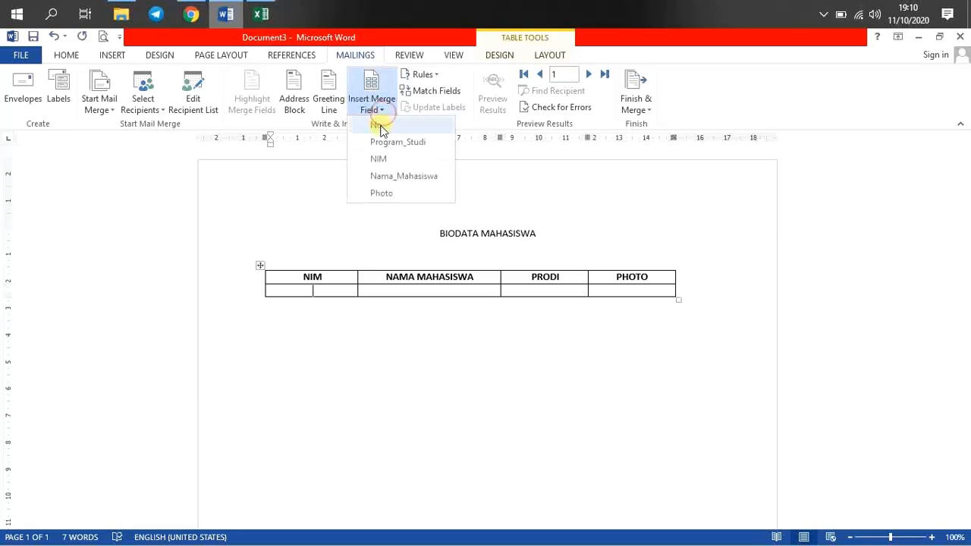
click(379, 159)
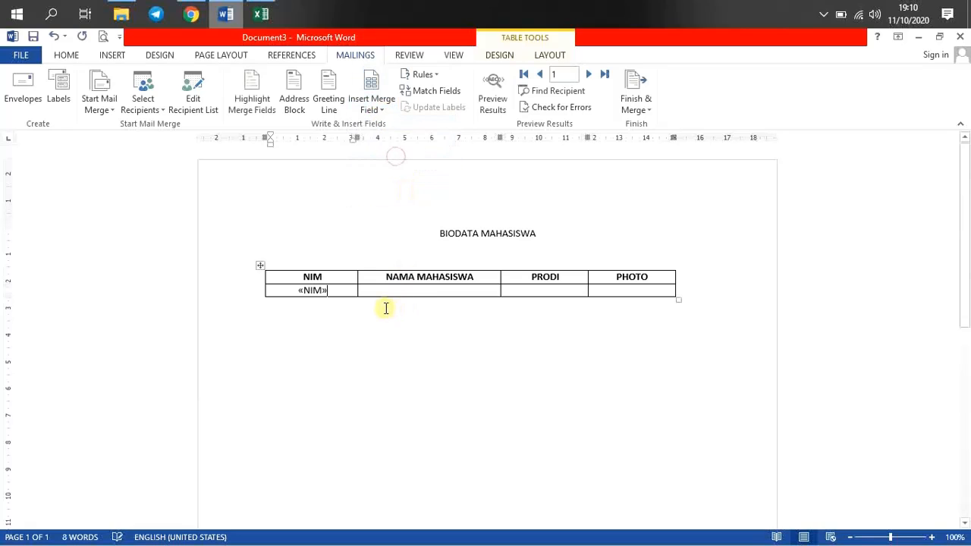
click(375, 112)
click(408, 177)
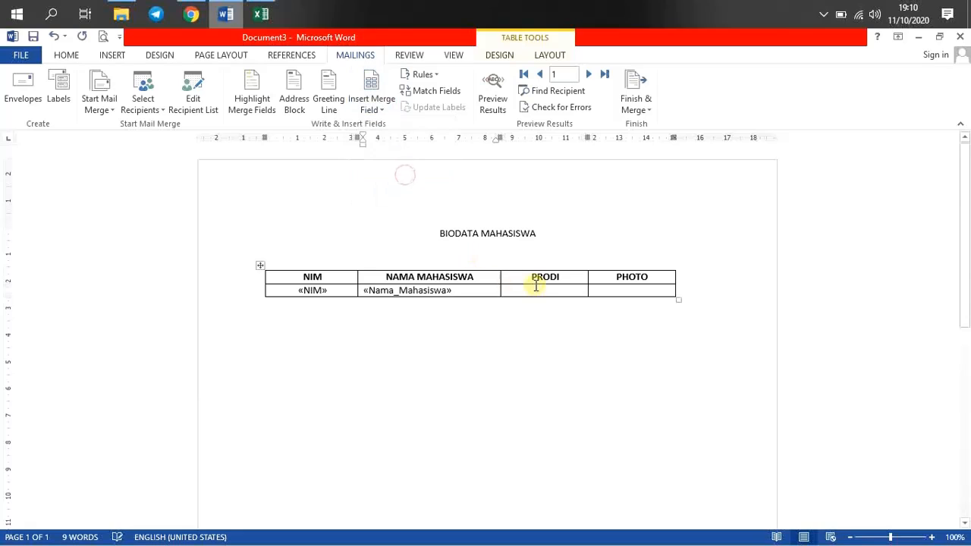
Insert the Program_Studi merge field under PRODI and the Photo merge field under PHOTO.
click(538, 289)
click(381, 115)
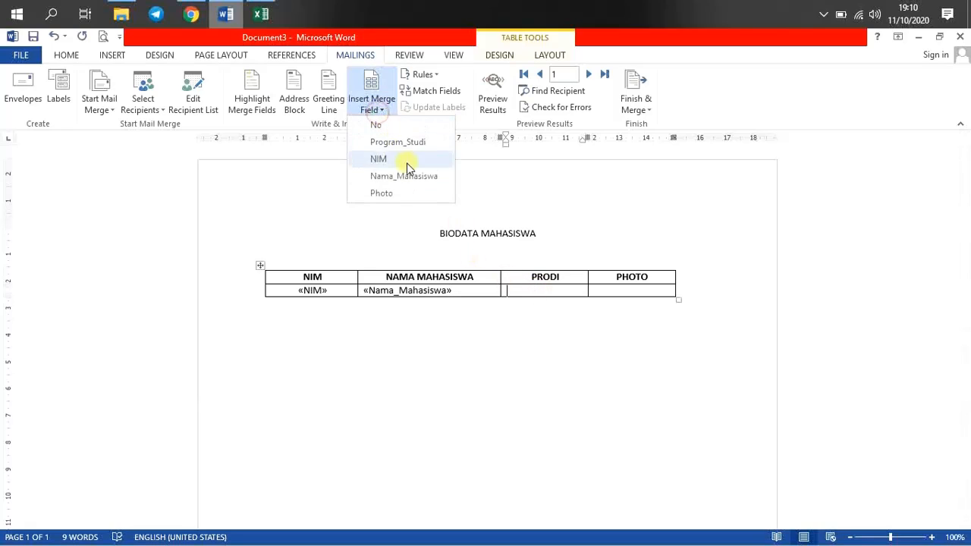
click(411, 142)
click(618, 293)
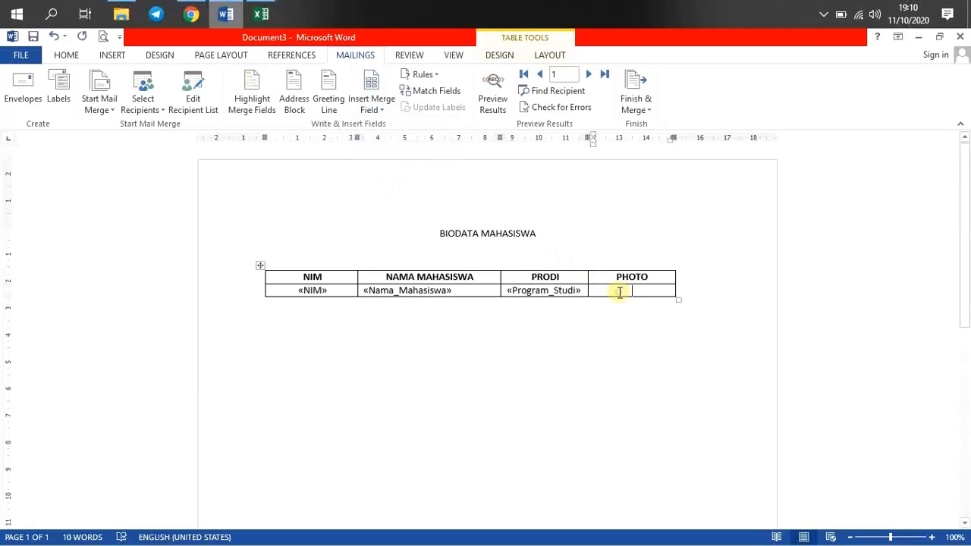
click(380, 108)
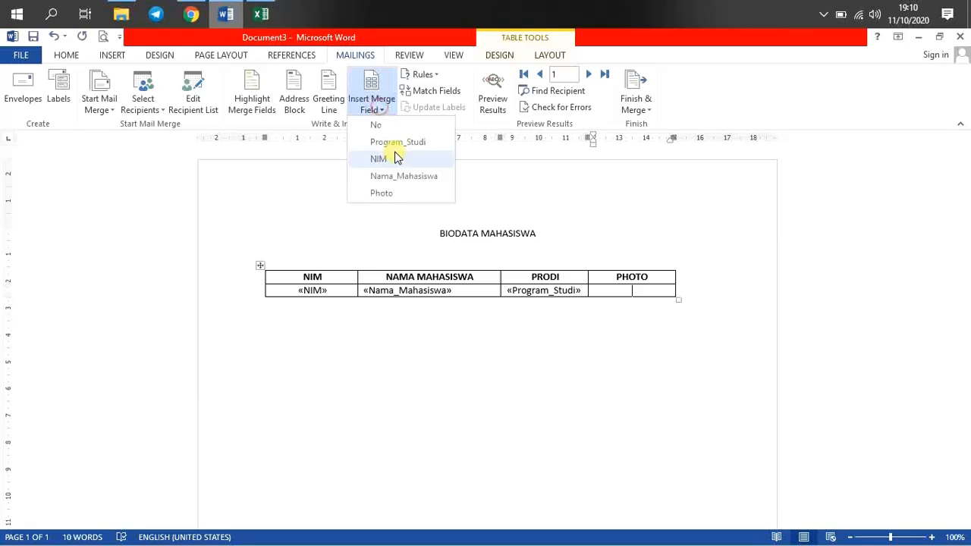
click(394, 194)
Preview the merge results and widen the PHOTO column so the file name fits on one line.
click(493, 93)
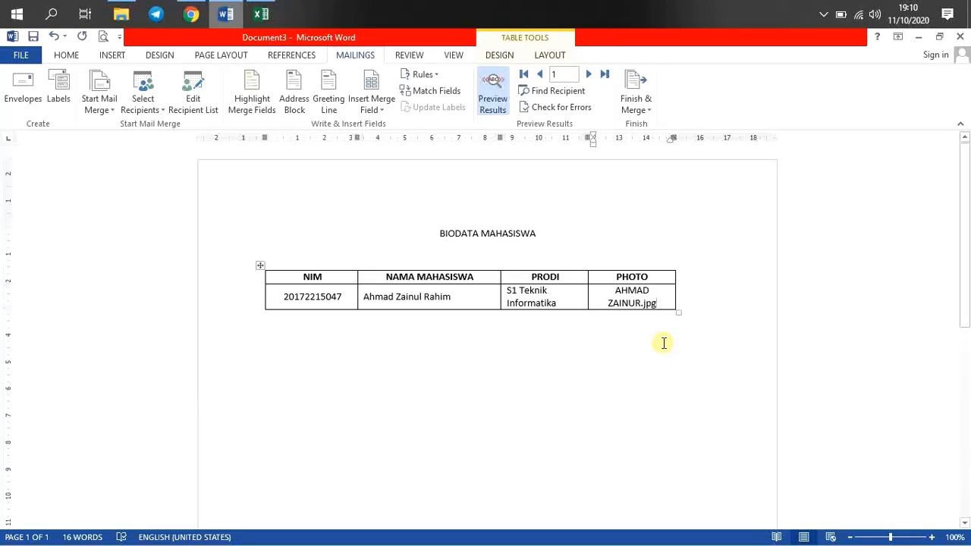
drag(672, 296, 742, 296)
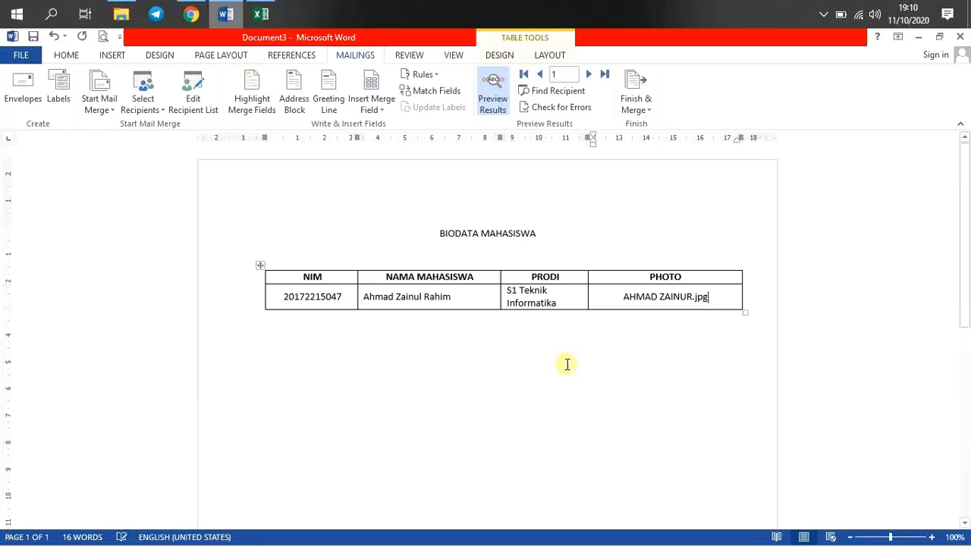
Browse the previewed recipient records forward to record 5 and back to record 1 to check the merged data.
click(588, 74)
click(588, 74)
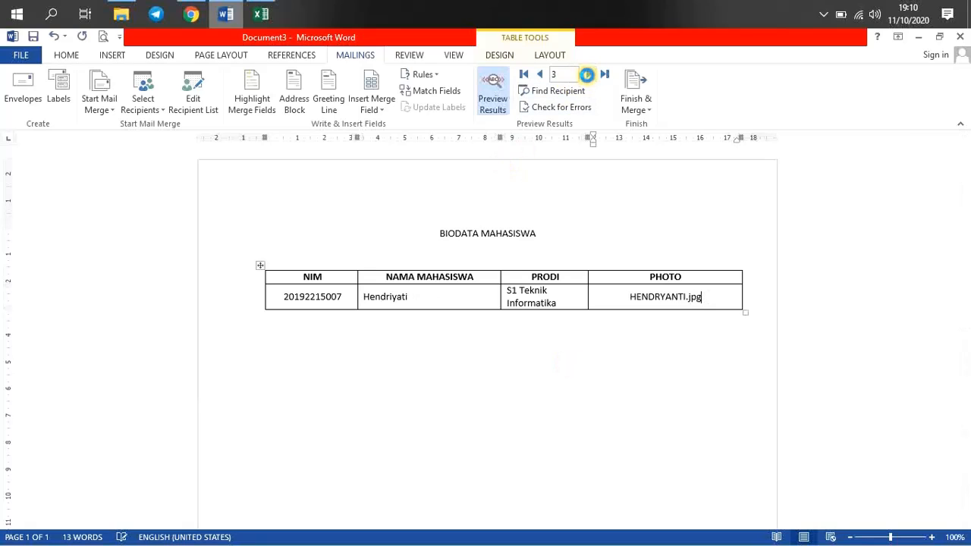
click(537, 75)
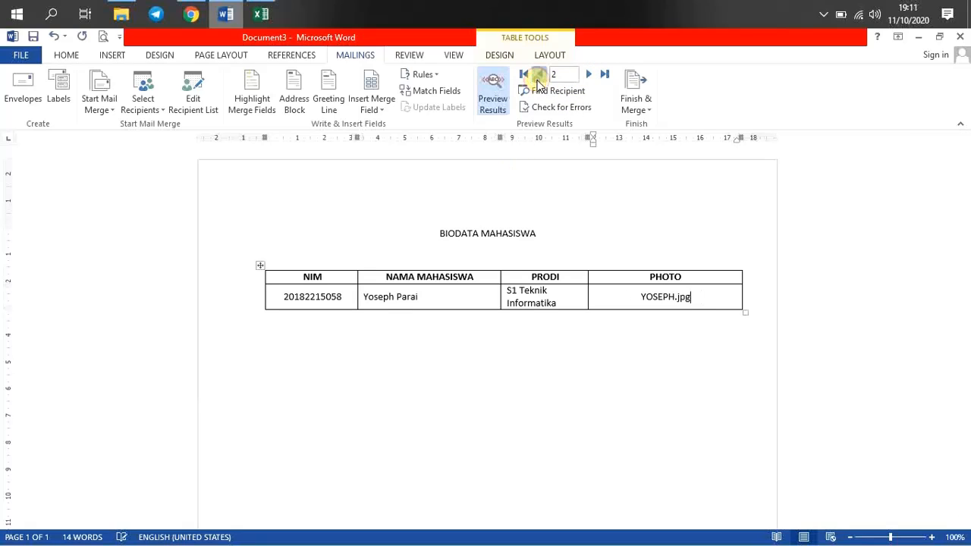
click(537, 75)
click(590, 74)
click(590, 73)
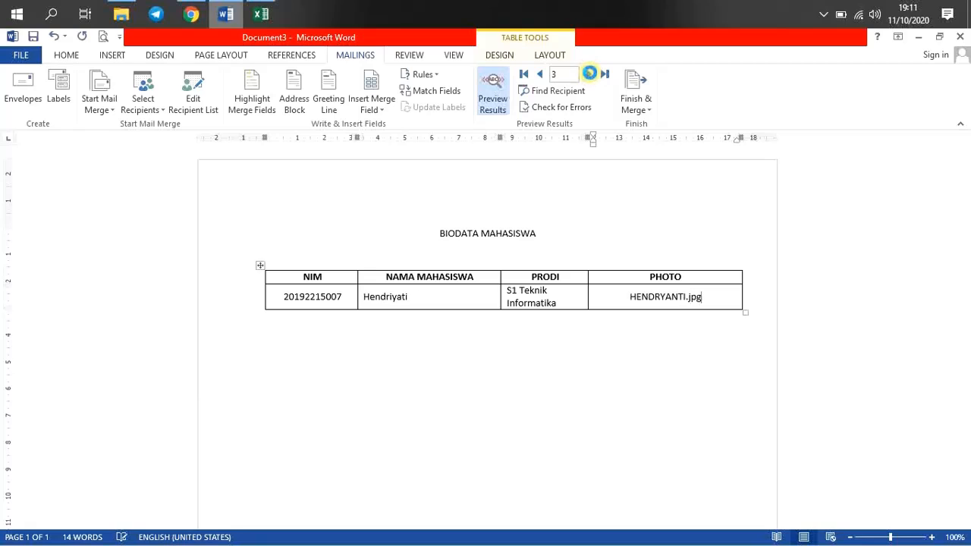
click(589, 74)
click(589, 73)
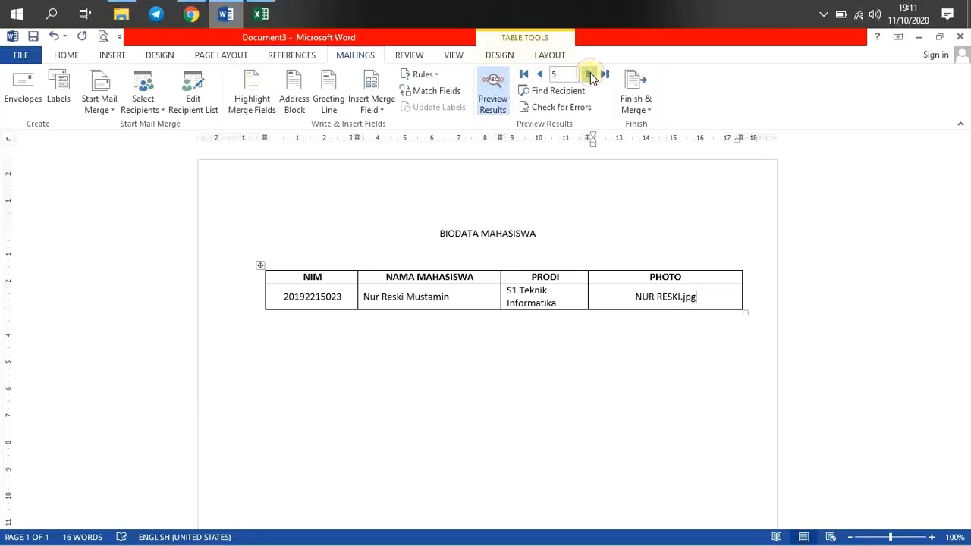
click(538, 75)
click(537, 74)
click(537, 75)
click(538, 74)
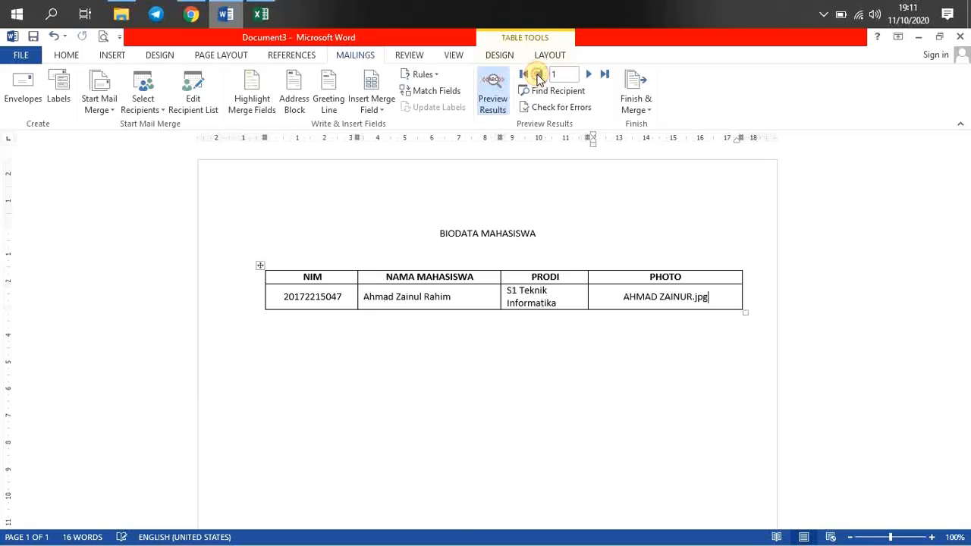
Switch to the Excel student list, change the Program Studi in C10 to S1 Sistem Informasi, save the workbook and return to Word.
click(261, 14)
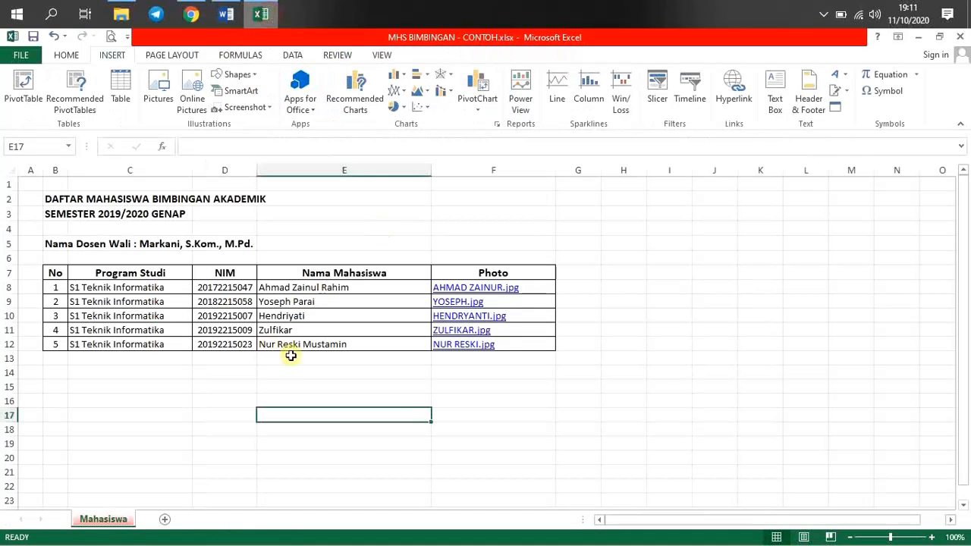
drag(141, 288, 154, 334)
click(129, 314)
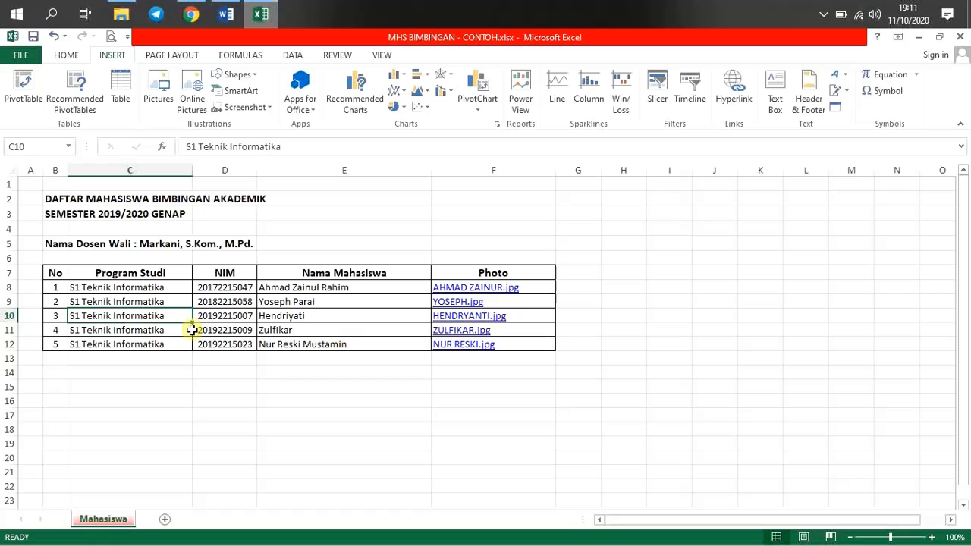
drag(199, 147, 331, 153)
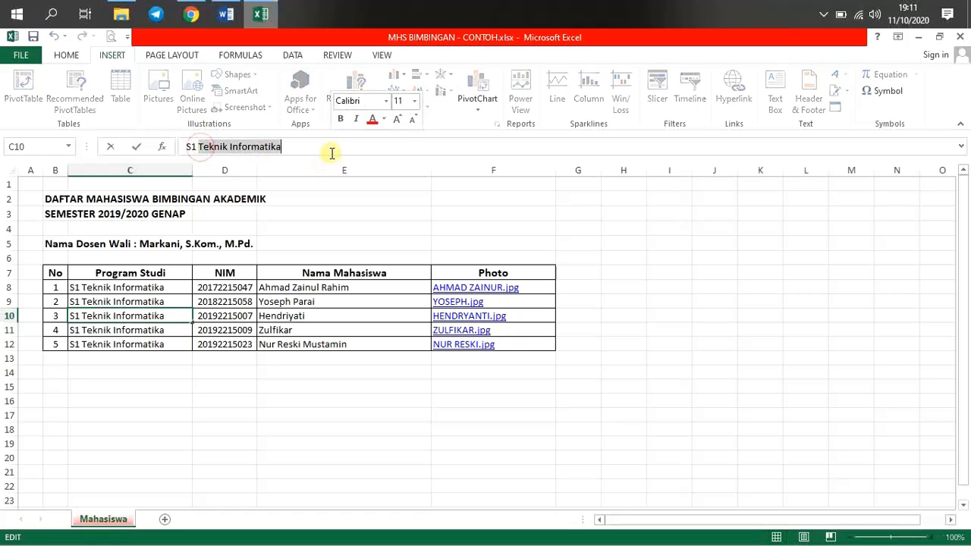
text(Sistem)
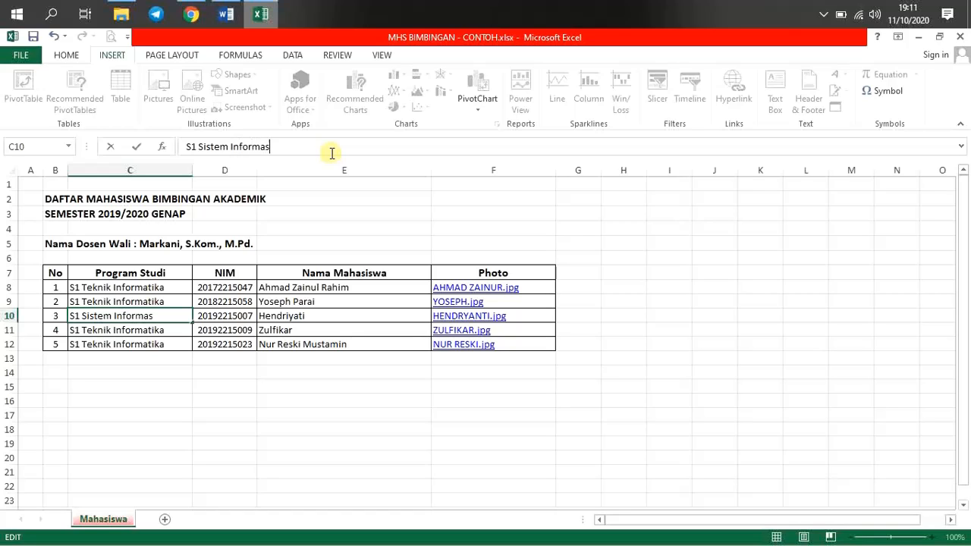
key(Return)
key(ctrl+s)
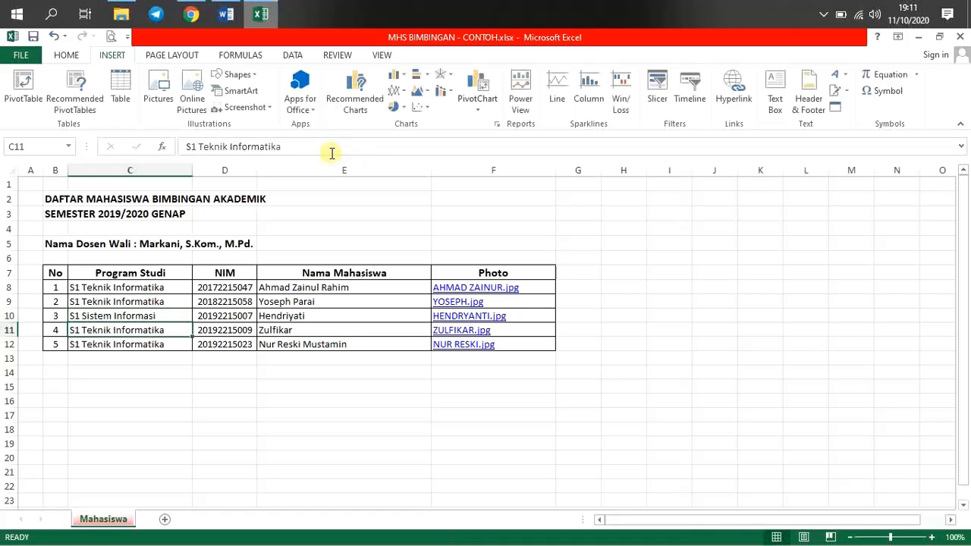
click(224, 15)
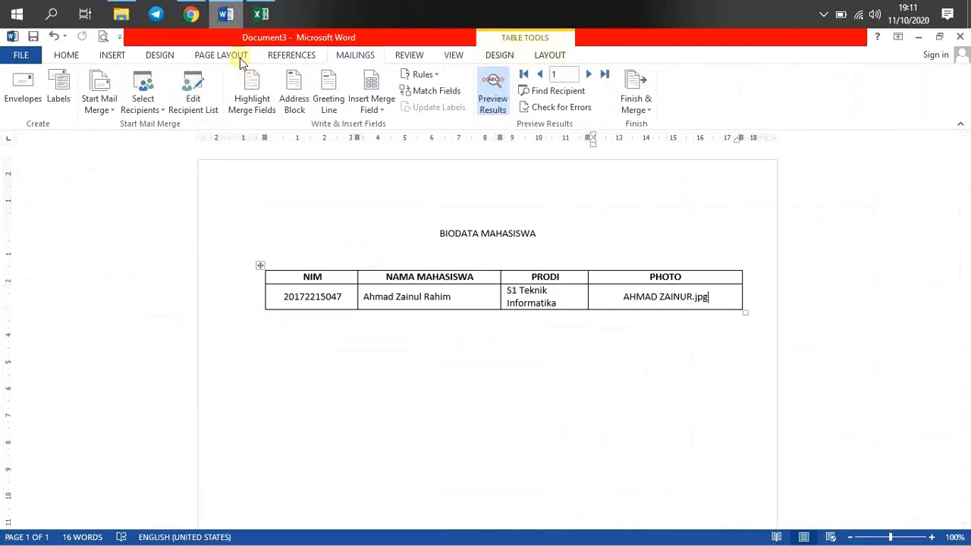
Browse the previewed recipient records between 1 and 4 to check the merged data, ending on record 4.
click(590, 74)
click(590, 74)
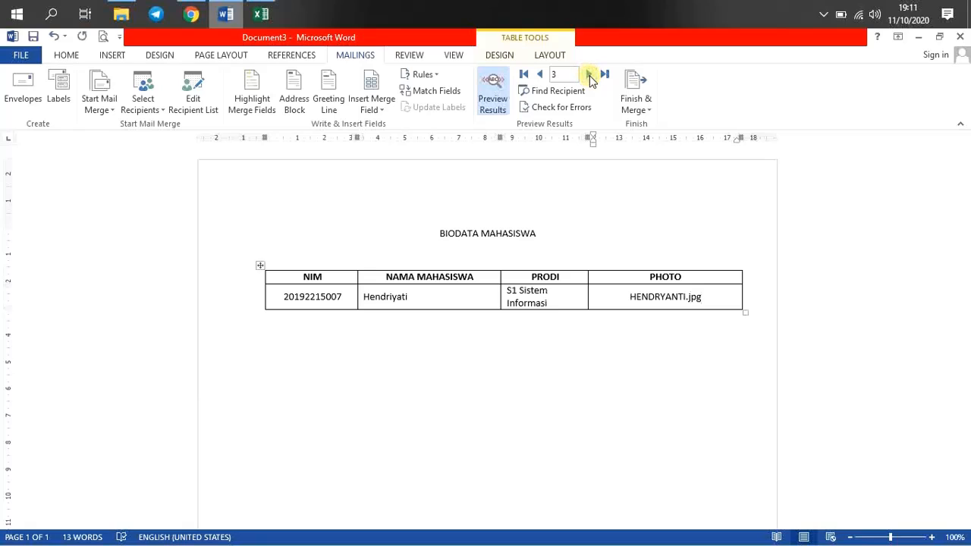
click(589, 75)
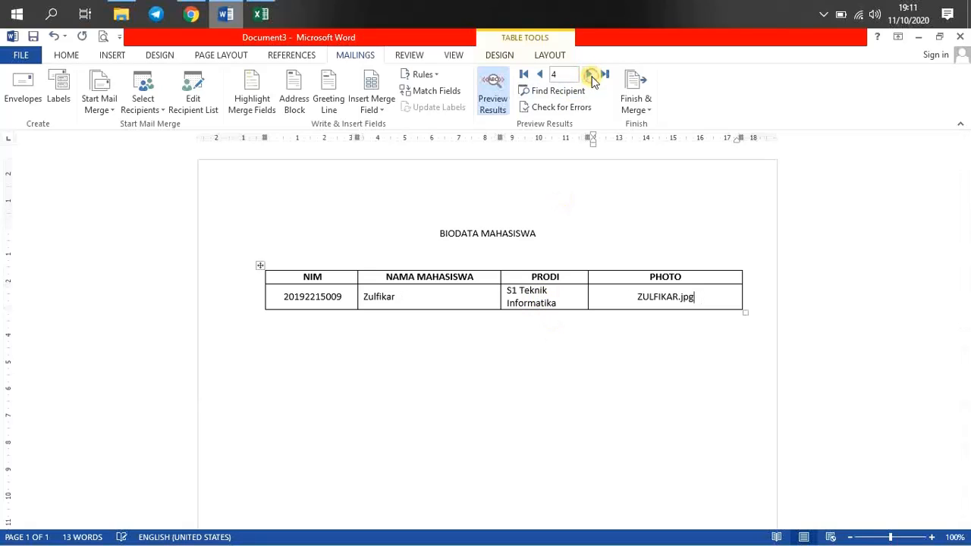
click(540, 74)
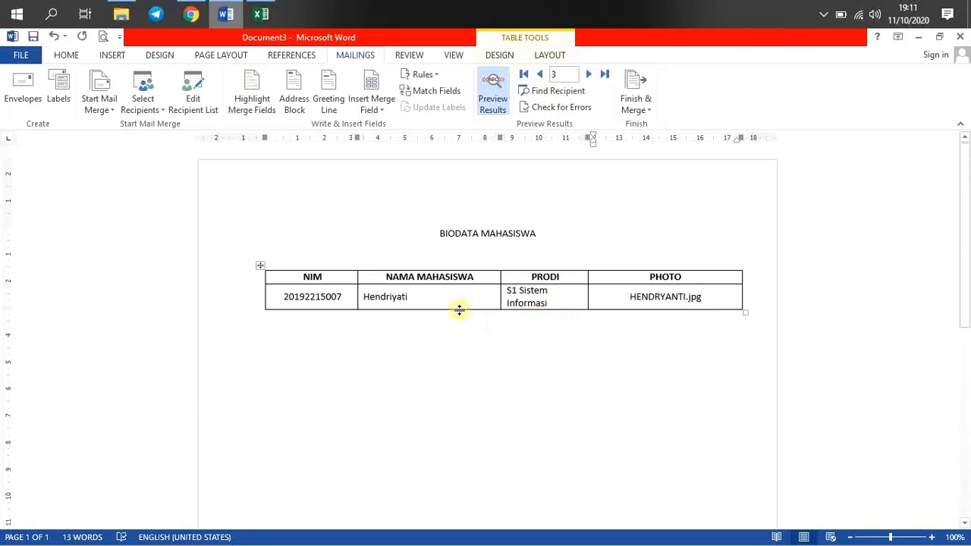
click(590, 74)
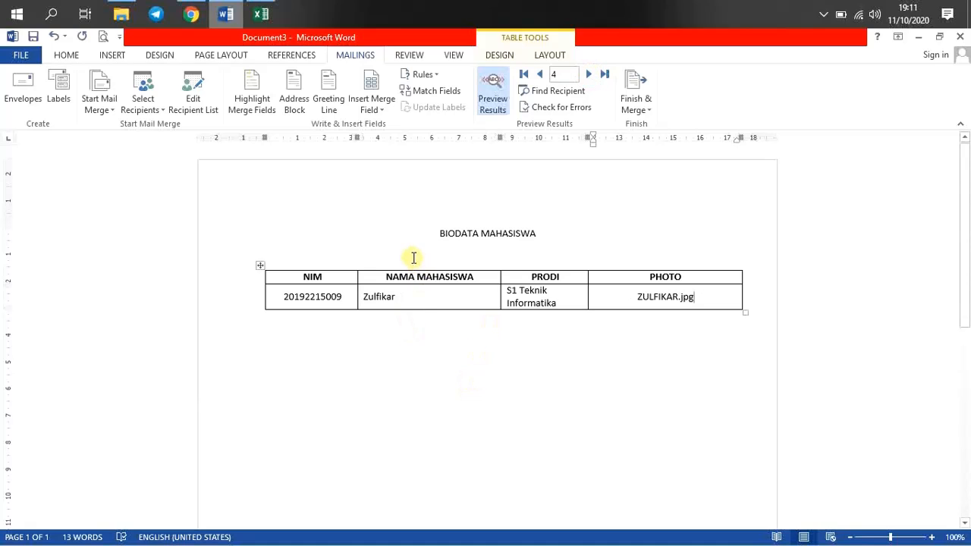
drag(413, 258, 564, 334)
click(479, 382)
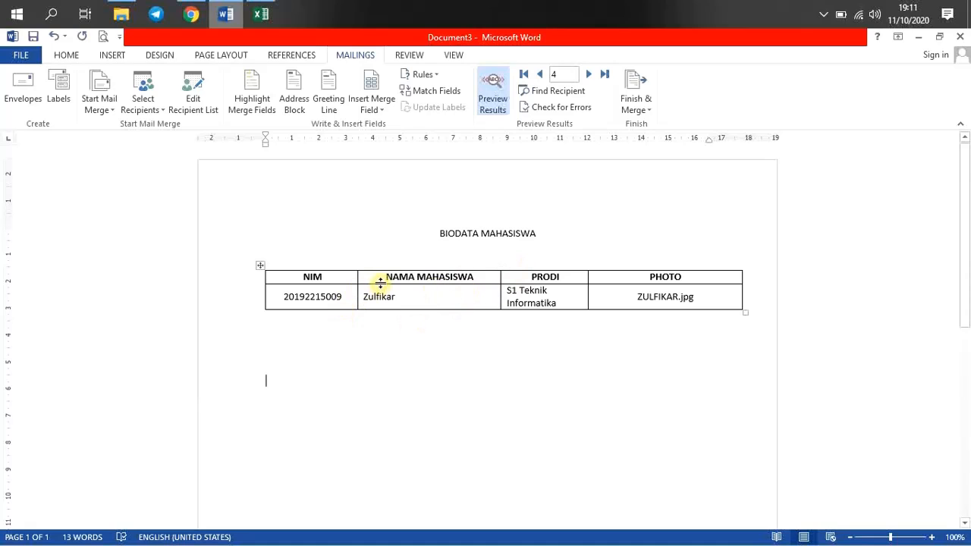
drag(383, 278, 629, 288)
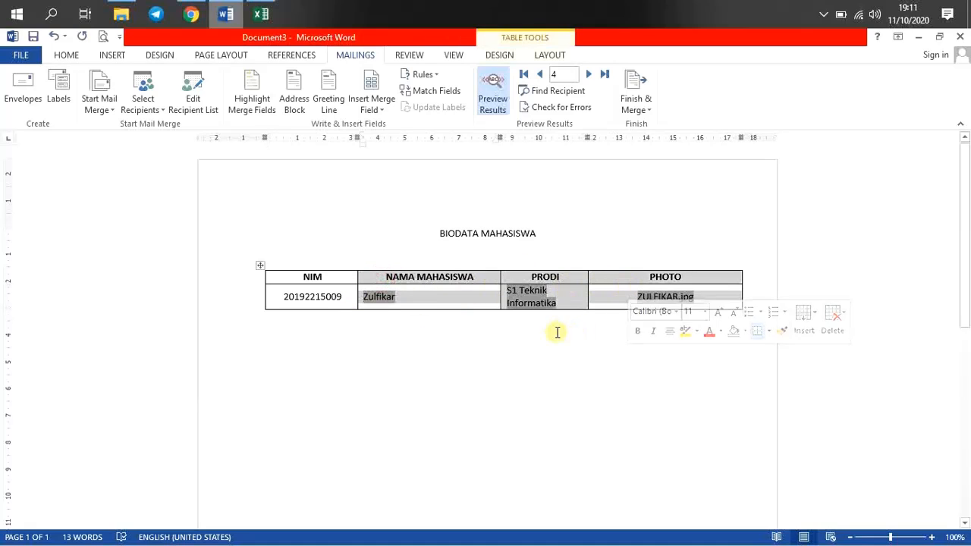
click(324, 298)
click(380, 296)
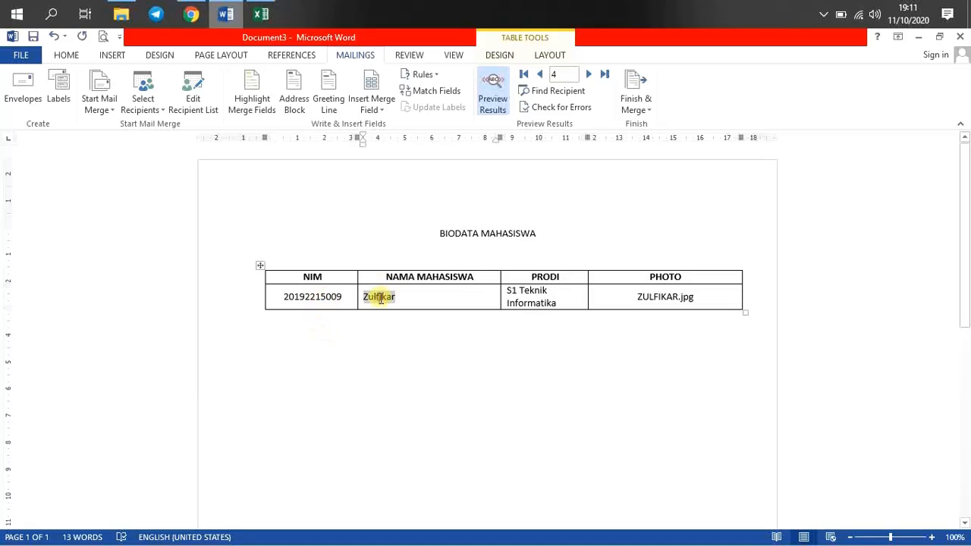
click(324, 301)
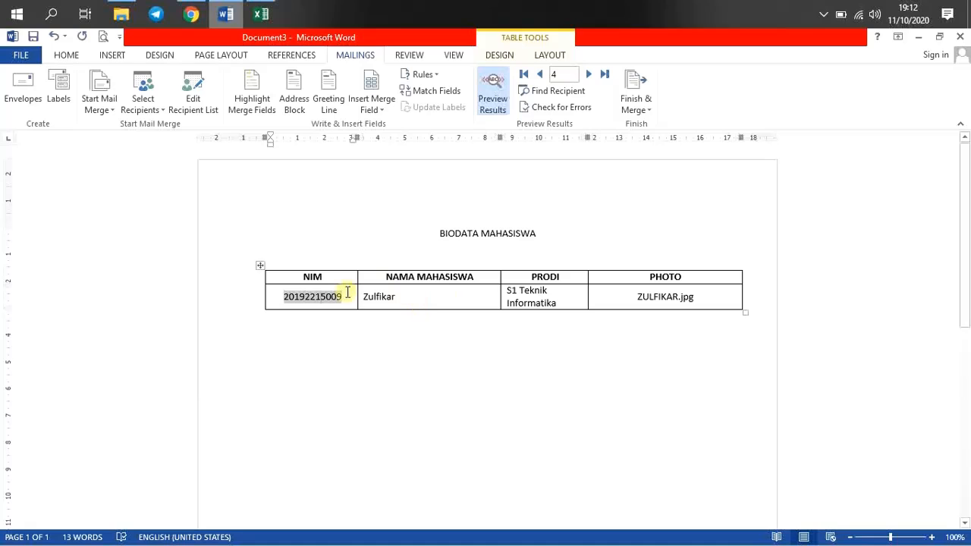
Delete the existing biodata table and insert a table with two columns and four rows below the BIODATA MAHASISWA title.
drag(459, 258, 508, 327)
key(Delete)
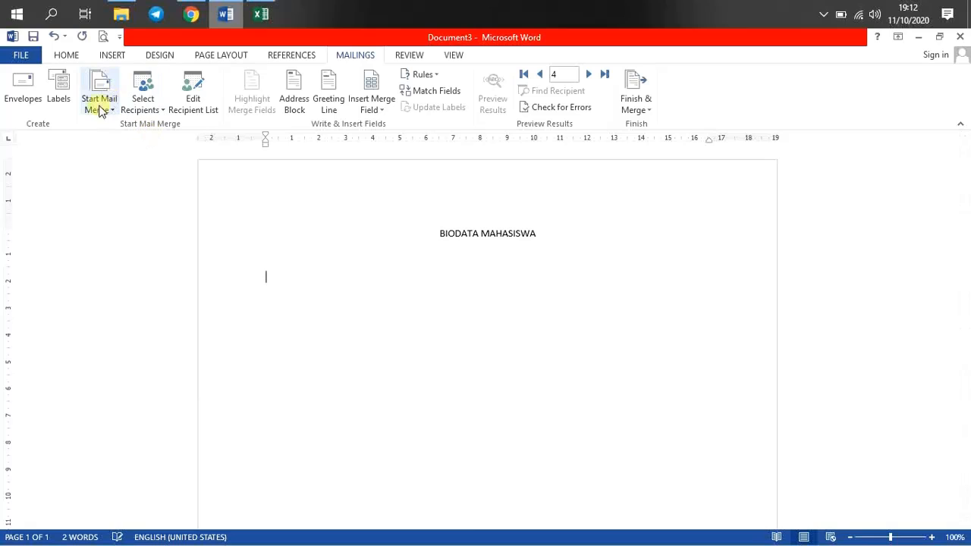
click(114, 56)
click(94, 106)
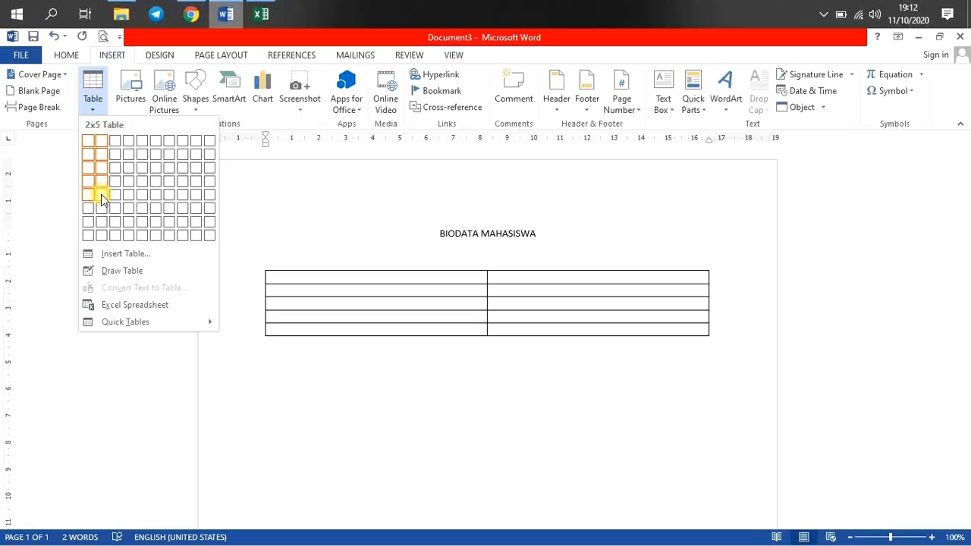
click(105, 189)
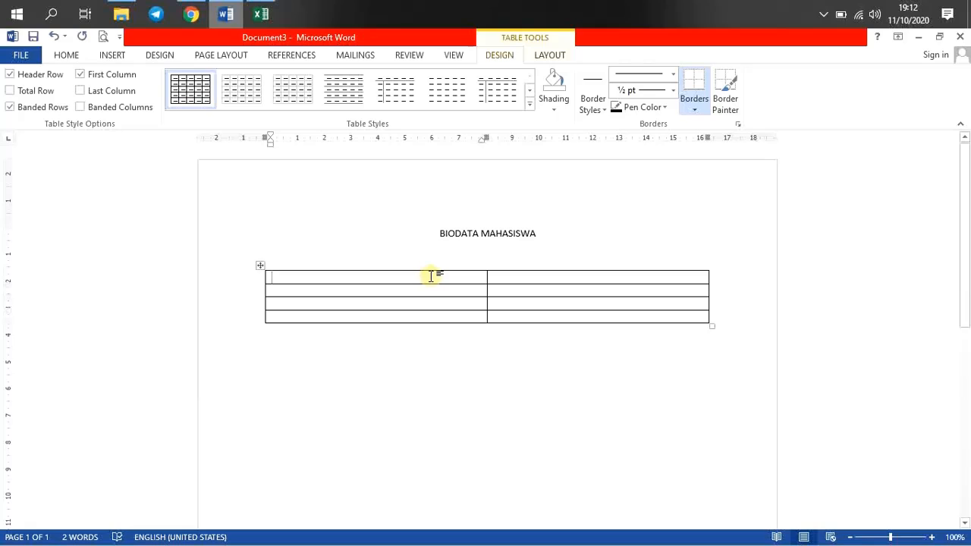
Label the first column's rows NIM, NAMA MAHASISWA, PRODI and PHOTO, and narrow that column to fit the labels.
mouse_move(486, 292)
mouse_down()
mouse_move(325, 309)
mouse_move(479, 299)
mouse_up()
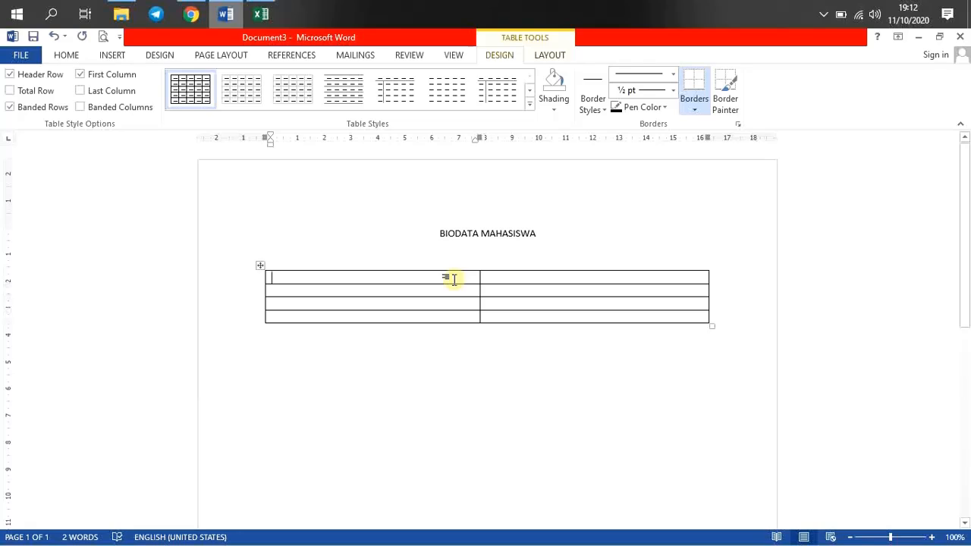
text(n)
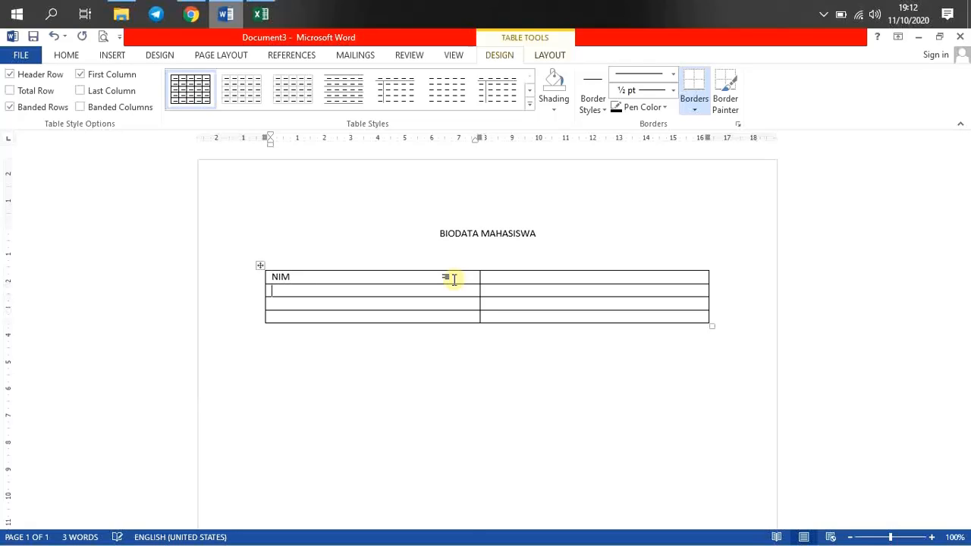
text(NAMA MAH)
text(ISWA)
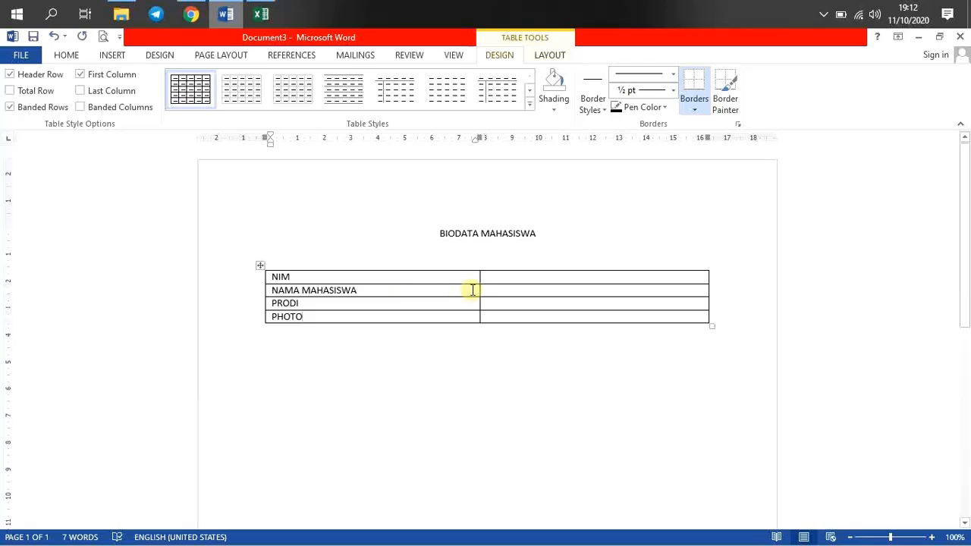
drag(478, 289, 367, 304)
Insert a third column at the right end of the table and adjust the column widths so NAMA MAHASISWA fits on one line.
right_click(396, 292)
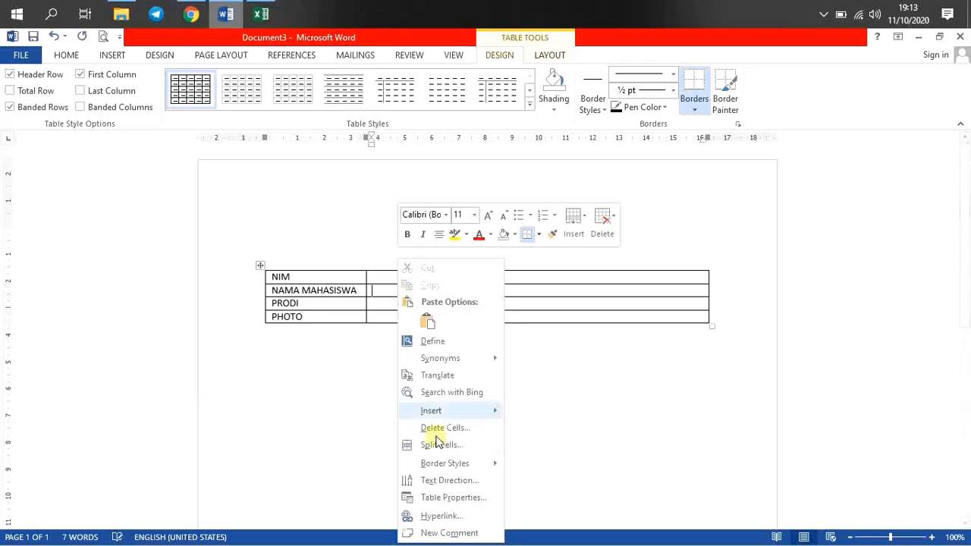
mouse_move(459, 412)
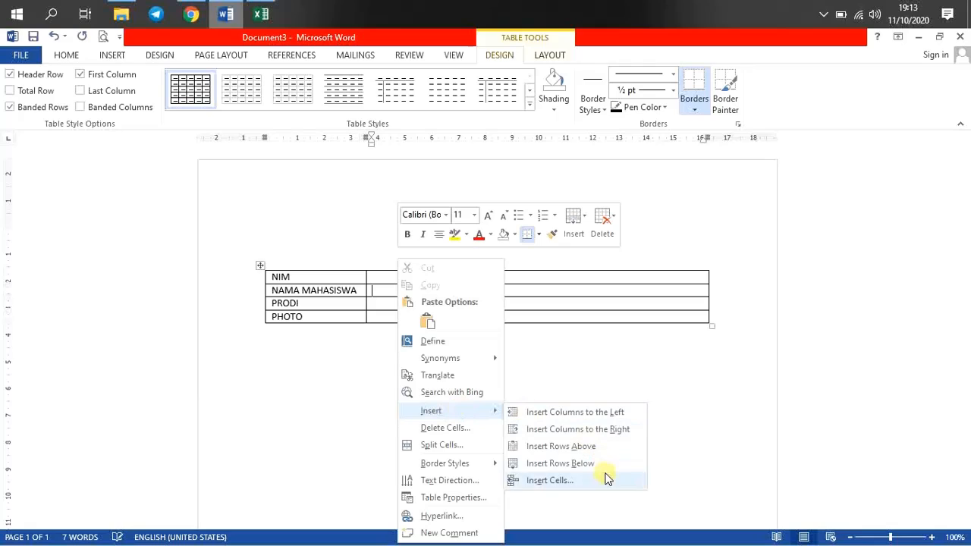
click(601, 429)
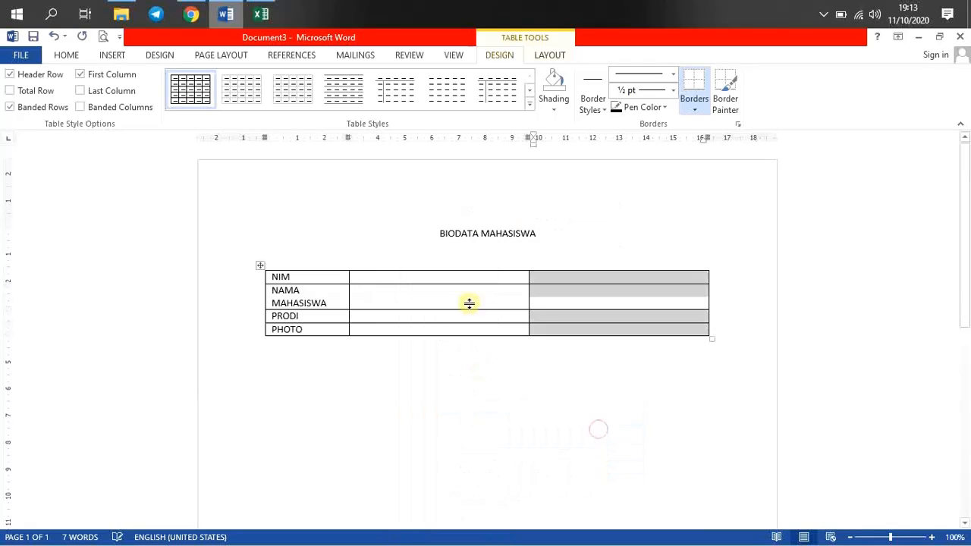
click(508, 296)
drag(529, 294, 366, 304)
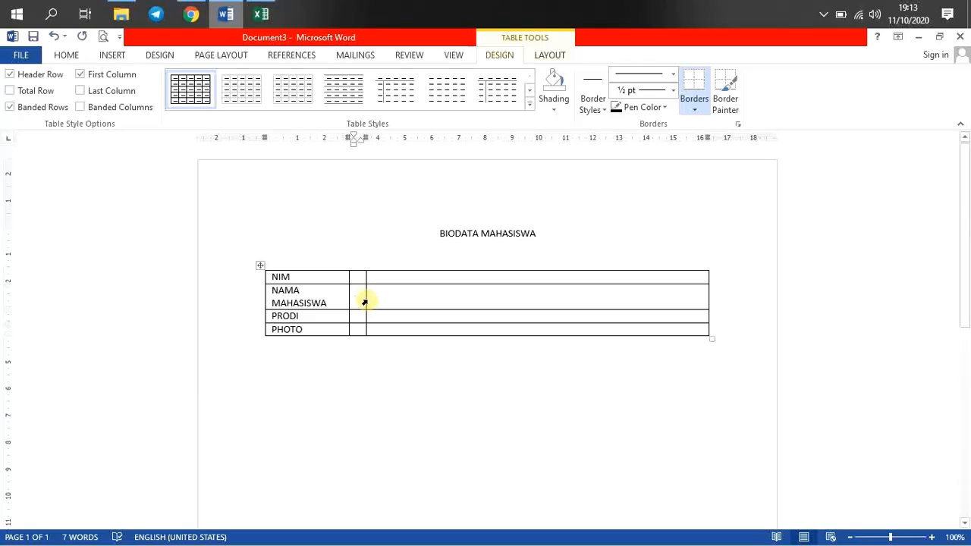
click(365, 299)
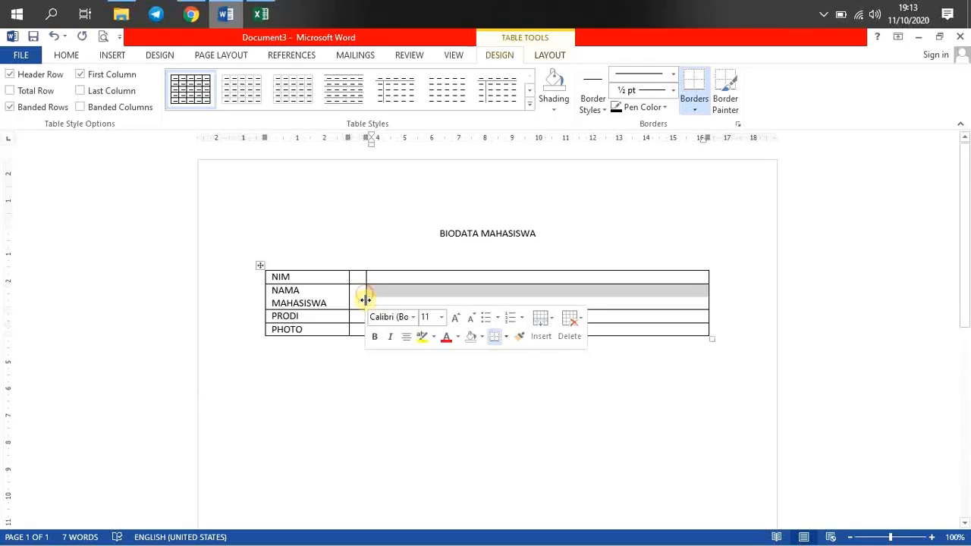
click(365, 296)
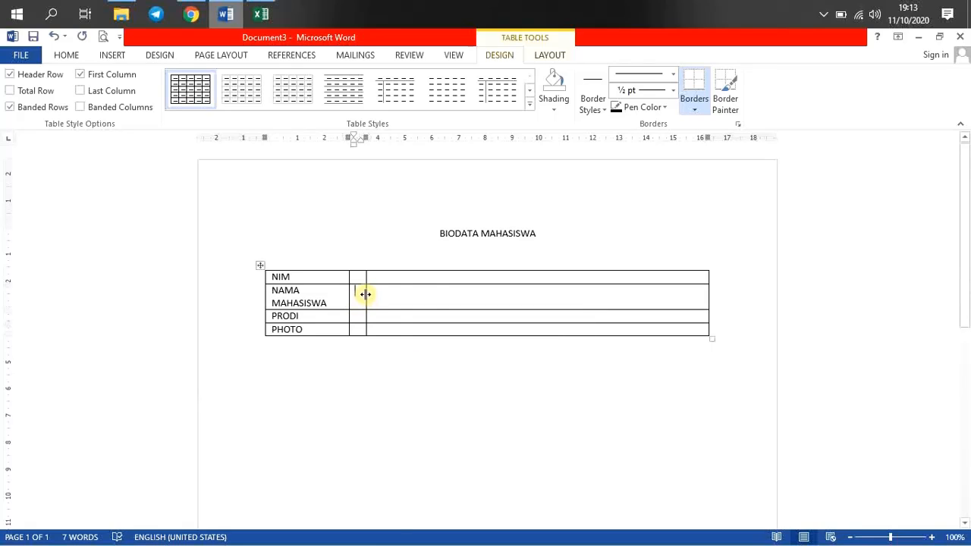
drag(364, 294, 440, 296)
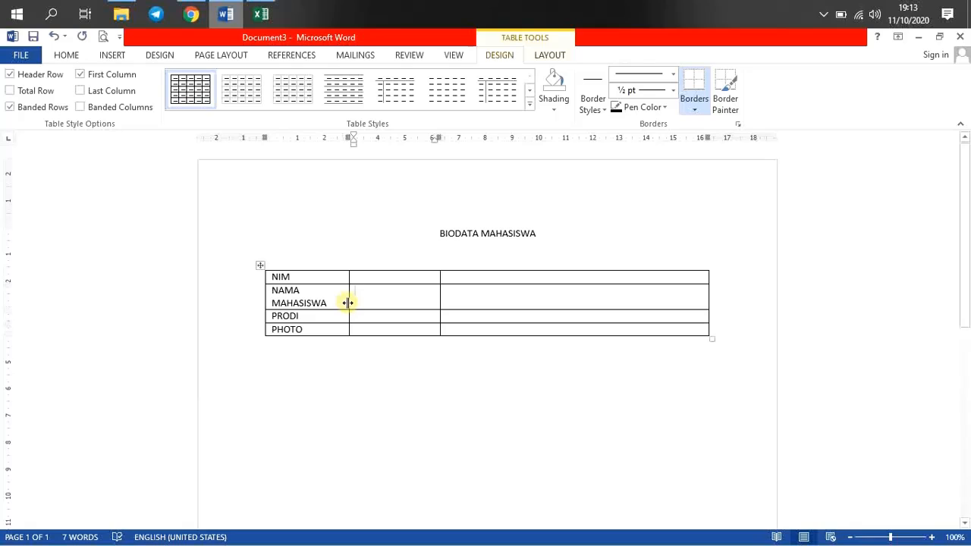
drag(349, 302, 376, 299)
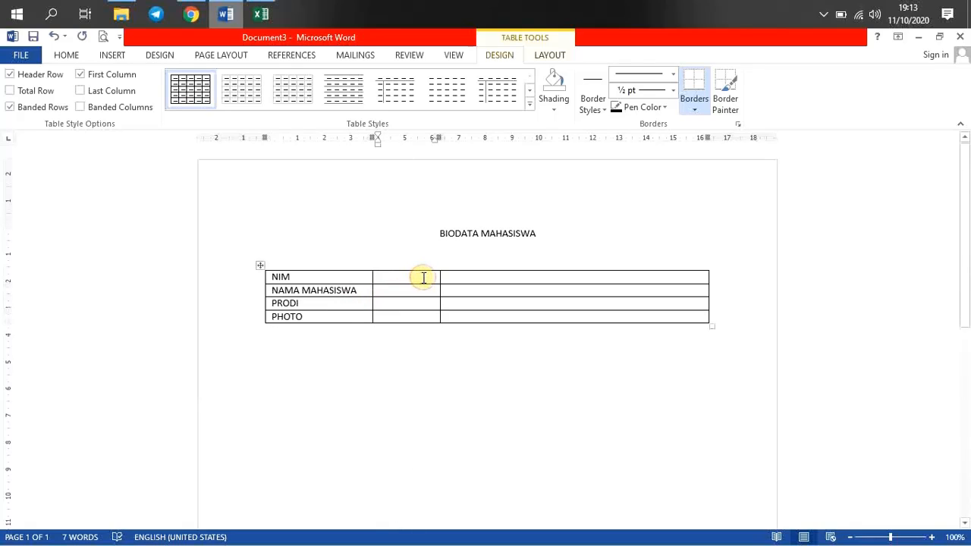
Enter a colon in the middle column of all four rows and narrow that column to fit the colons.
click(423, 278)
text(:)
click(410, 291)
text(:)
click(410, 303)
text(:)
click(410, 316)
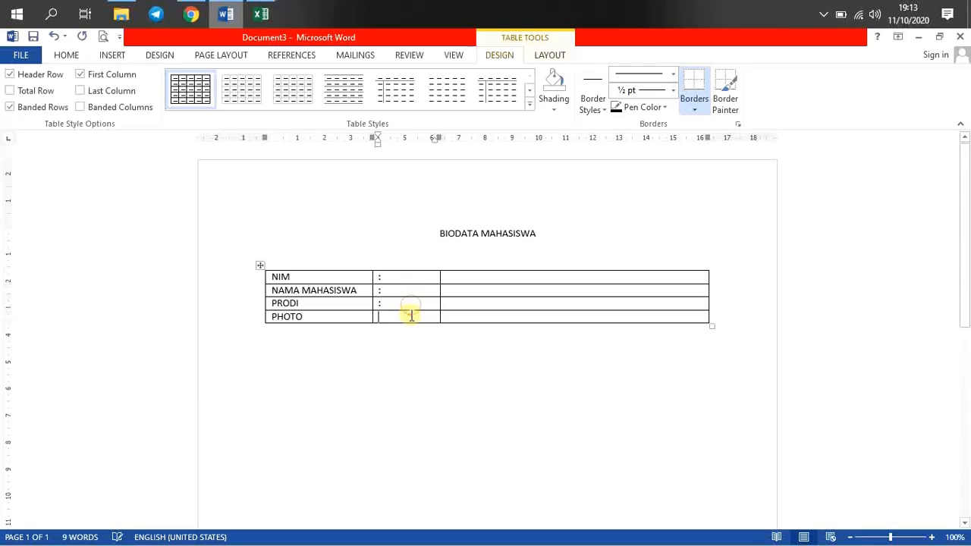
text(:)
drag(439, 293, 386, 301)
Insert the NIM merge field in the NIM row's third column and the Nama_Mahasiswa merge field in the NAMA MAHASISWA row.
click(423, 277)
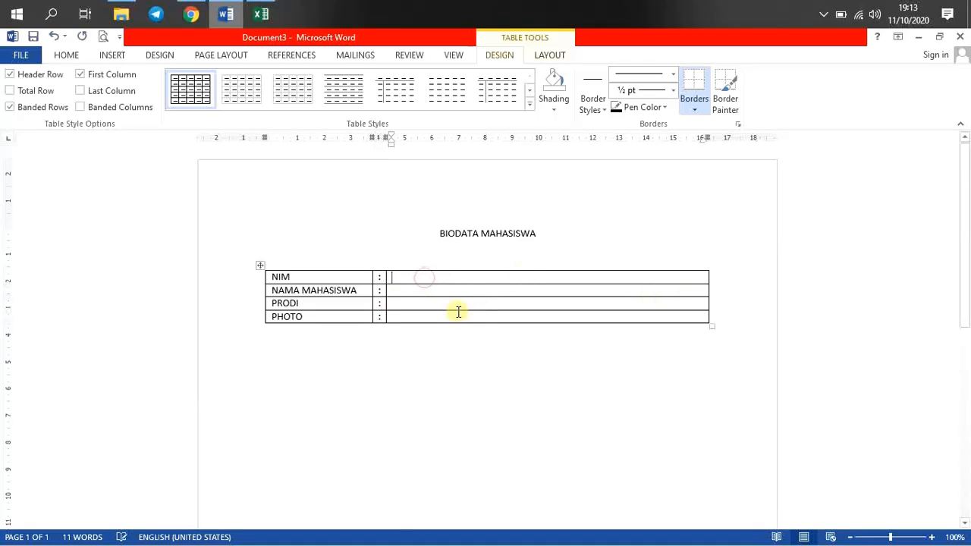
click(353, 58)
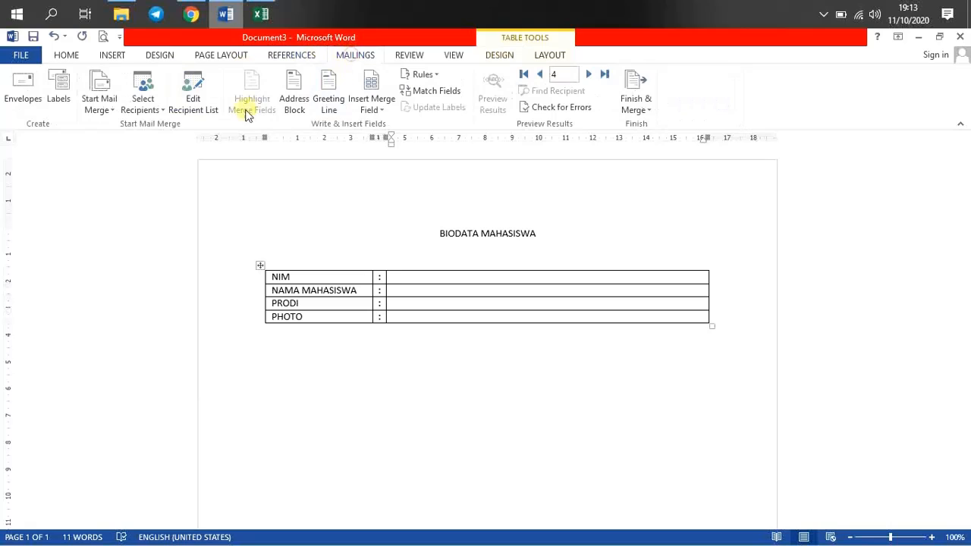
click(202, 112)
click(681, 427)
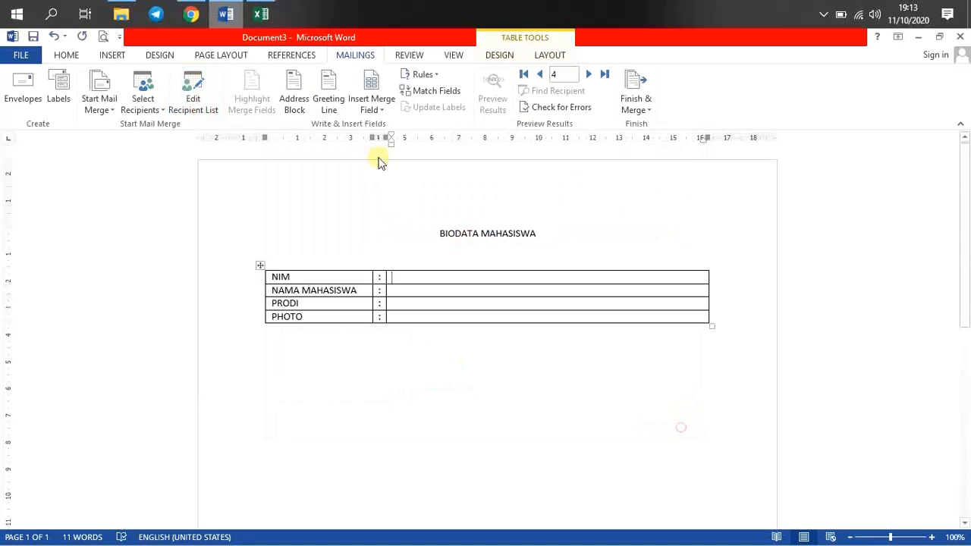
click(371, 109)
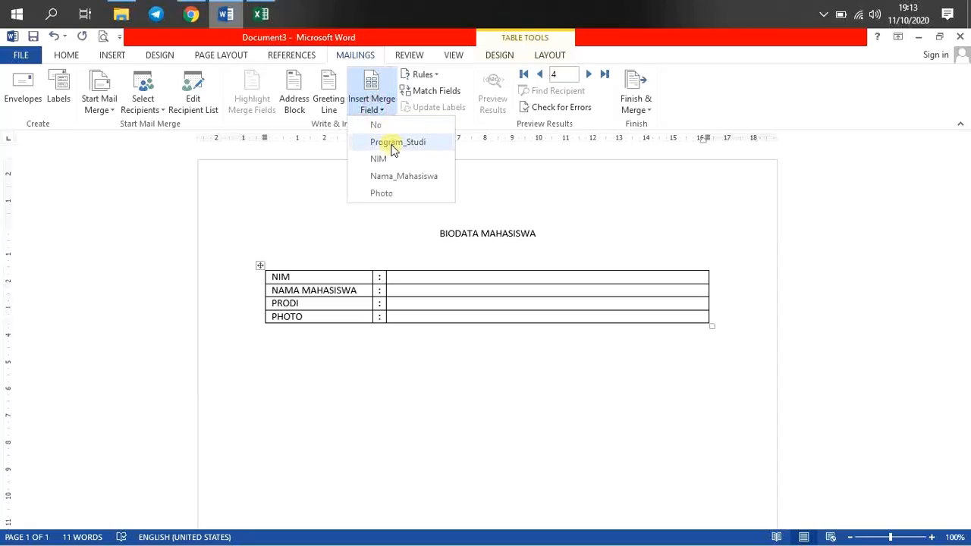
click(393, 158)
click(409, 295)
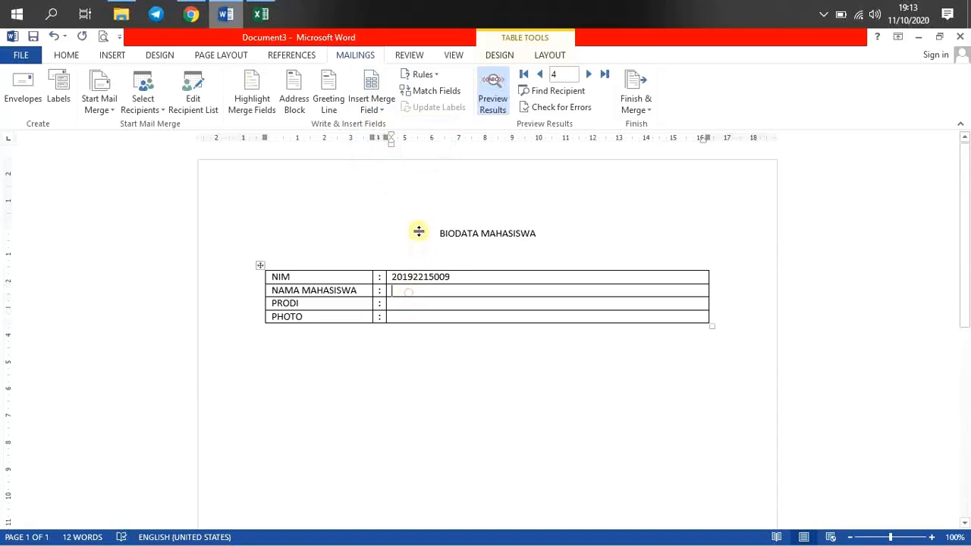
click(377, 111)
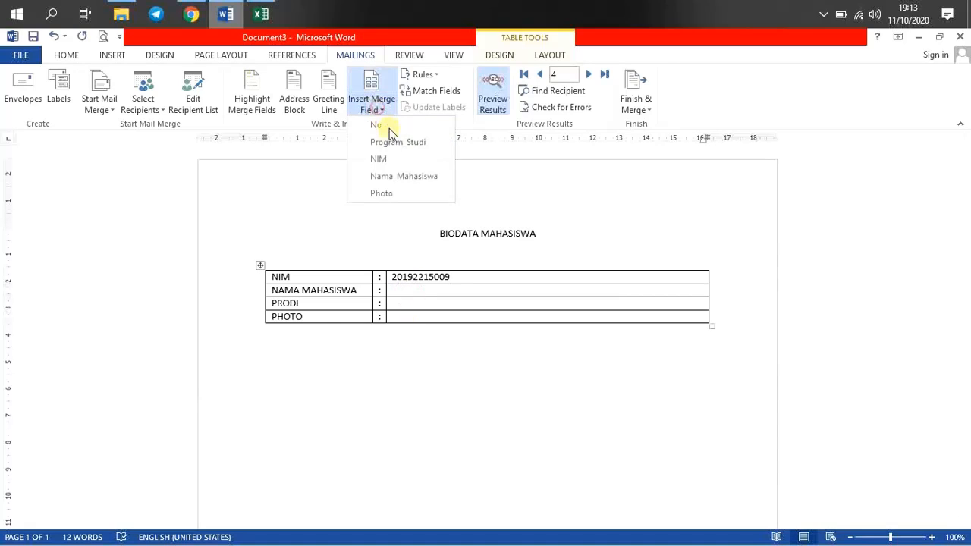
click(406, 176)
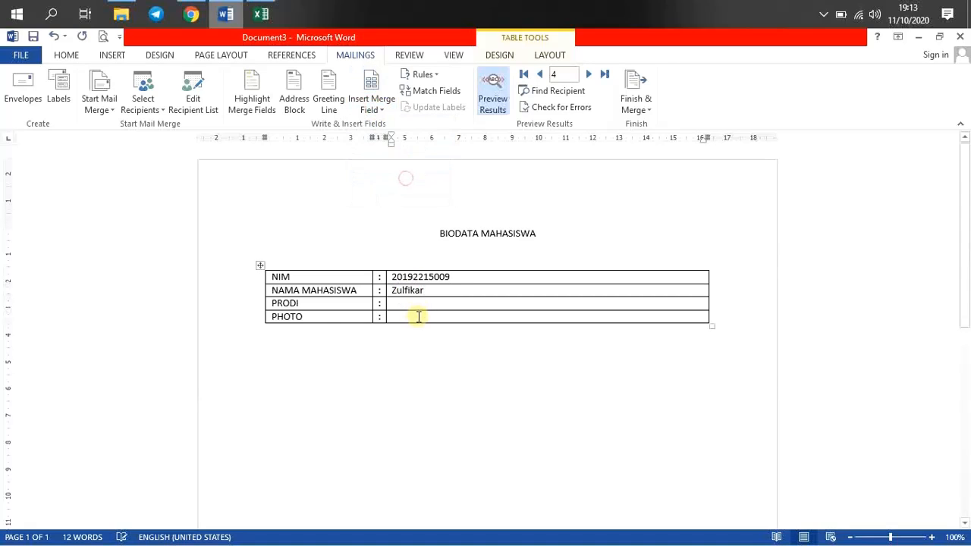
Insert the Program_Studi merge field in the PRODI row and the Photo merge field in the PHOTO row.
click(377, 110)
click(400, 142)
click(419, 318)
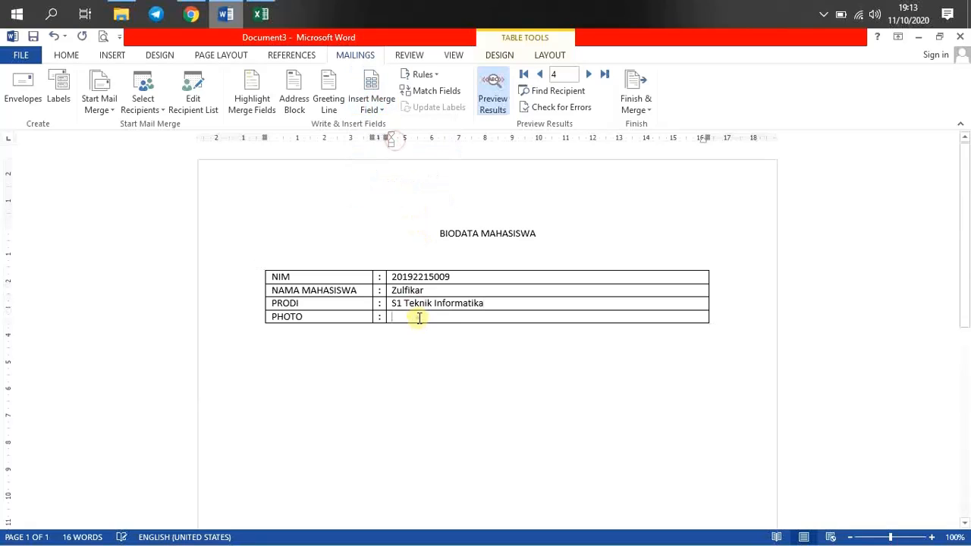
click(377, 110)
click(397, 192)
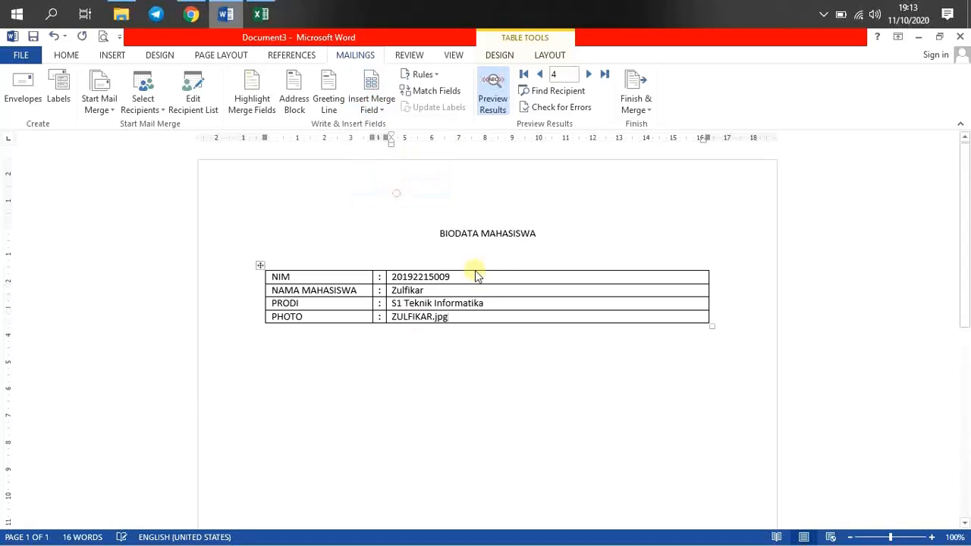
Switch the results preview off and on to compare fields with data, and browse one record forward and back to record 4.
click(493, 110)
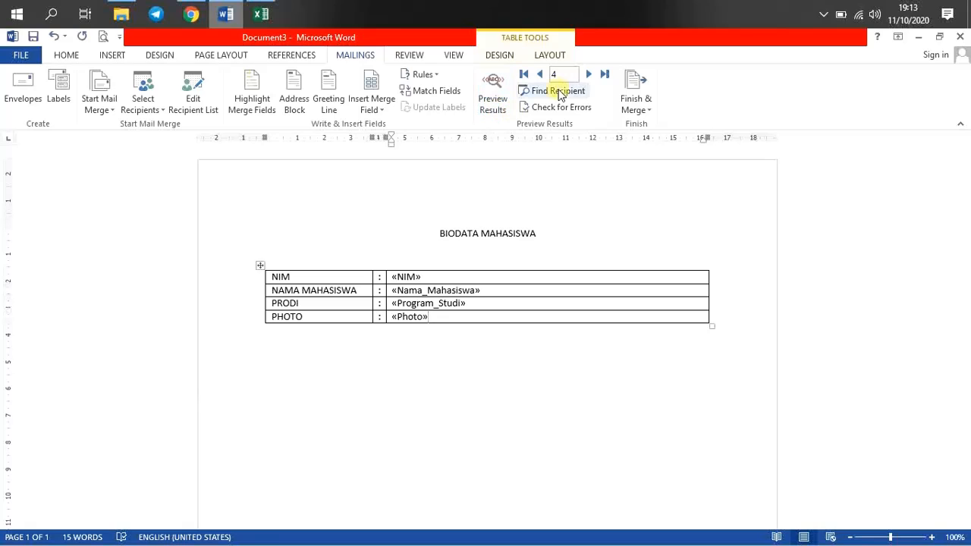
click(493, 97)
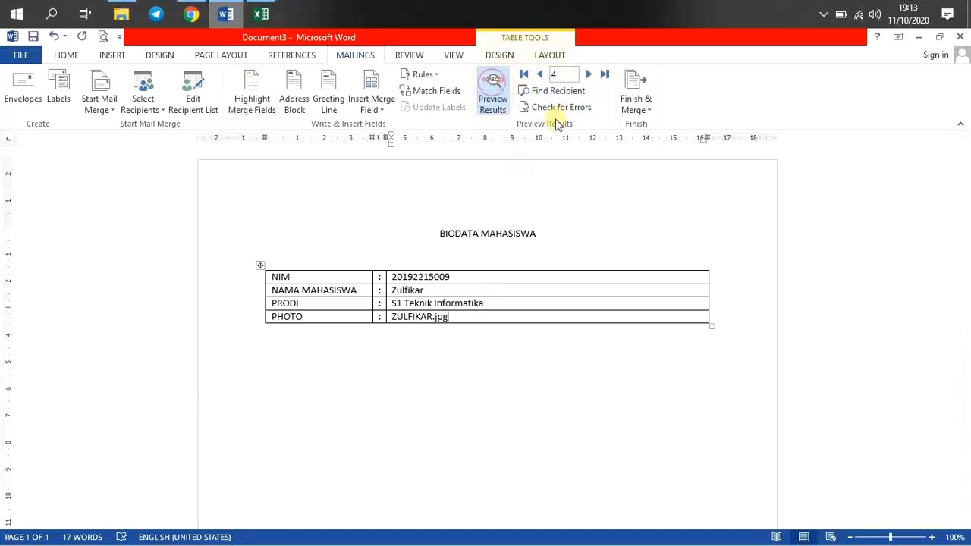
click(589, 74)
click(540, 73)
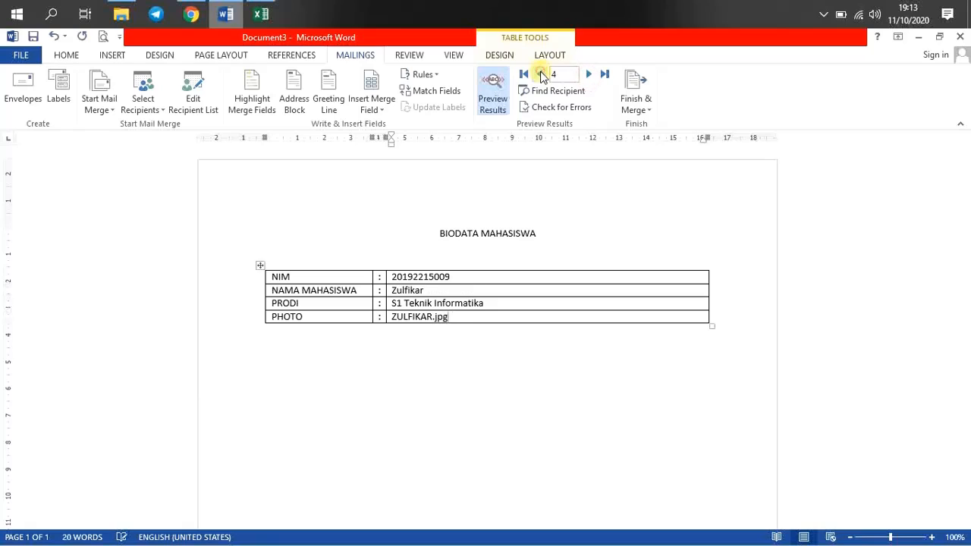
Go back to record 3 in the preview and narrow the table's third column to about 7 cm.
click(540, 74)
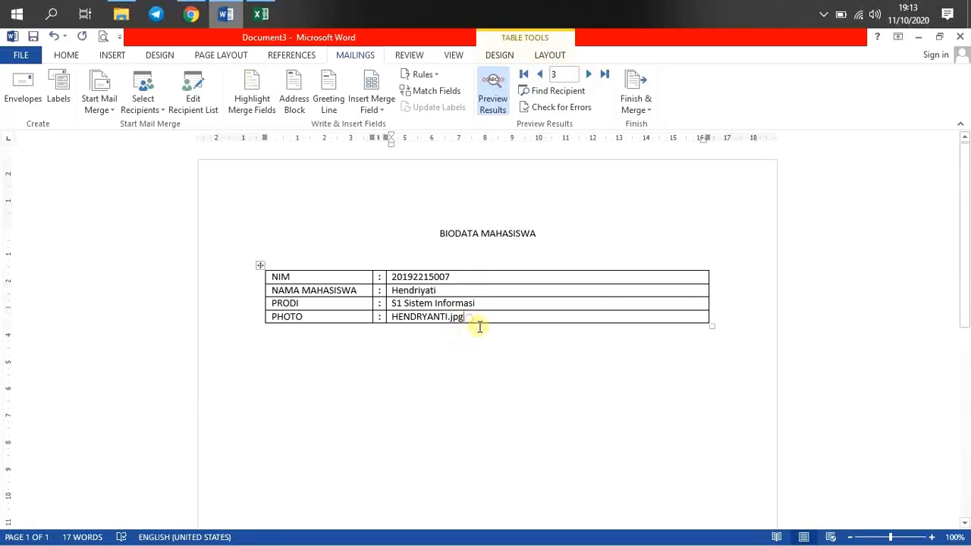
drag(707, 293, 575, 295)
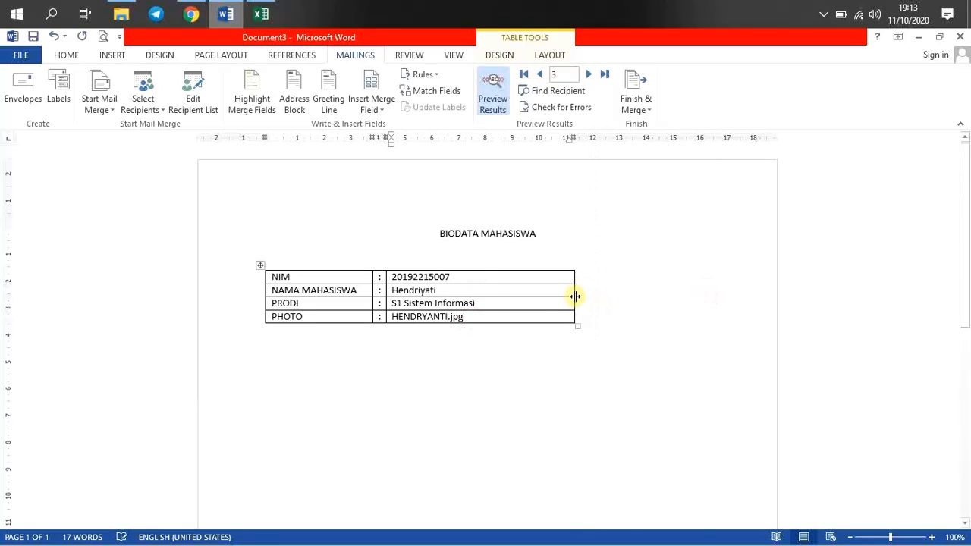
Turn off the results preview and display the field codes of all merge fields in the document.
click(493, 91)
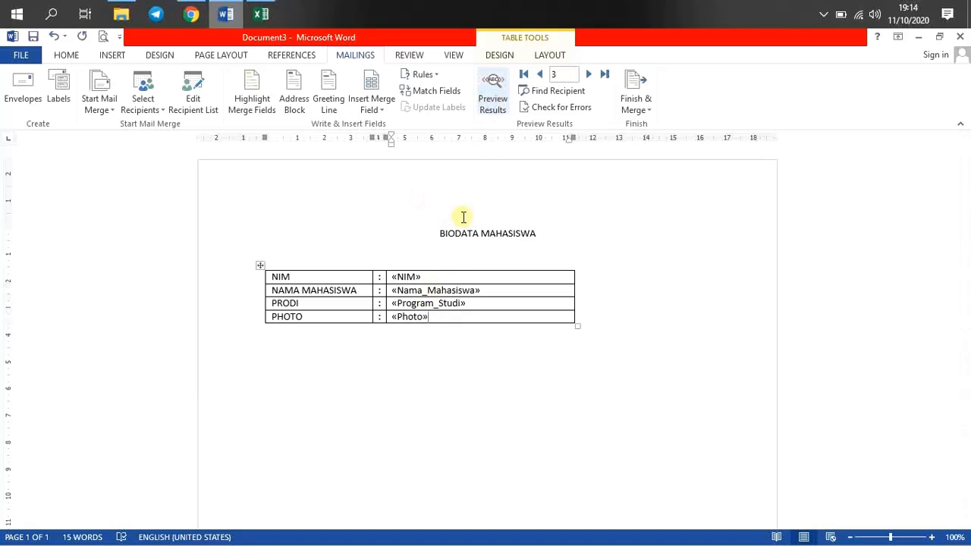
click(408, 277)
double_click(407, 276)
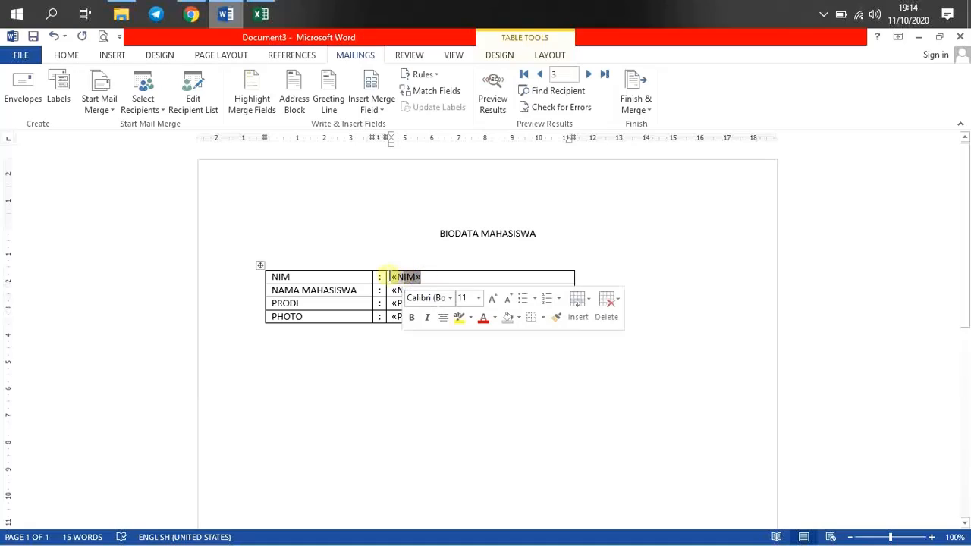
click(439, 278)
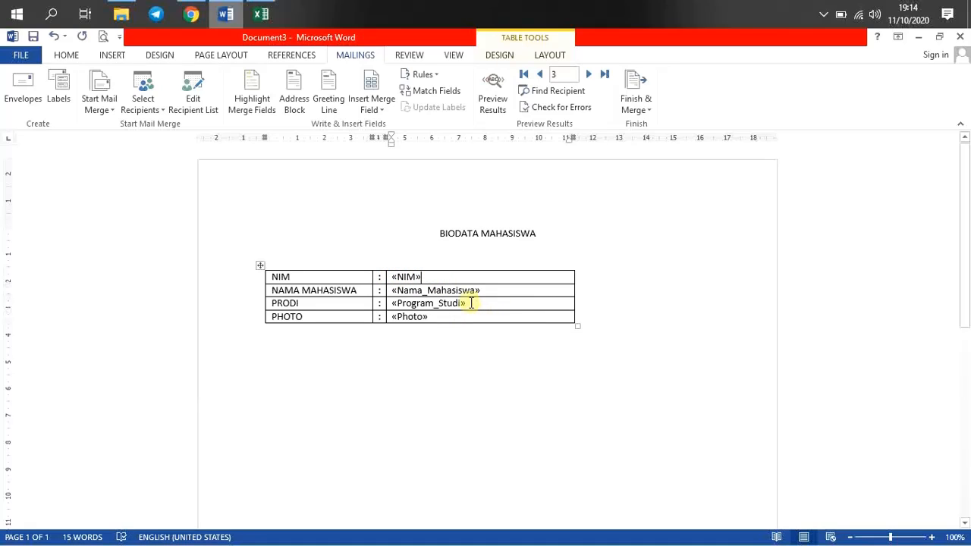
key(alt)
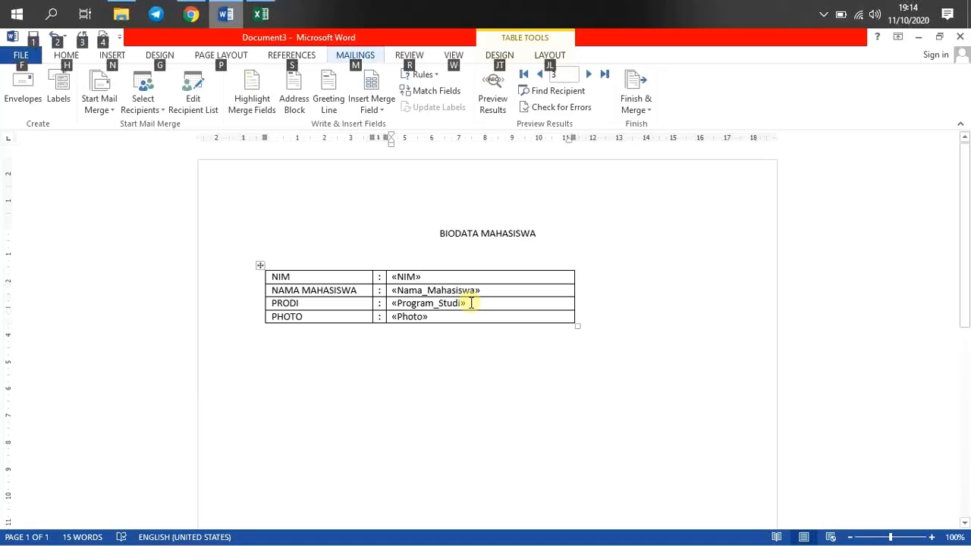
click(468, 410)
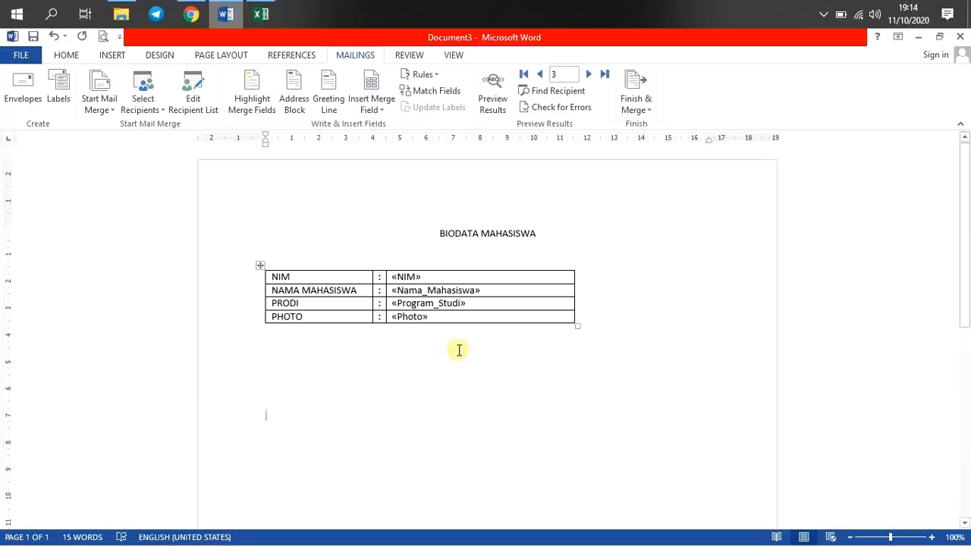
key(alt+F9)
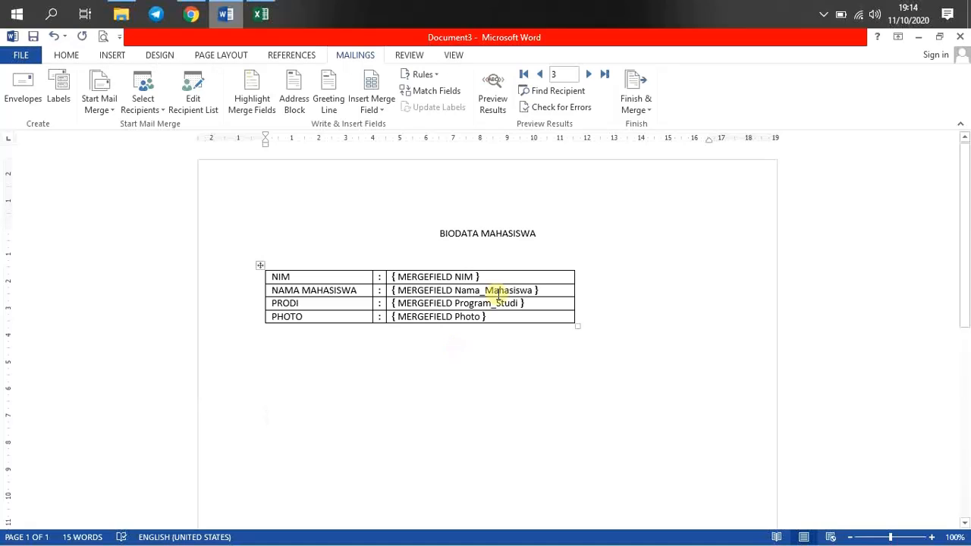
Wrap the Photo merge field in a new pair of field braces and enter INCLUDEPICTURE before the nested field.
click(456, 307)
click(424, 315)
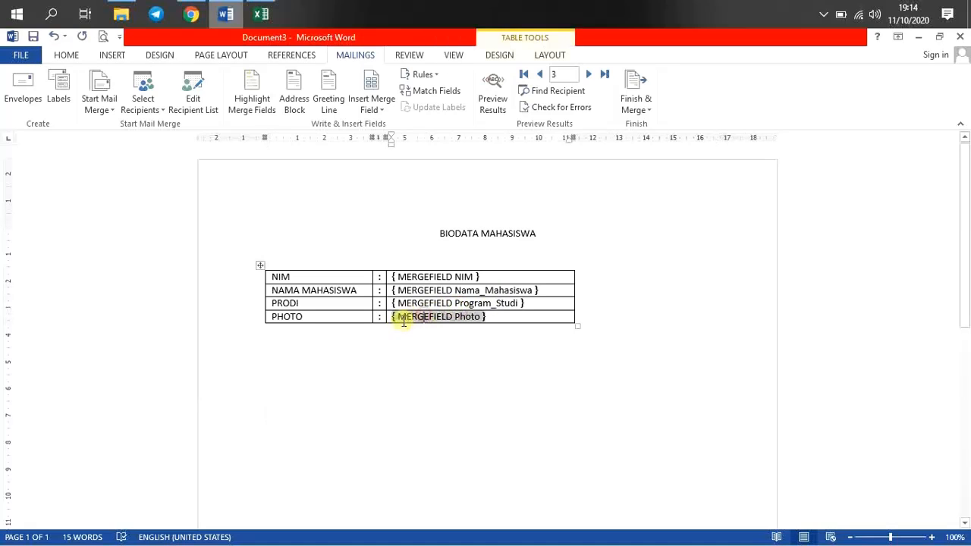
click(394, 317)
drag(394, 317, 490, 318)
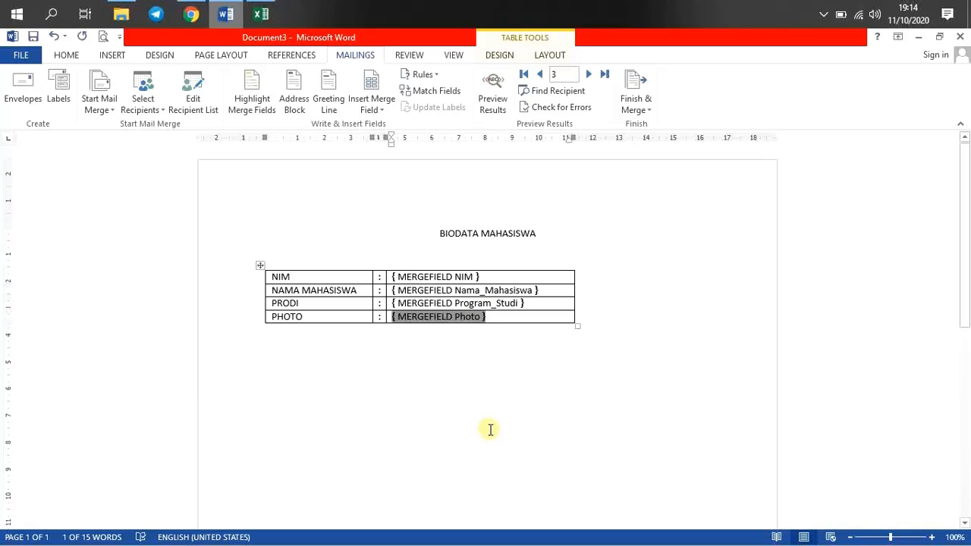
key(ctrl+F9)
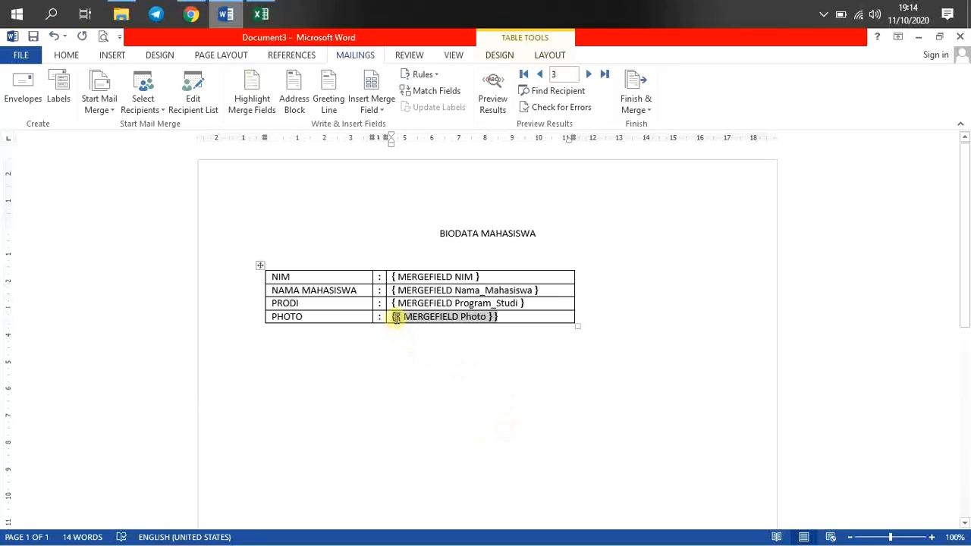
text(INC)
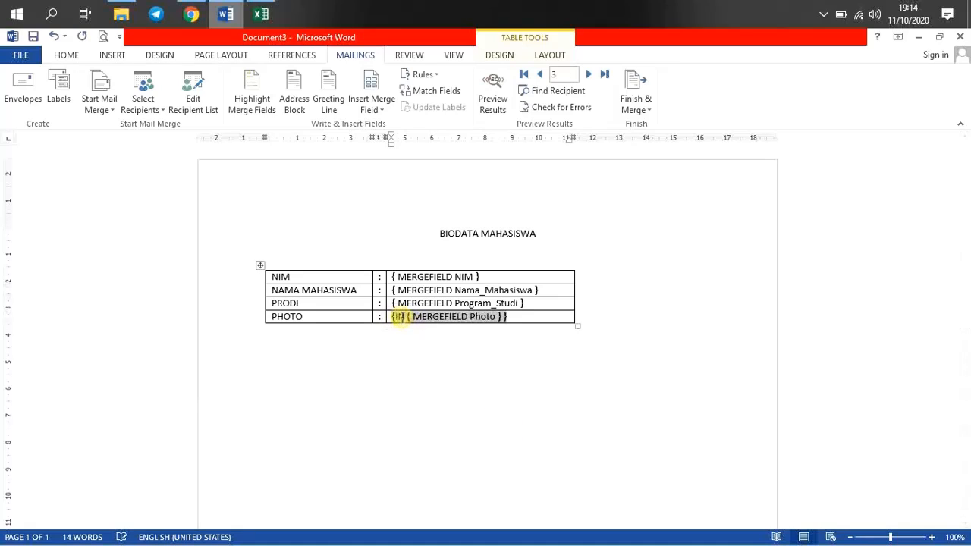
text(LUDEP)
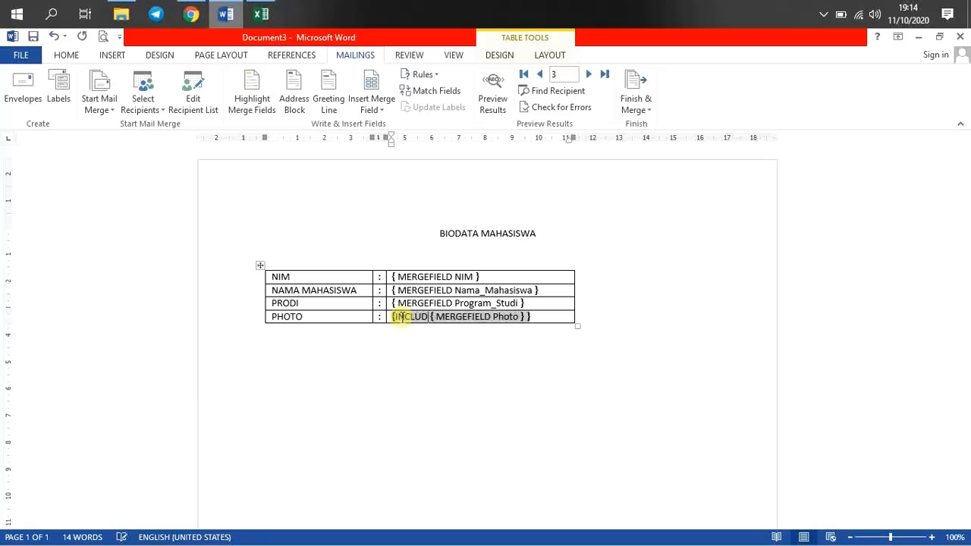
text(ICTURE)
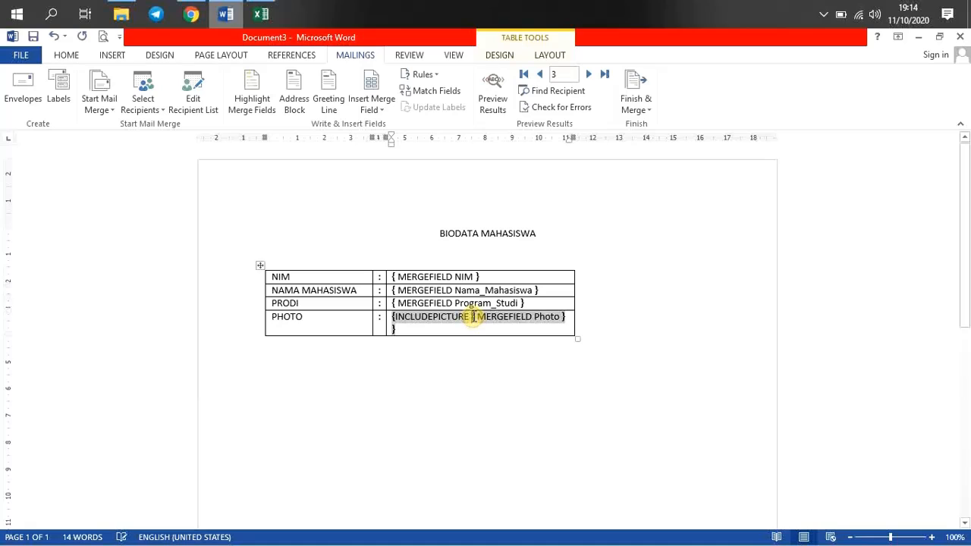
Nest the Photo merge field in another field starting with IF TRUE, and add the \d switch before the outer closing brace.
drag(473, 318, 559, 318)
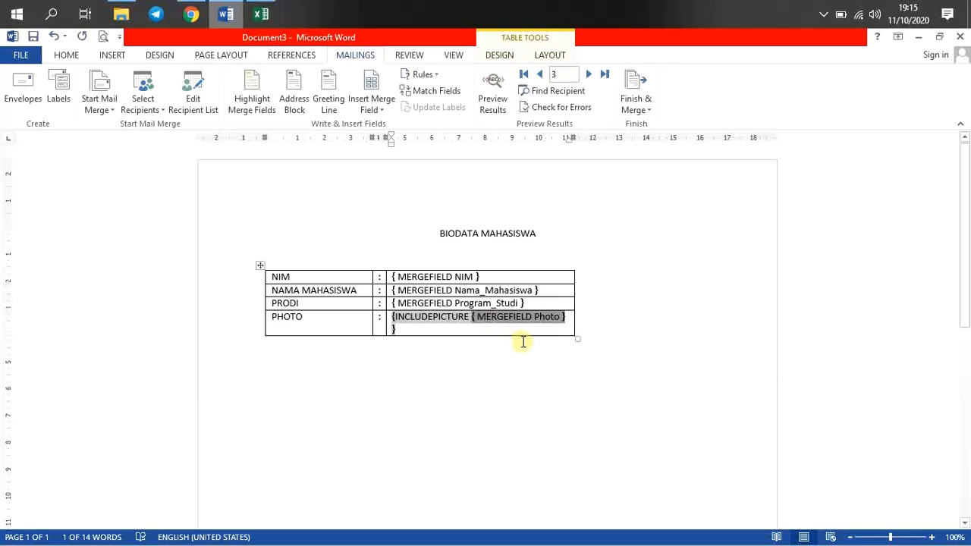
key(ctrl+F9)
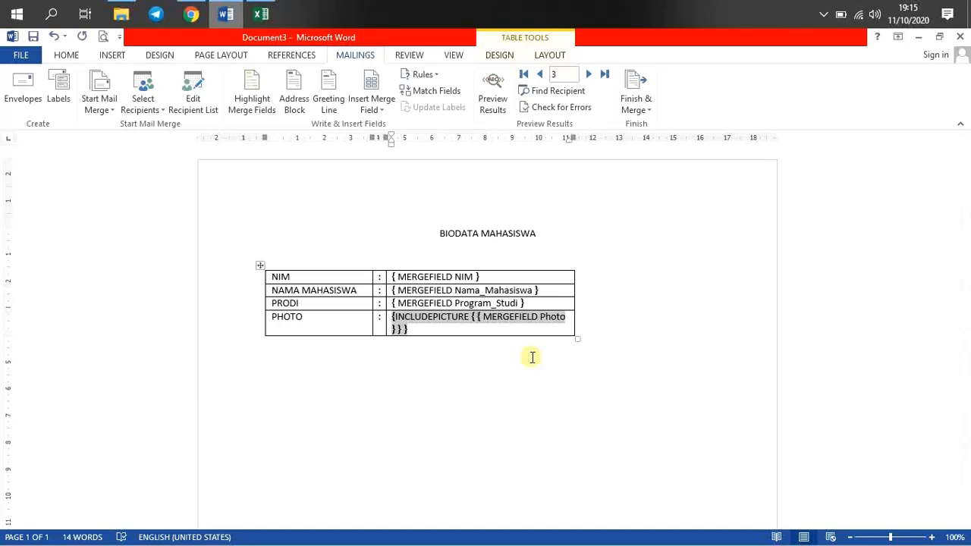
text(IF TRUE)
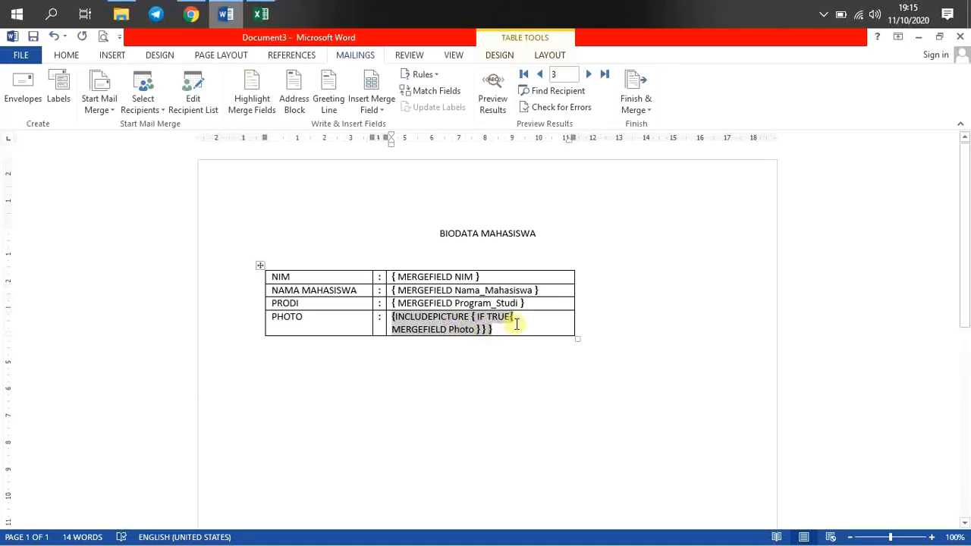
text(\d)
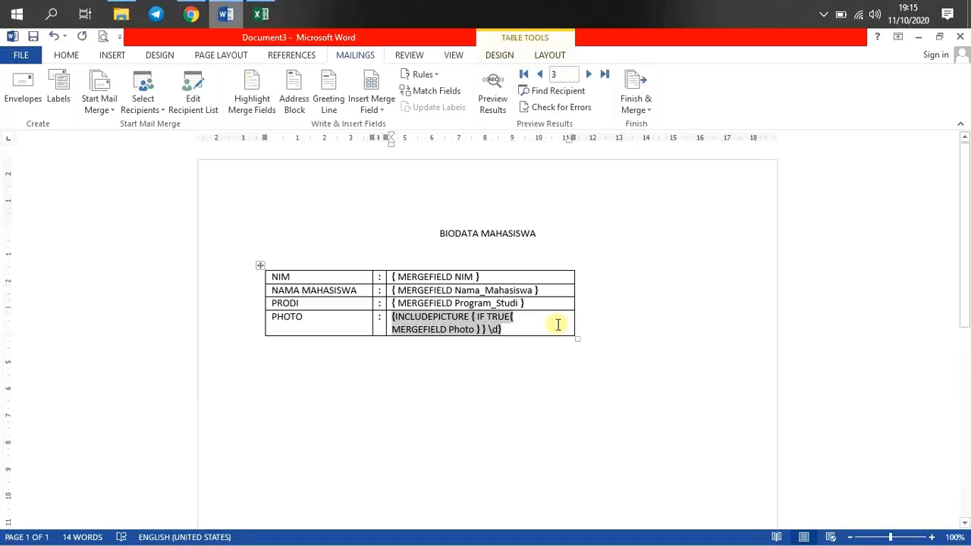
Hide the field codes, turn on the results preview, and advance to record 4 to check the photo.
key(alt)
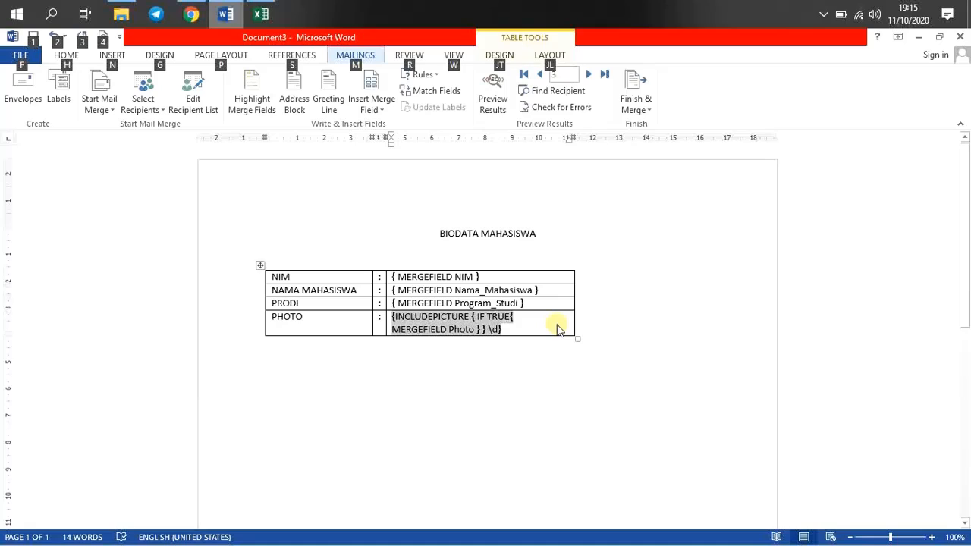
click(560, 385)
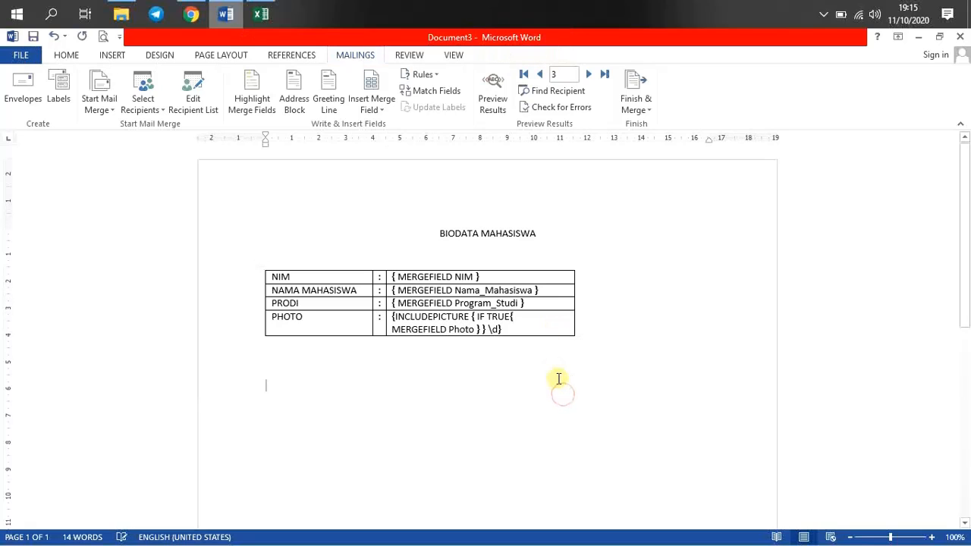
key(alt+F9)
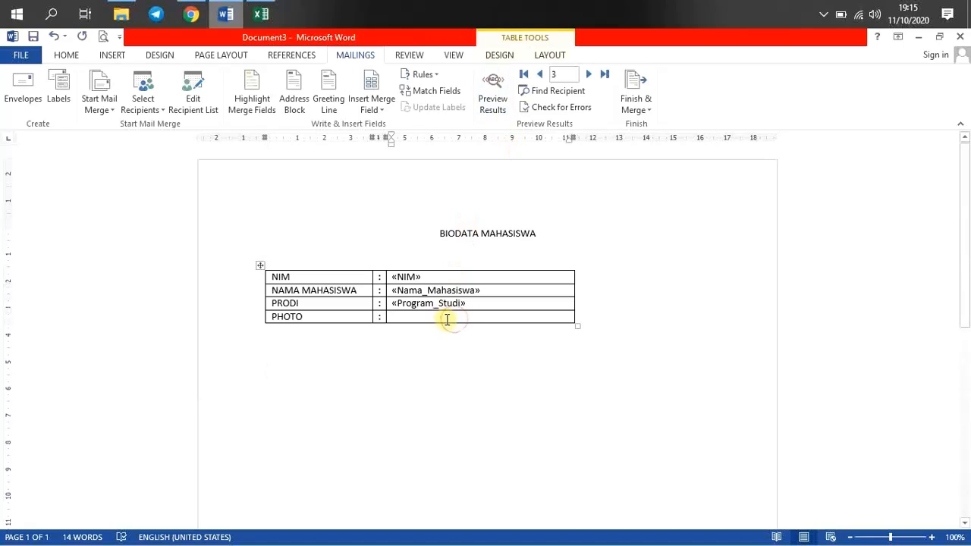
click(495, 109)
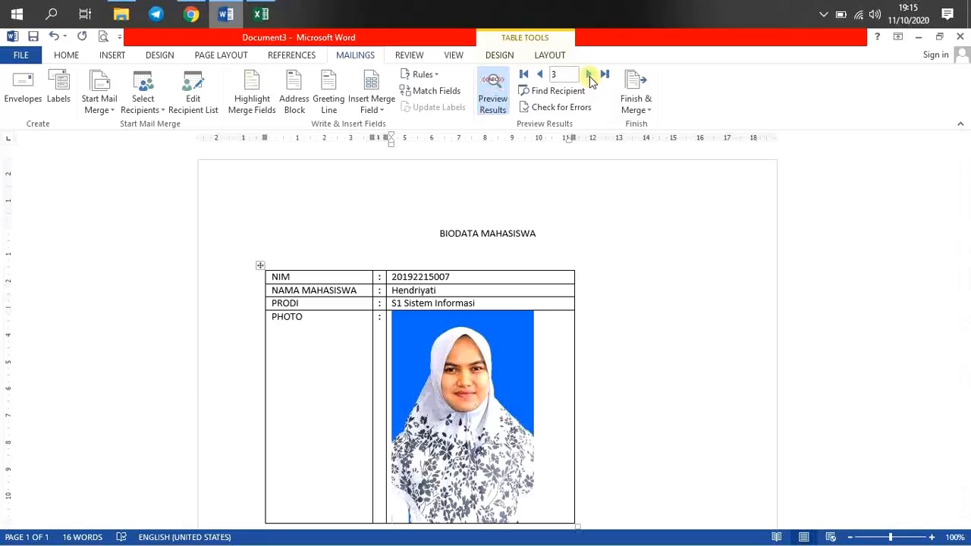
click(590, 75)
scroll(371, 330, down, 1)
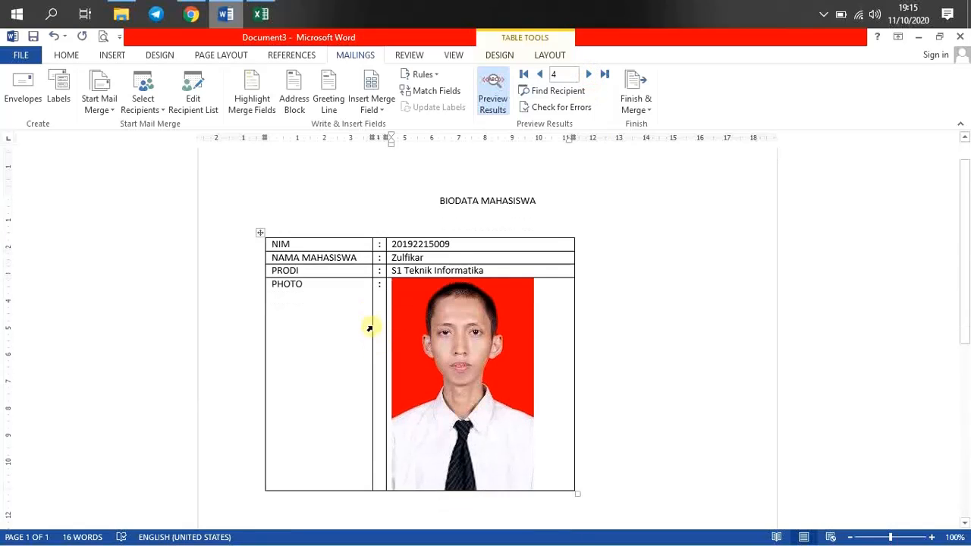
Align the four first-column labels centre-left in their cells and make them bold.
drag(320, 244, 325, 288)
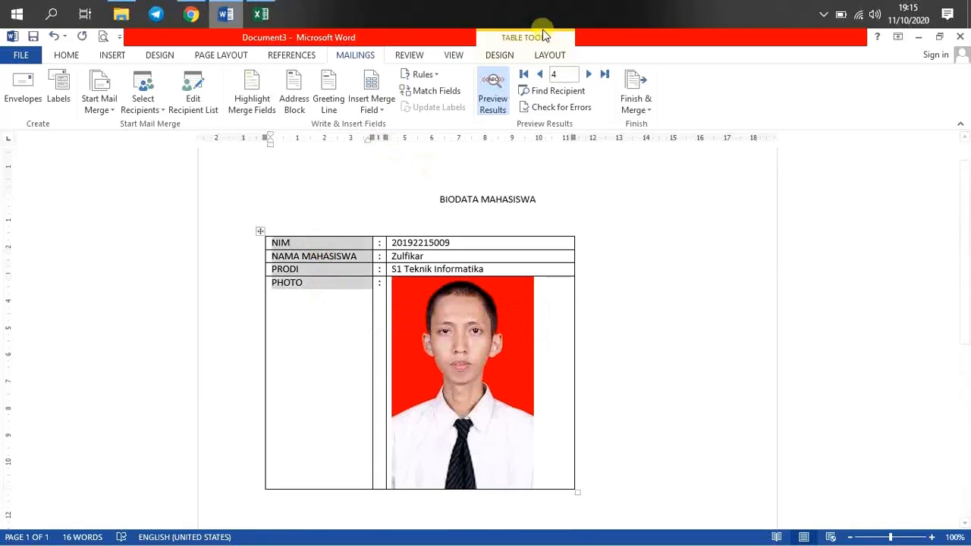
click(553, 55)
click(705, 90)
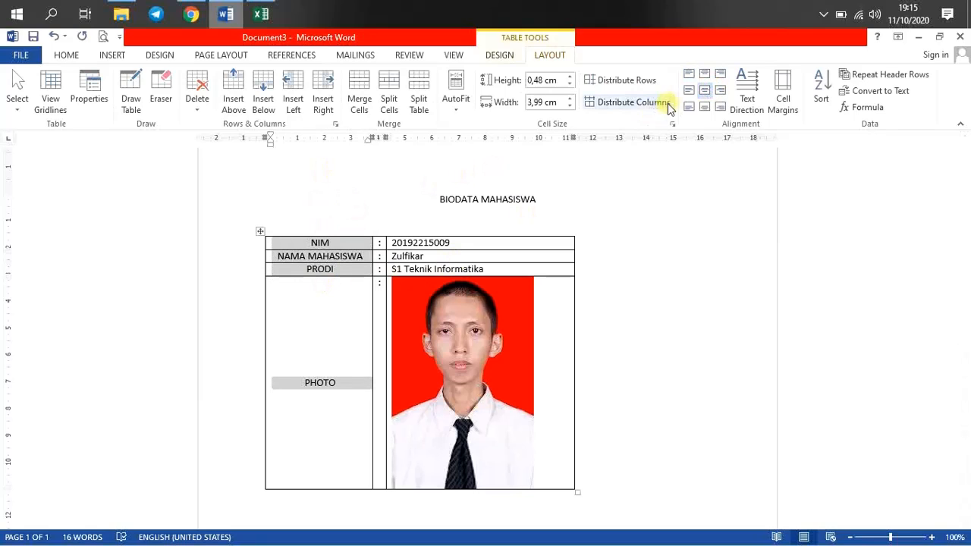
click(689, 89)
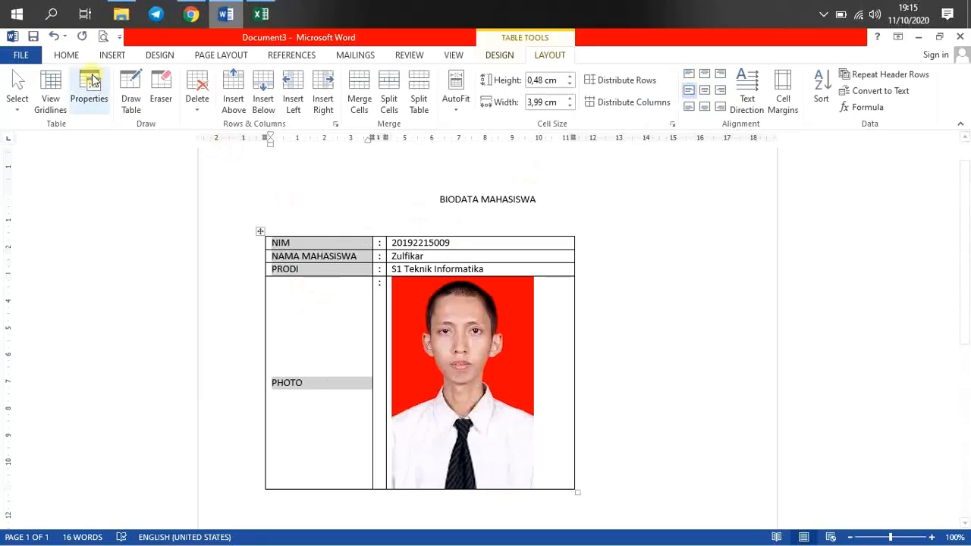
click(66, 54)
click(124, 104)
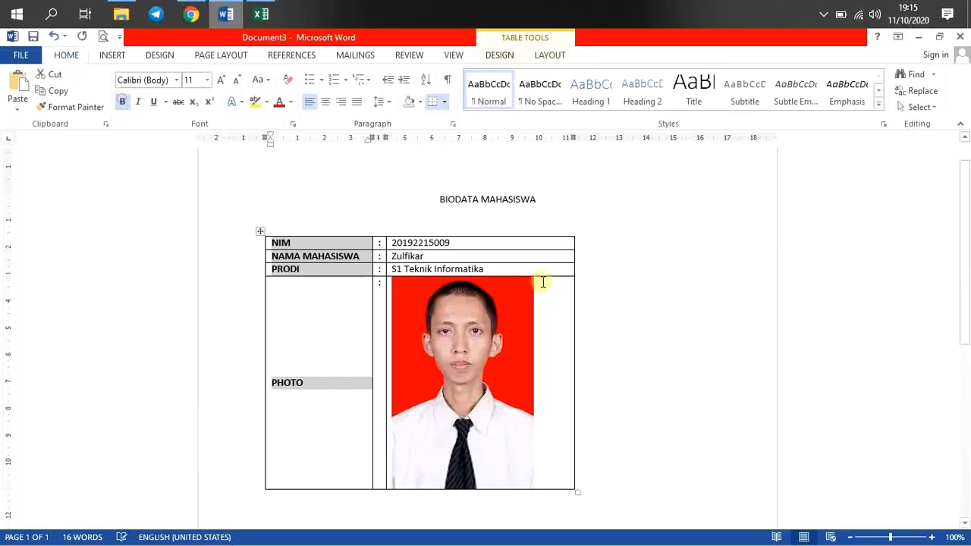
click(642, 306)
scroll(581, 310, down, 1)
scroll(525, 227, up, 2)
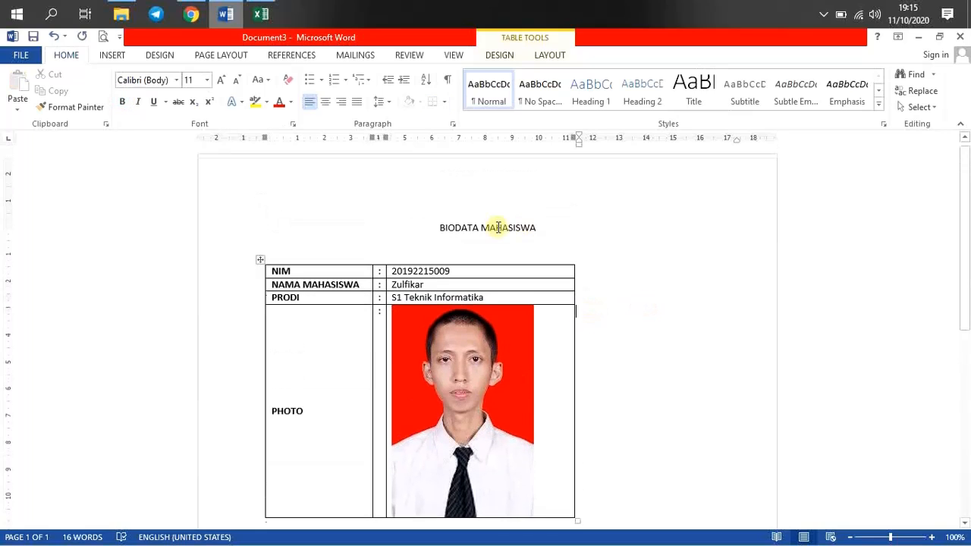
Center the whole table horizontally on the page.
click(257, 262)
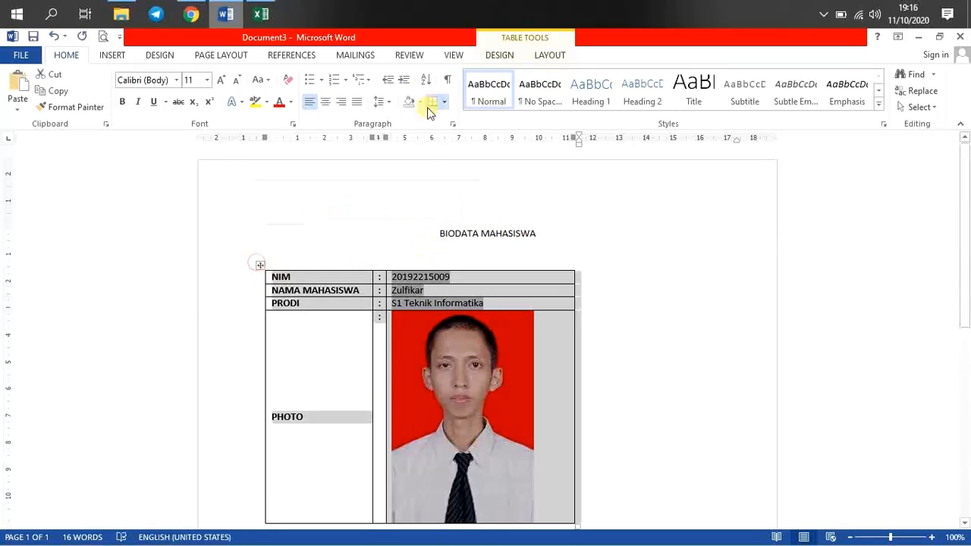
click(324, 100)
click(632, 243)
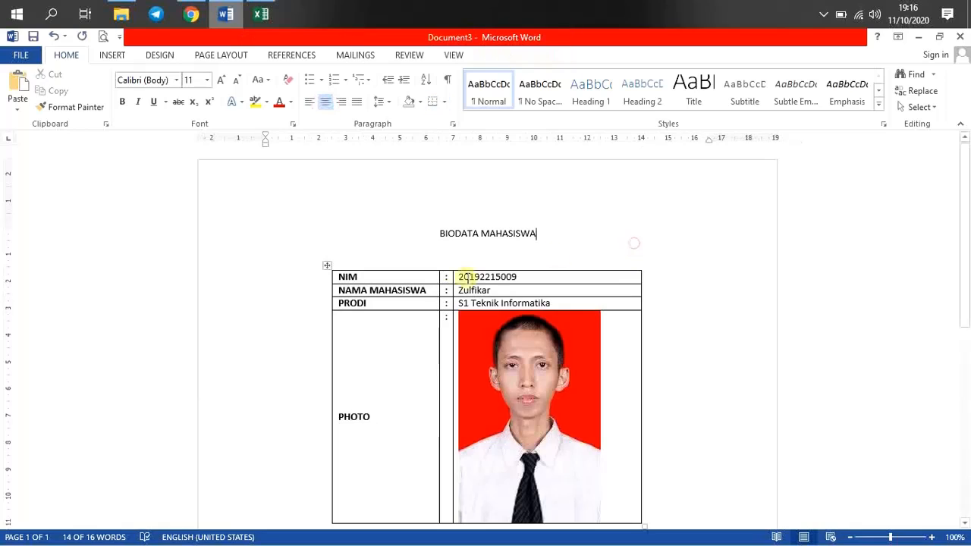
Remove the empty line between the BIODATA MAHASISWA title and the table, and add an empty line above the title.
drag(439, 236, 556, 242)
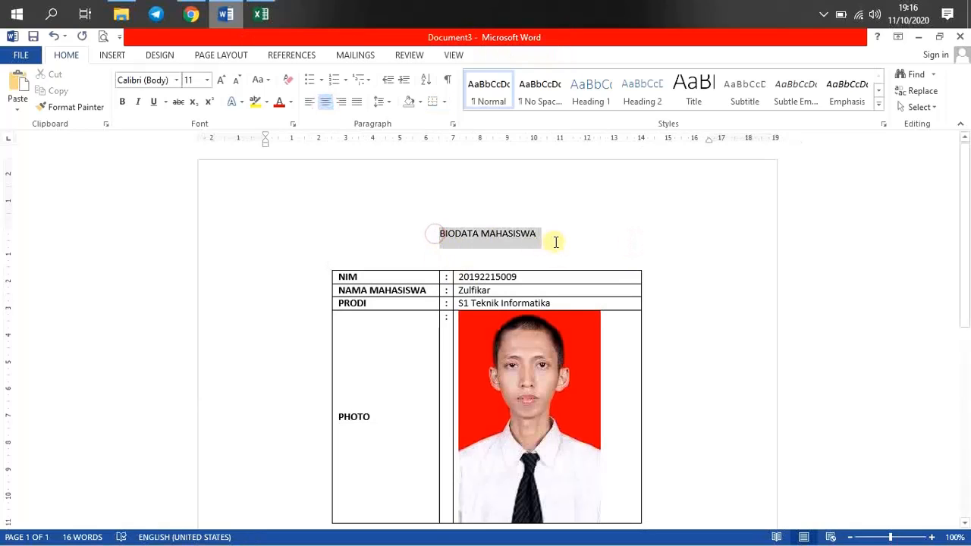
click(477, 258)
key(BackSpace)
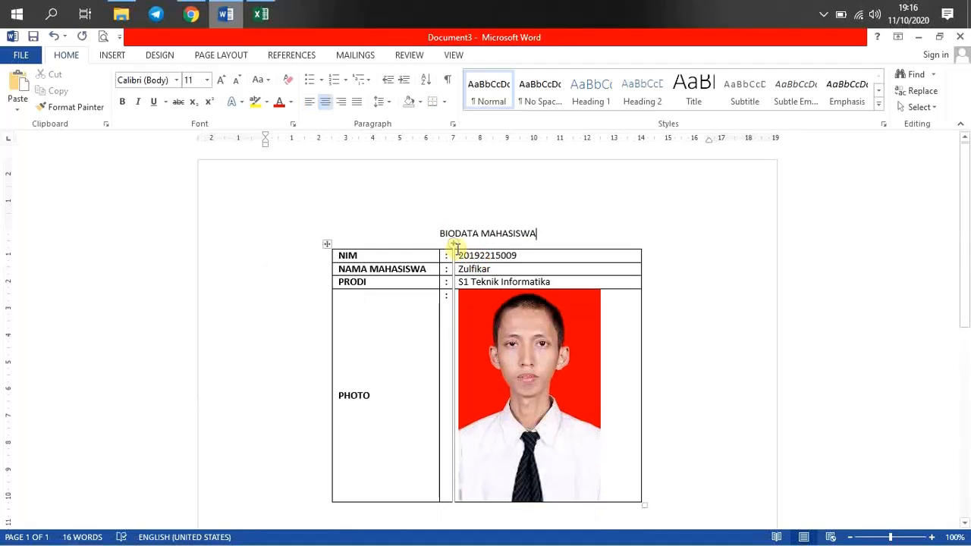
click(437, 233)
key(Return)
key(Up)
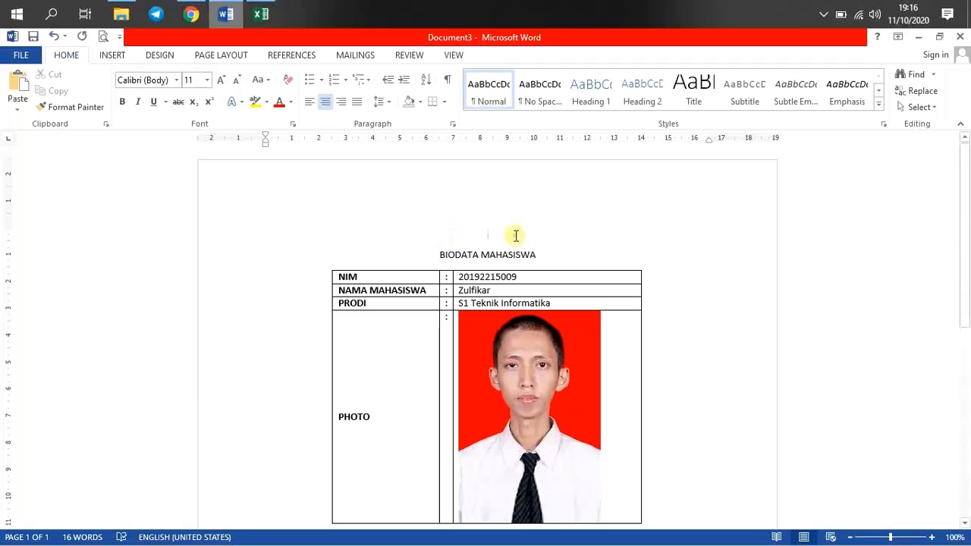
scroll(510, 232, down, 3)
scroll(509, 228, up, 2)
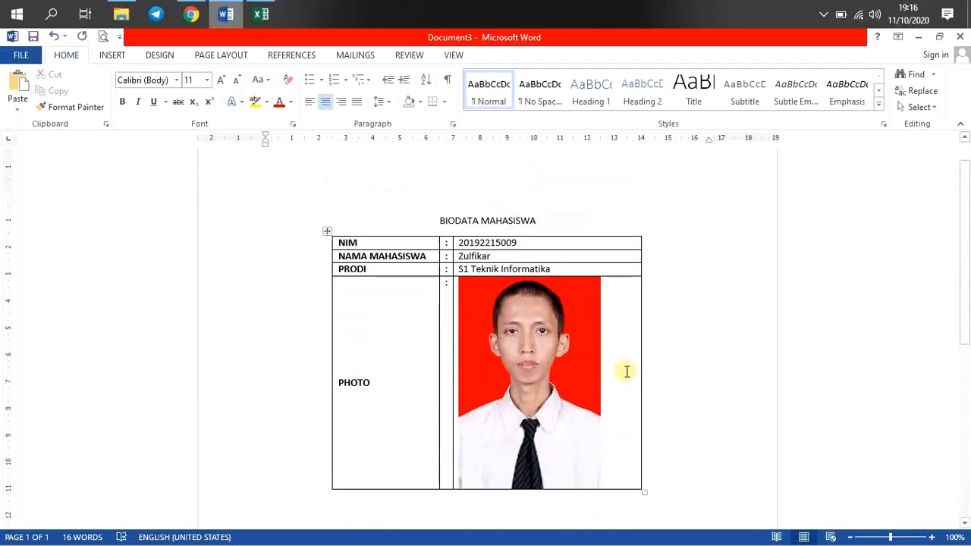
click(626, 354)
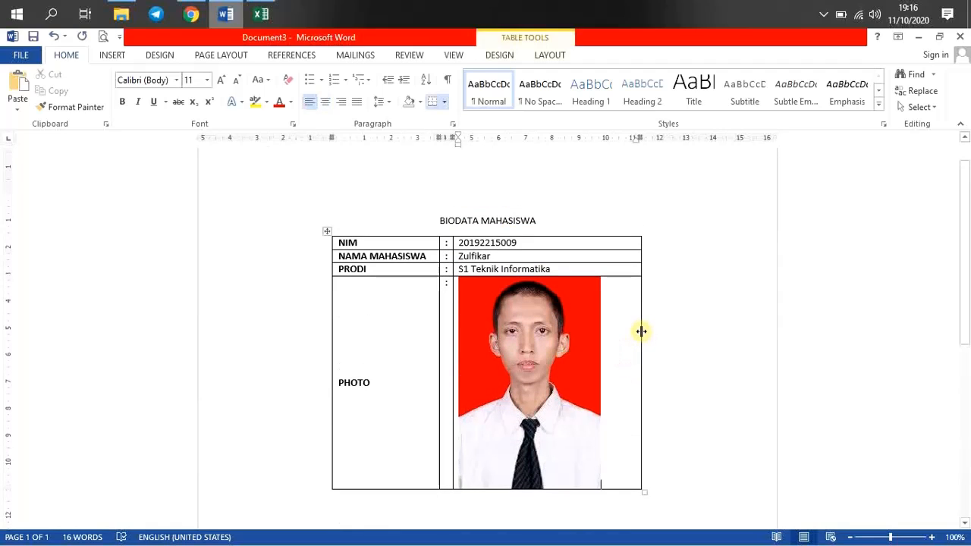
Narrow the table's last column so that its right border sits close to the edge of the photo.
drag(641, 329, 615, 333)
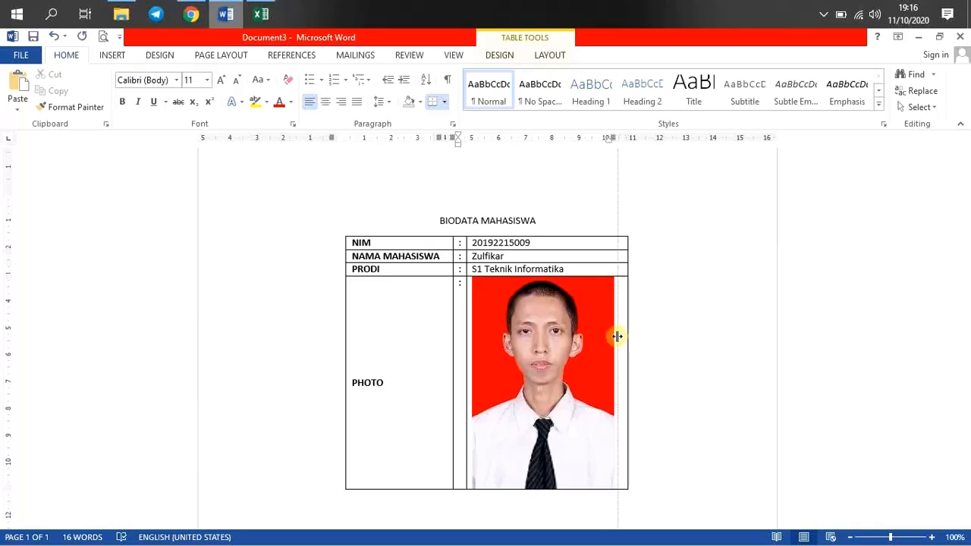
Try to scale the photo in the PHOTO row down slightly, and undo the resize.
click(565, 355)
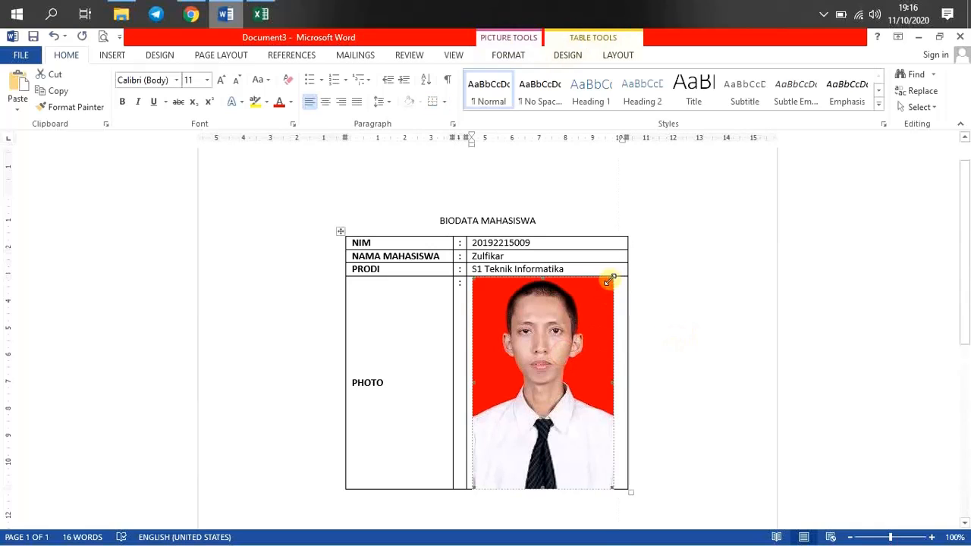
drag(610, 280, 598, 301)
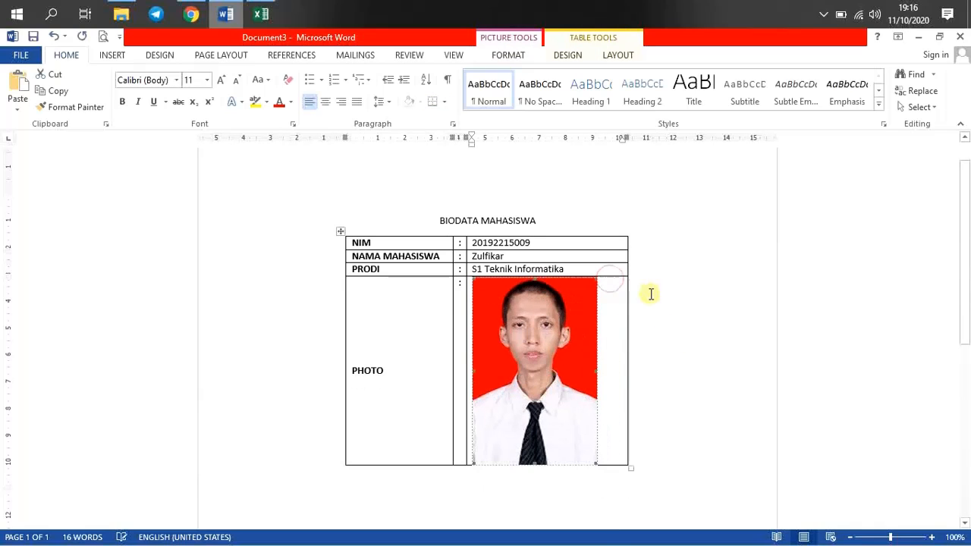
click(693, 317)
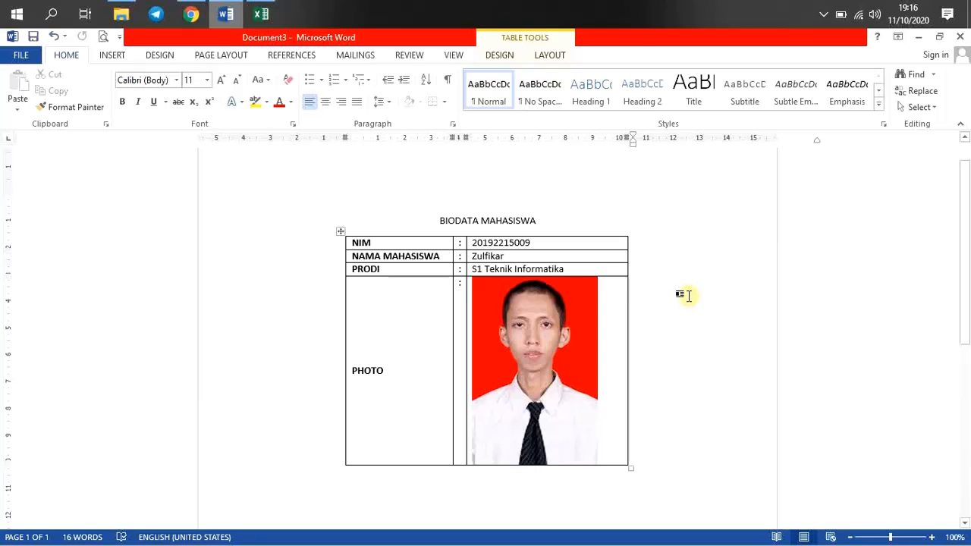
key(ctrl+z)
scroll(667, 308, up, 1)
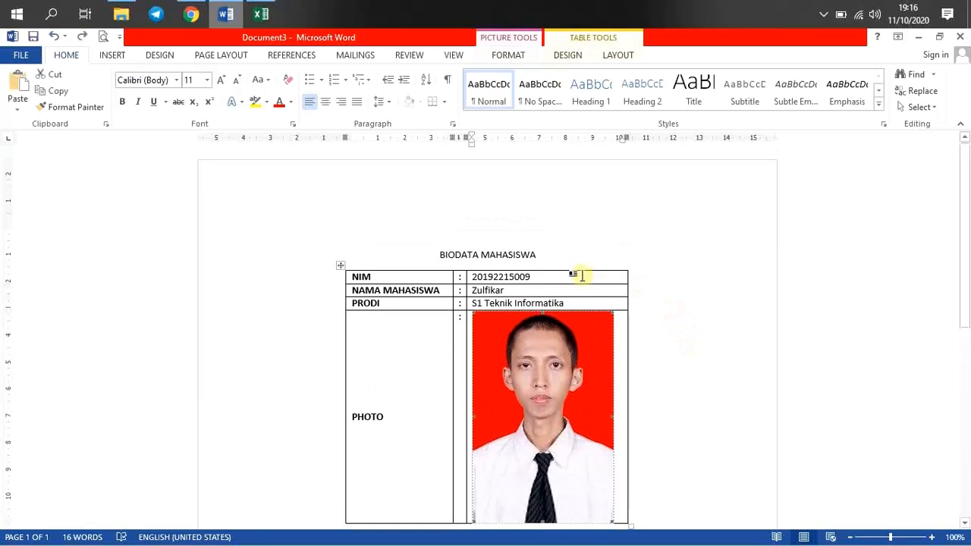
Step the results preview back to record 1, comparing the photo cell of records 1 and 2.
click(549, 254)
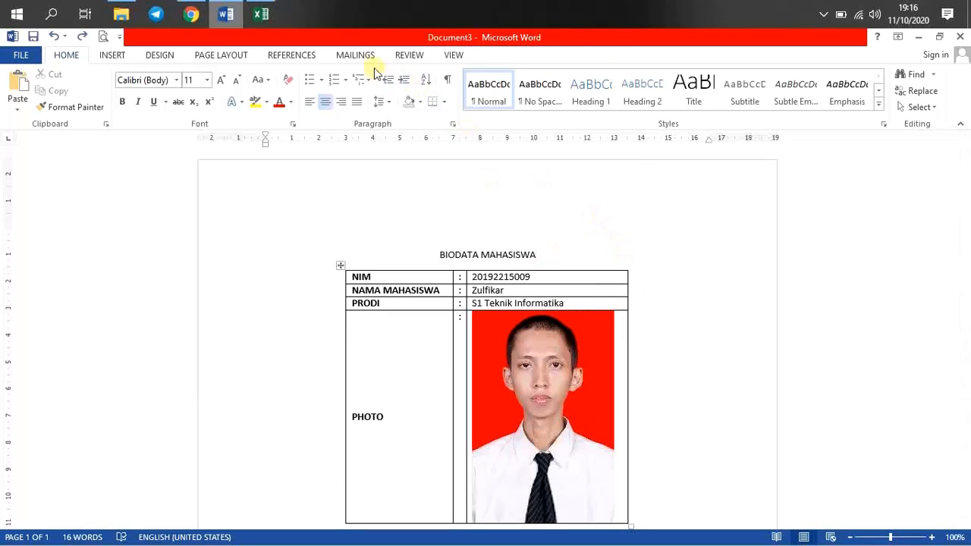
click(356, 54)
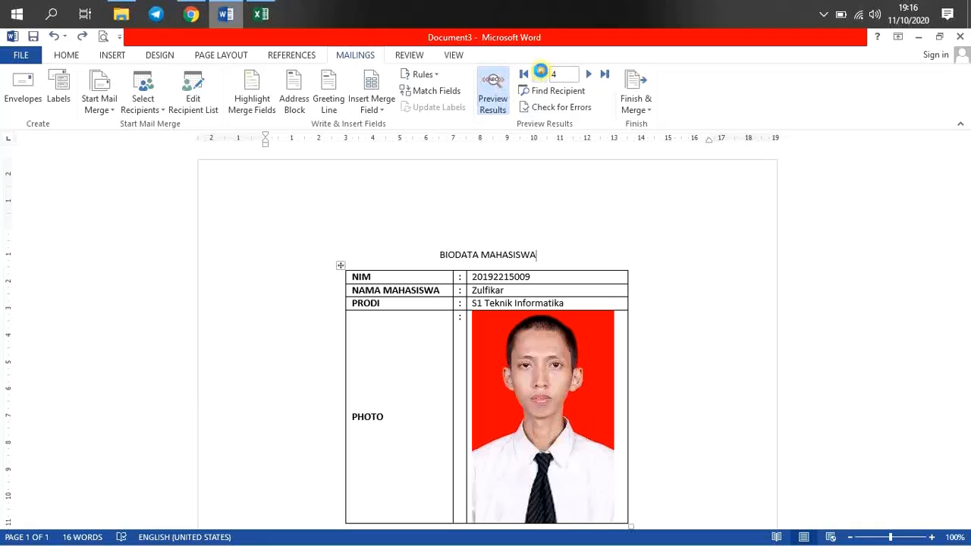
click(540, 73)
click(540, 73)
scroll(590, 195, down, 3)
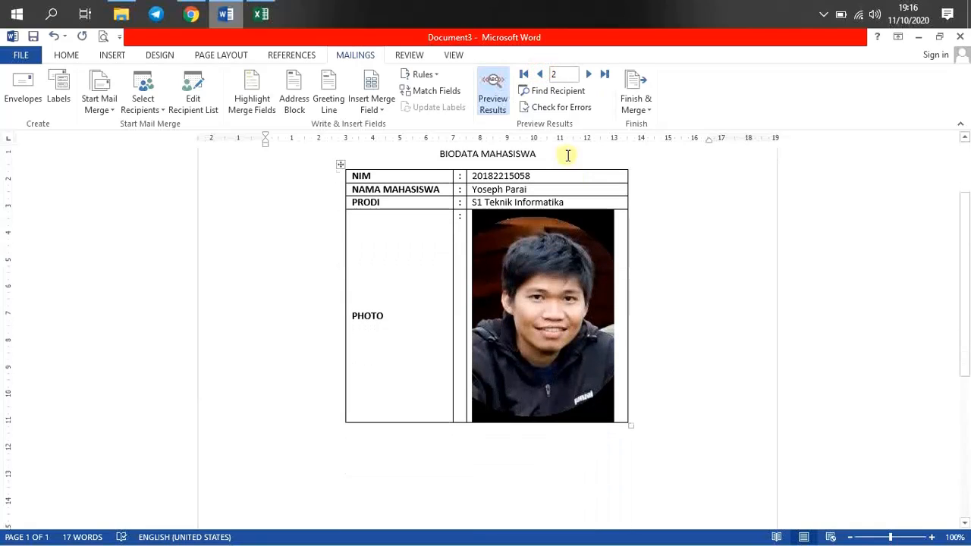
click(540, 73)
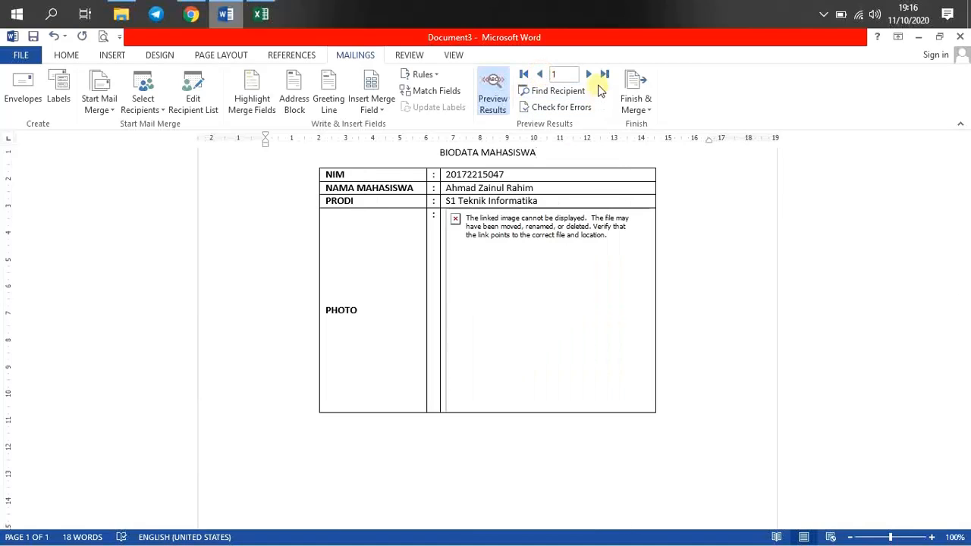
click(586, 71)
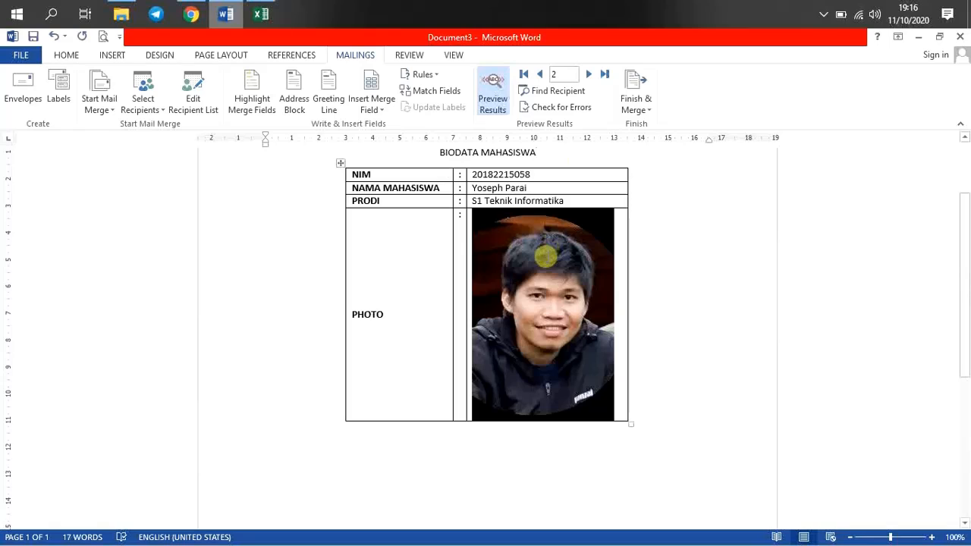
click(540, 74)
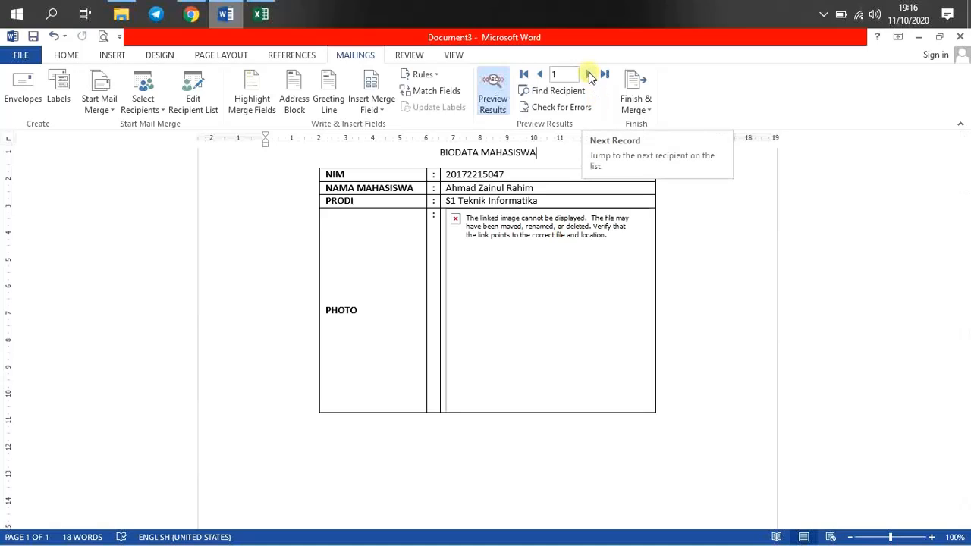
Advance the results preview through to record 5 to check each photo, and return to record 4.
click(590, 74)
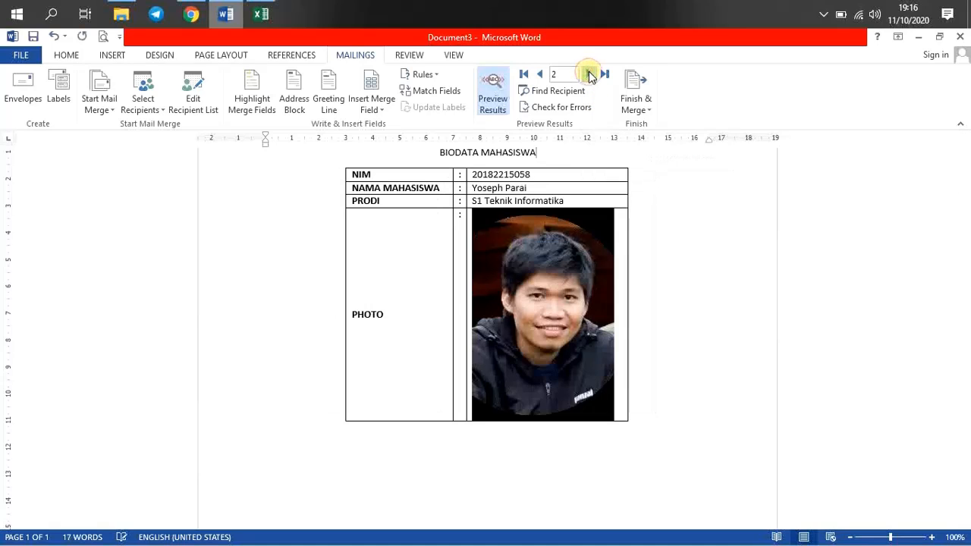
click(590, 74)
click(591, 75)
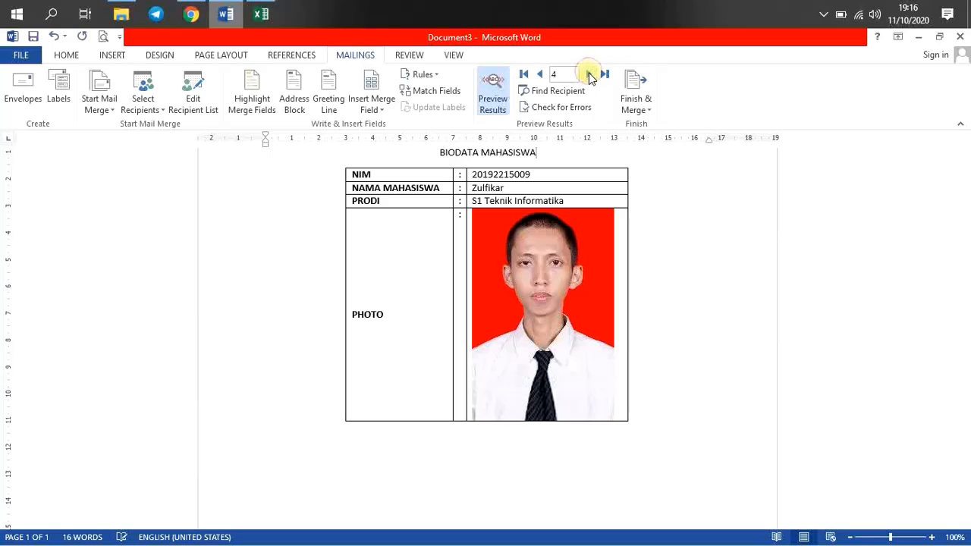
click(590, 74)
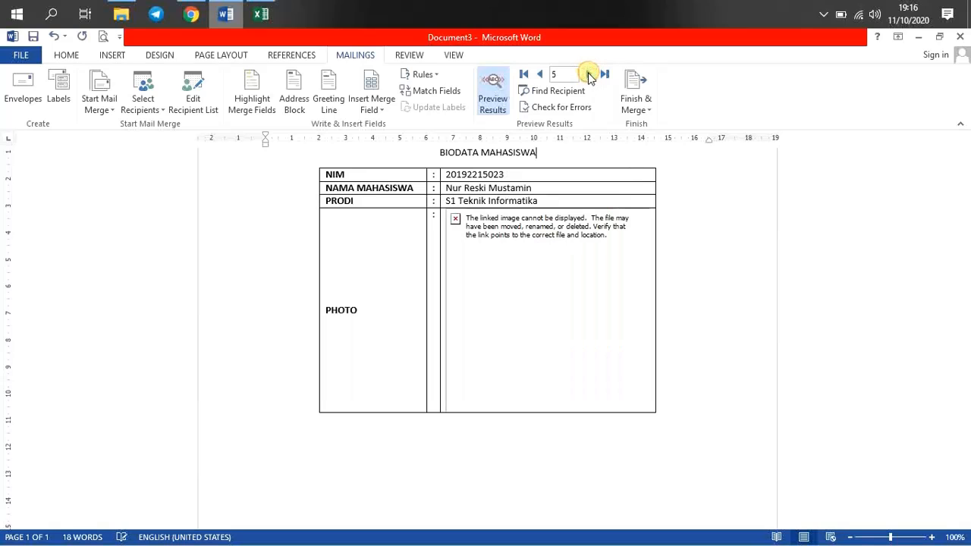
click(540, 74)
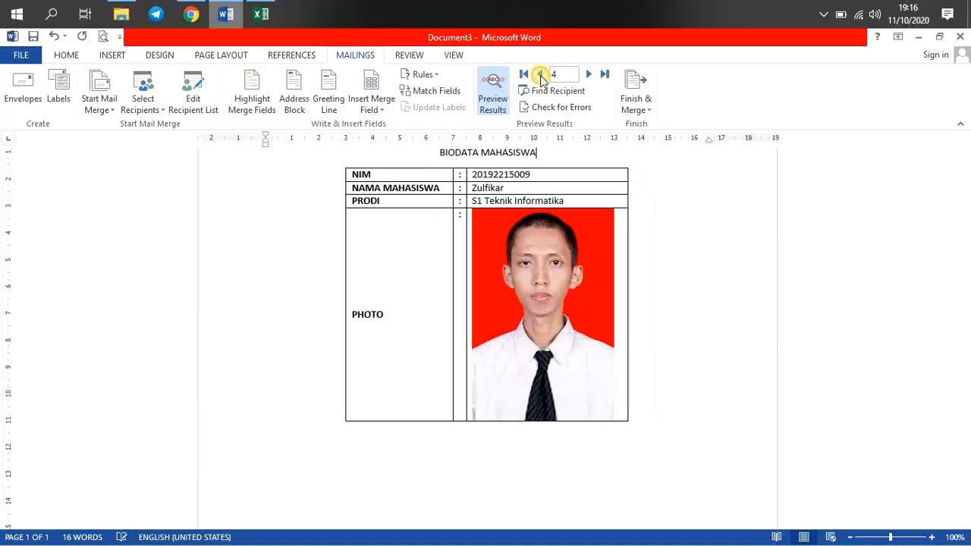
Check the Photo file names in the Excel workbook MHS BIMBINGAN - CONTOH.xlsx, and compare records 5 and 4 in the Word preview.
click(263, 15)
click(541, 388)
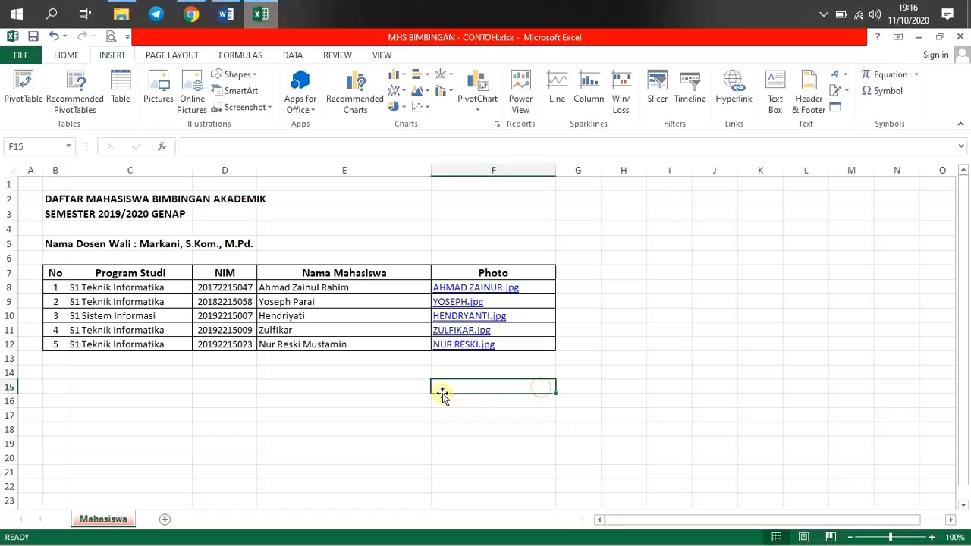
click(398, 396)
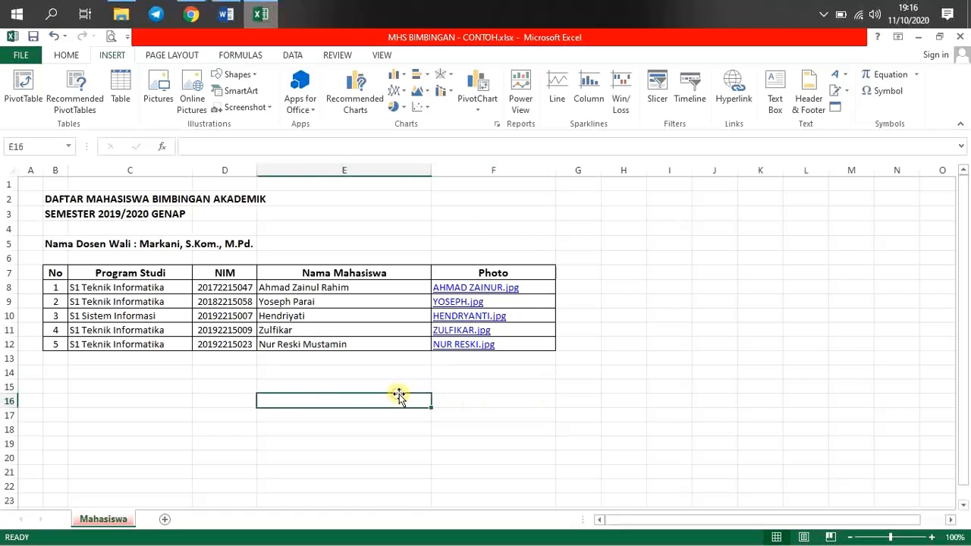
click(543, 286)
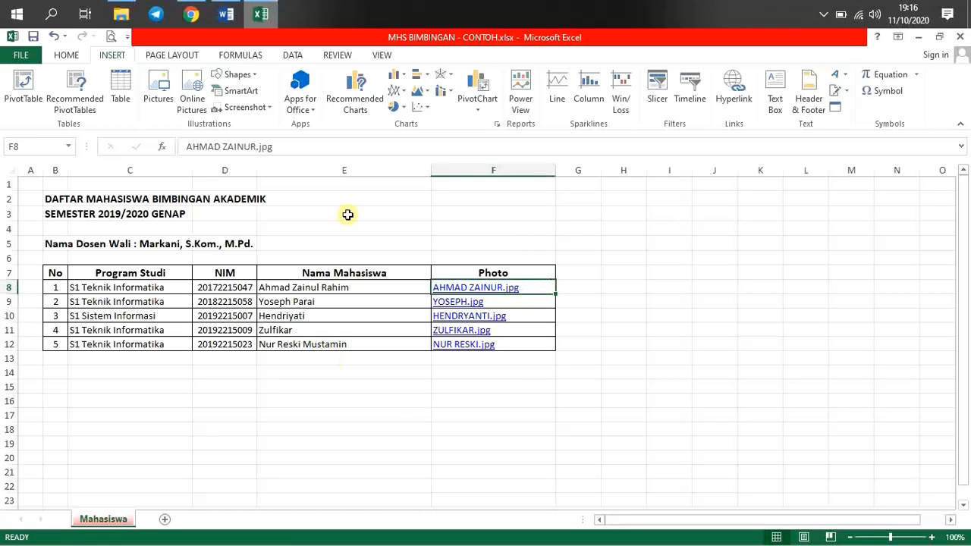
key(alt+Tab)
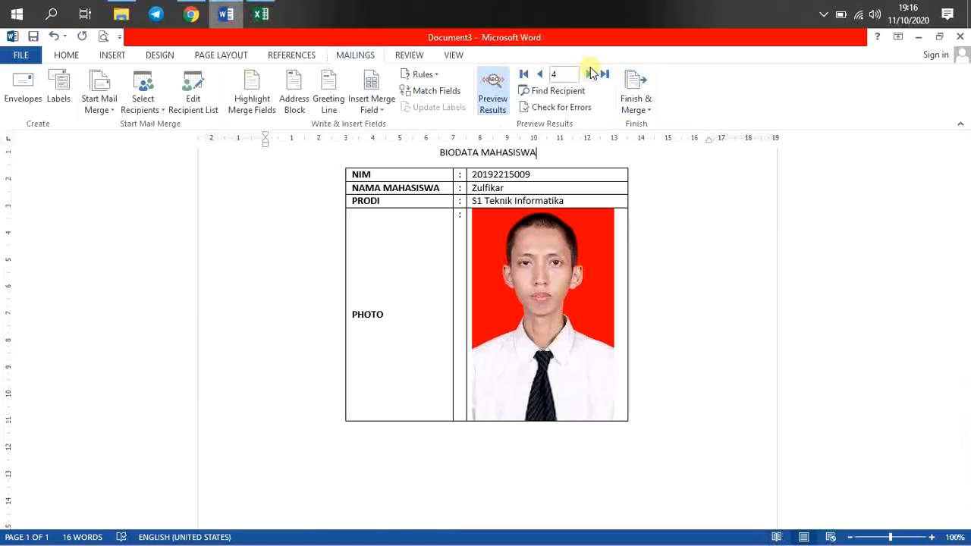
click(602, 75)
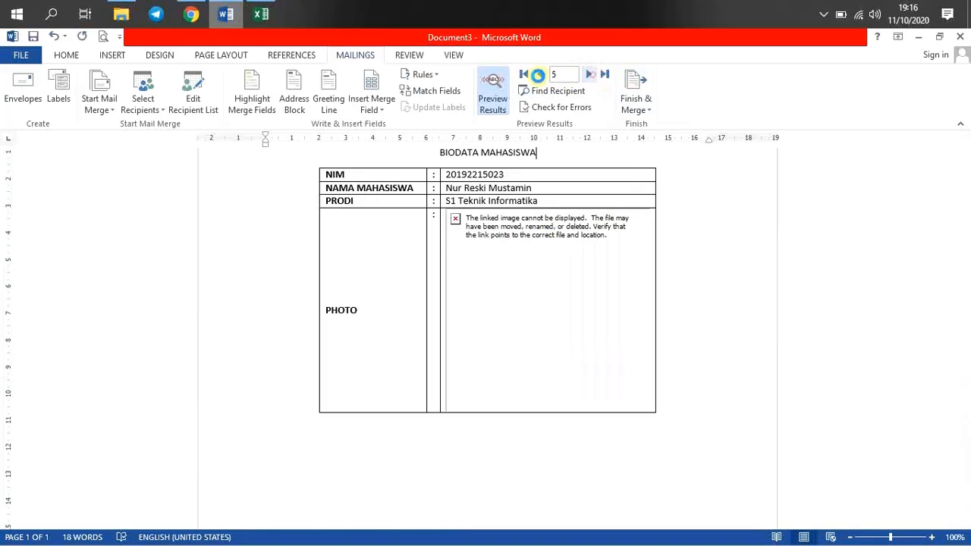
click(538, 75)
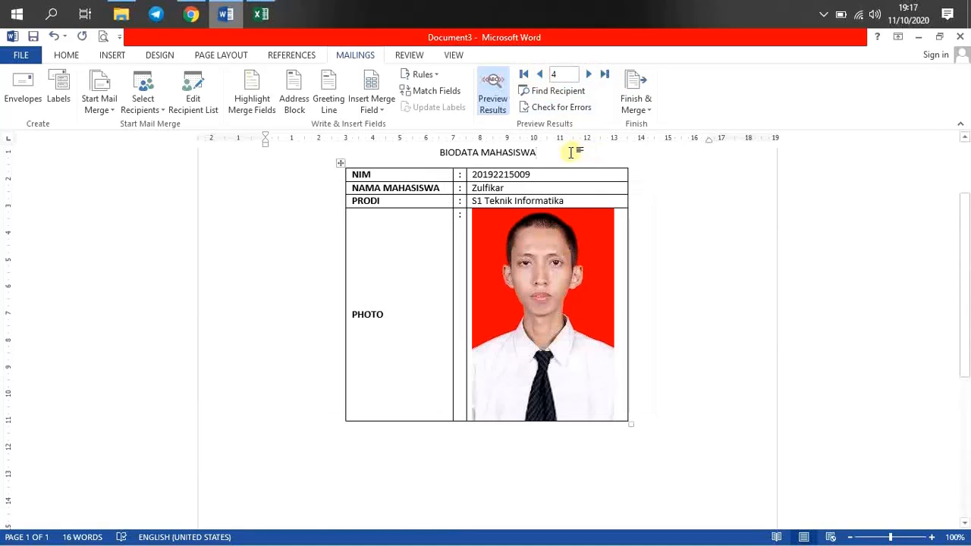
Start merging the biodata documents to the printer, moving the Merge to Printer dialog aside and choosing all records.
click(636, 110)
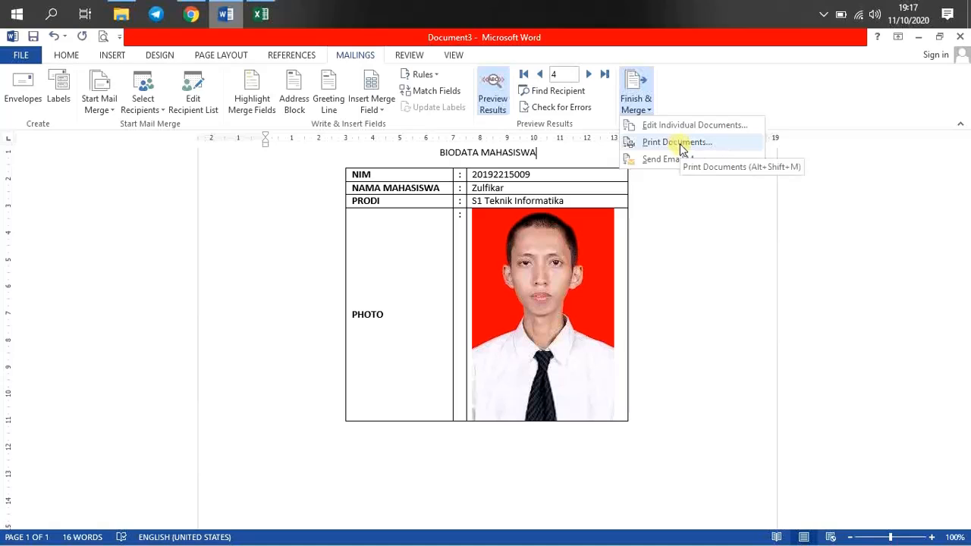
click(675, 143)
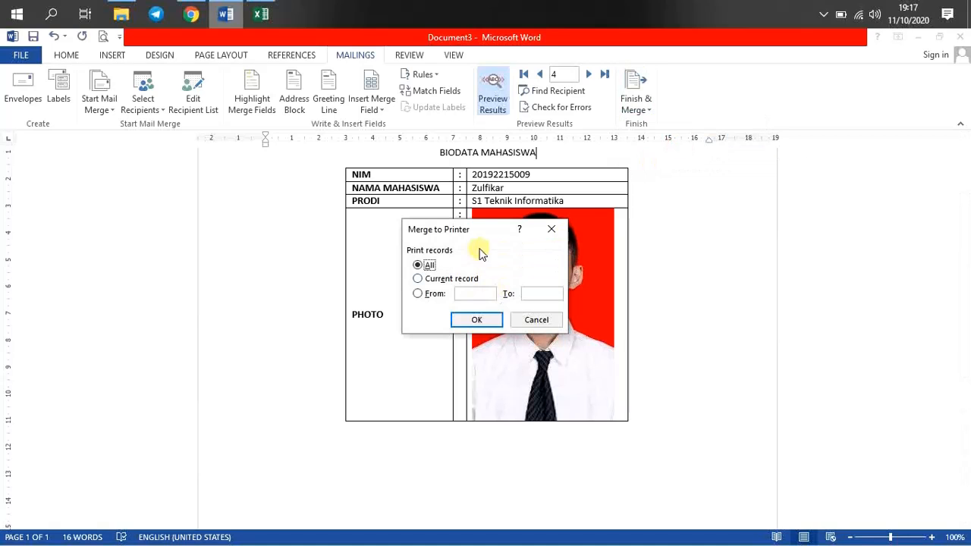
drag(482, 231, 561, 150)
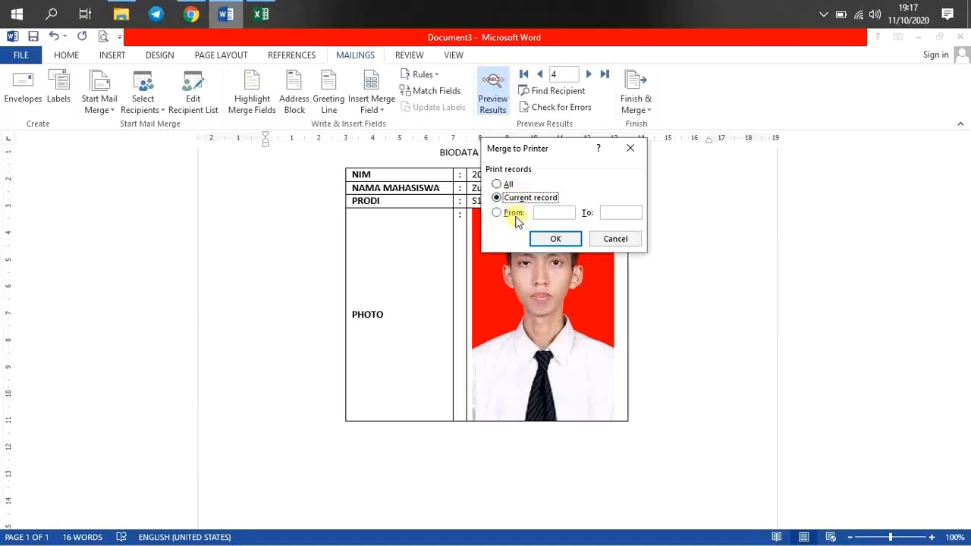
click(509, 185)
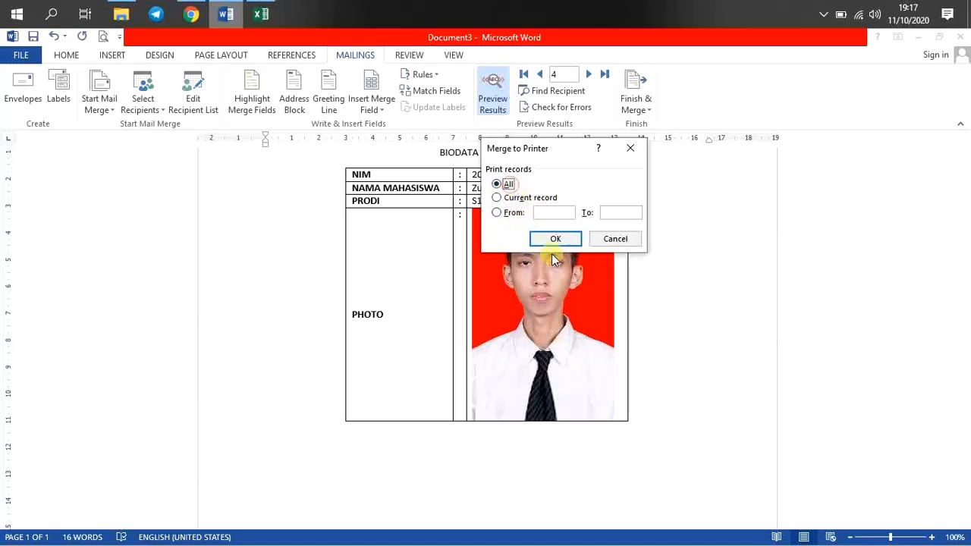